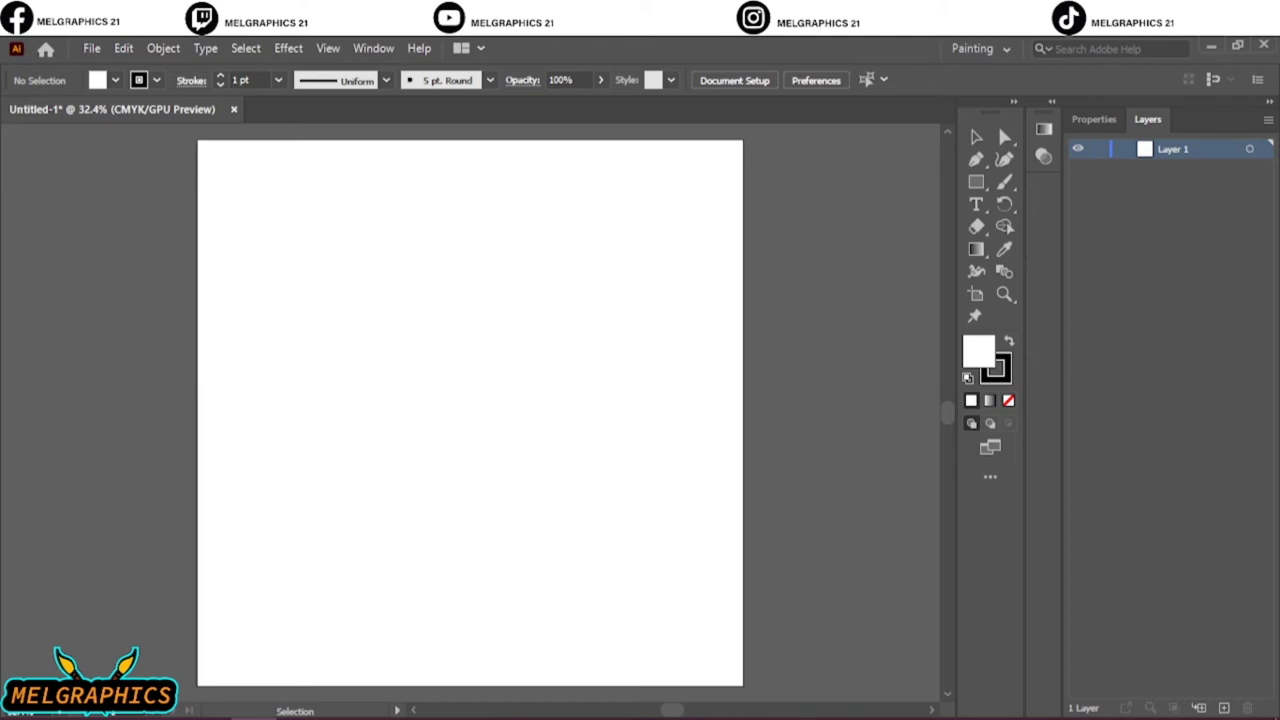
Draw a tall rounded rectangle for the pill-shaped head and shift it left
key(l)
click(975, 181)
click(1045, 180)
drag(406, 256, 570, 519)
key(v)
drag(487, 388, 468, 388)
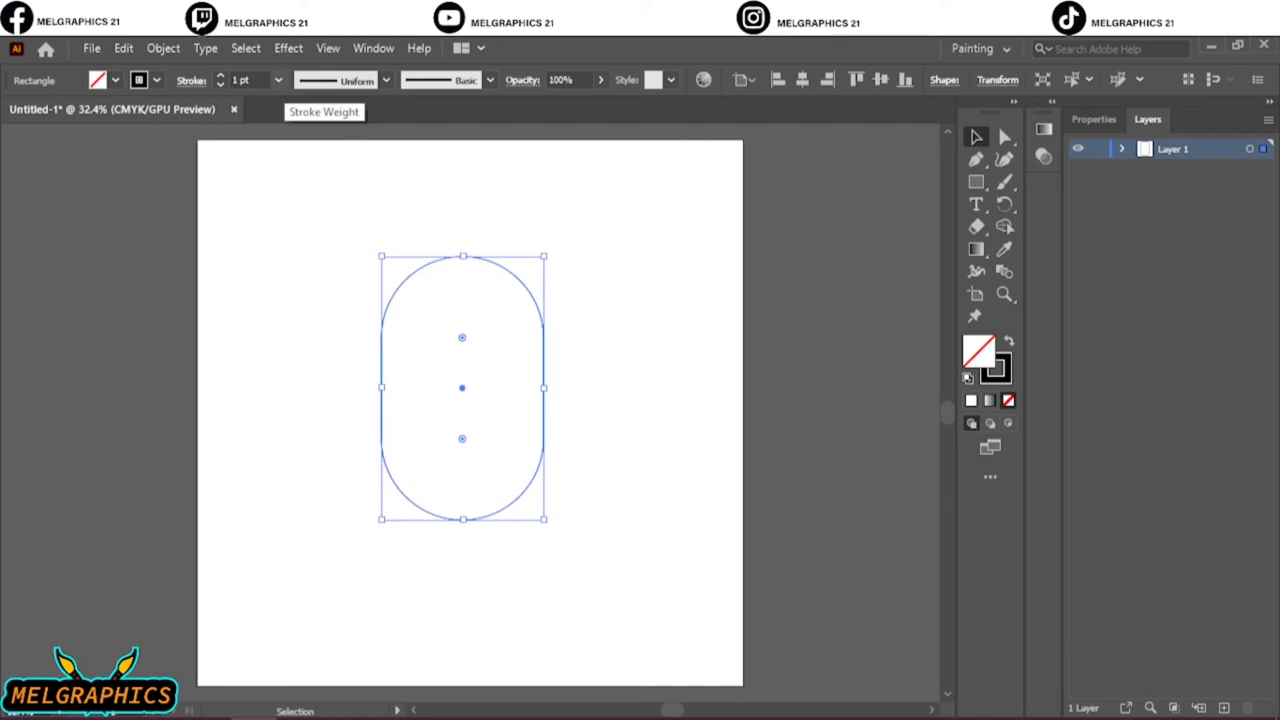
key(ctrl+shift+a)
Draw a circle eye, duplicate it as the second eye, and enlarge both
key(ctrl+1)
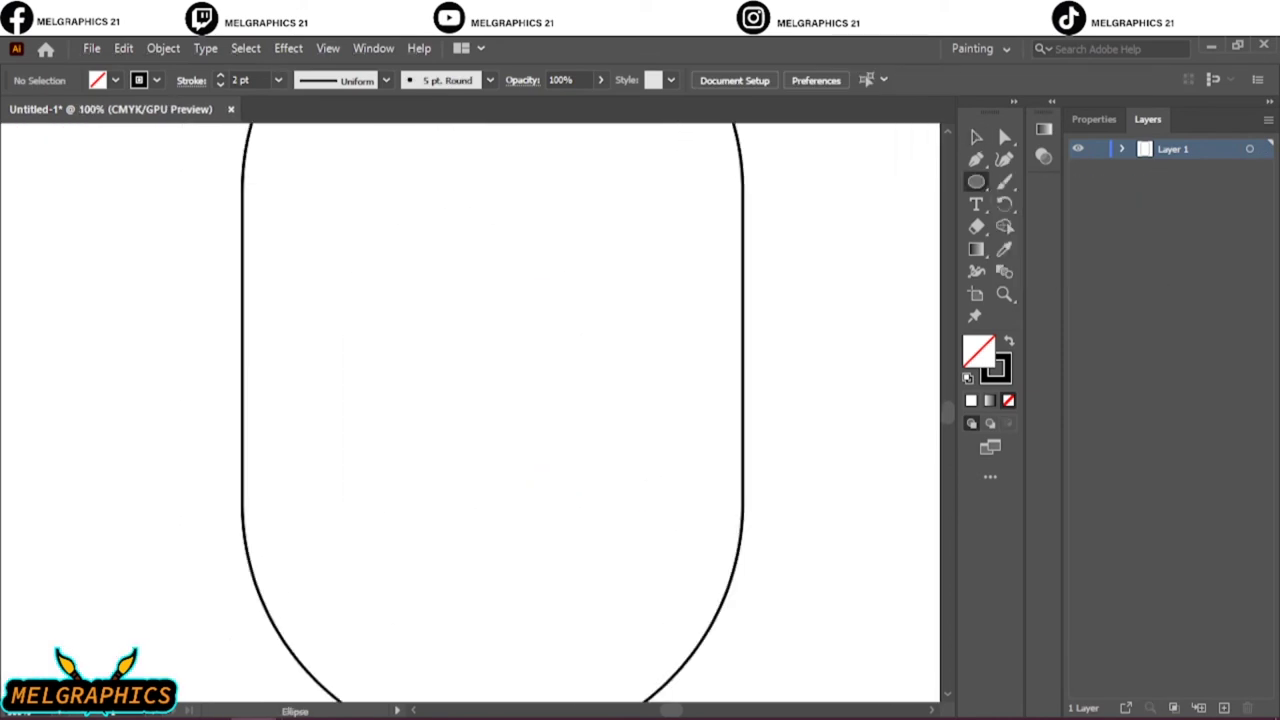
scroll(470, 400, up, 10)
drag(329, 534, 671, 608)
key(ctrl+z)
mouse_move(600, 277)
mouse_down()
mouse_move(637, 343)
mouse_move(767, 441)
mouse_up()
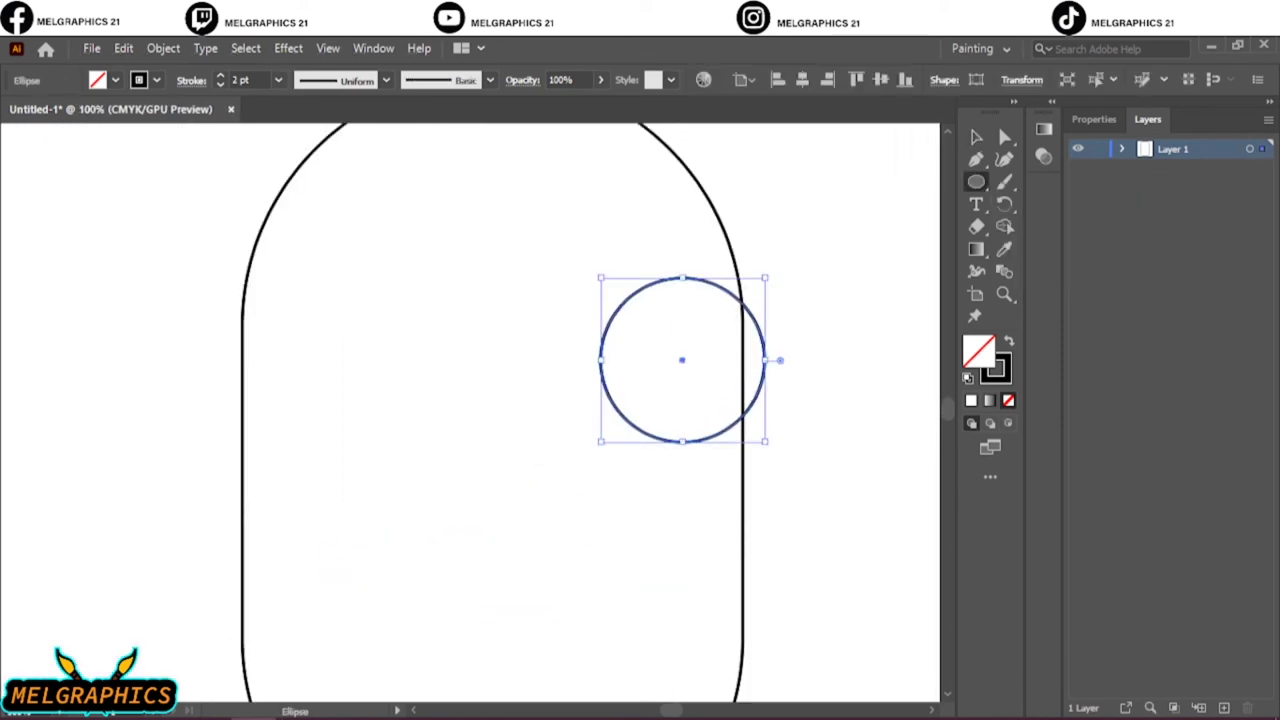
drag(682, 360, 360, 360)
shift+click(592, 300)
key(v)
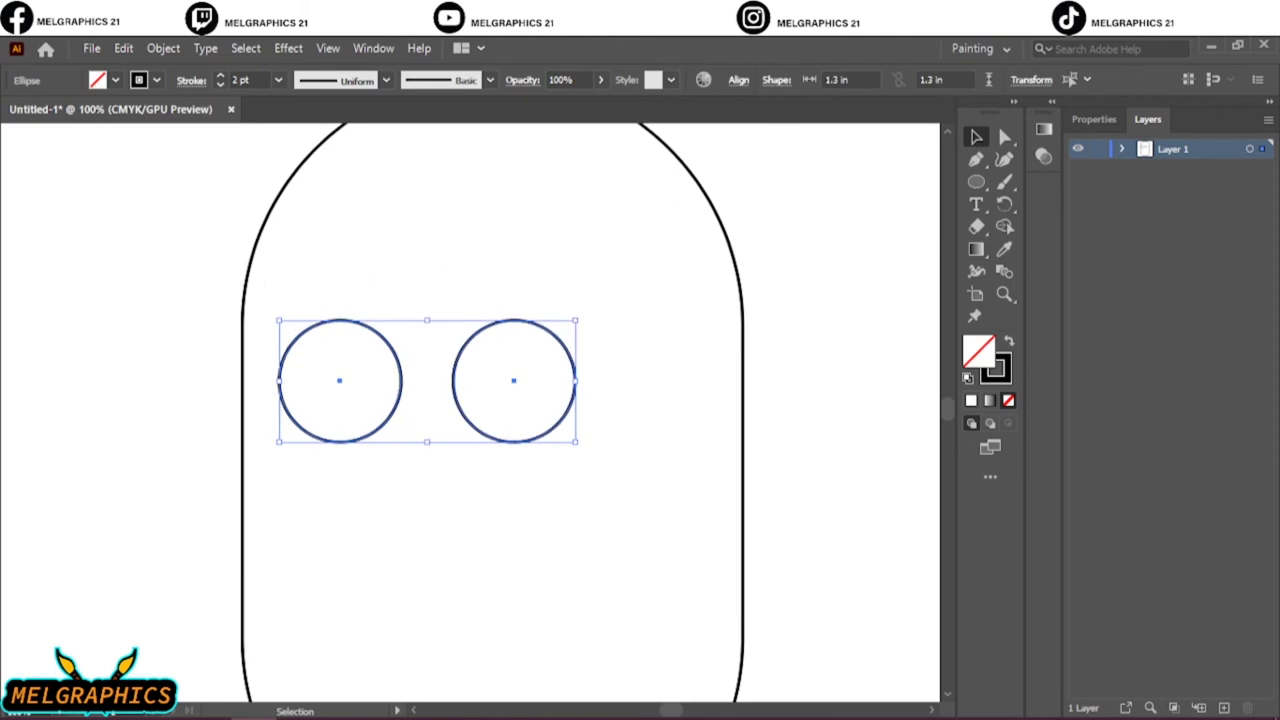
mouse_move(575, 380)
mouse_down()
mouse_move(631, 380)
mouse_move(590, 371)
mouse_up()
click(820, 560)
Add a rounded pill-shaped bar above the eyes and nudge it slightly down
click(242, 500)
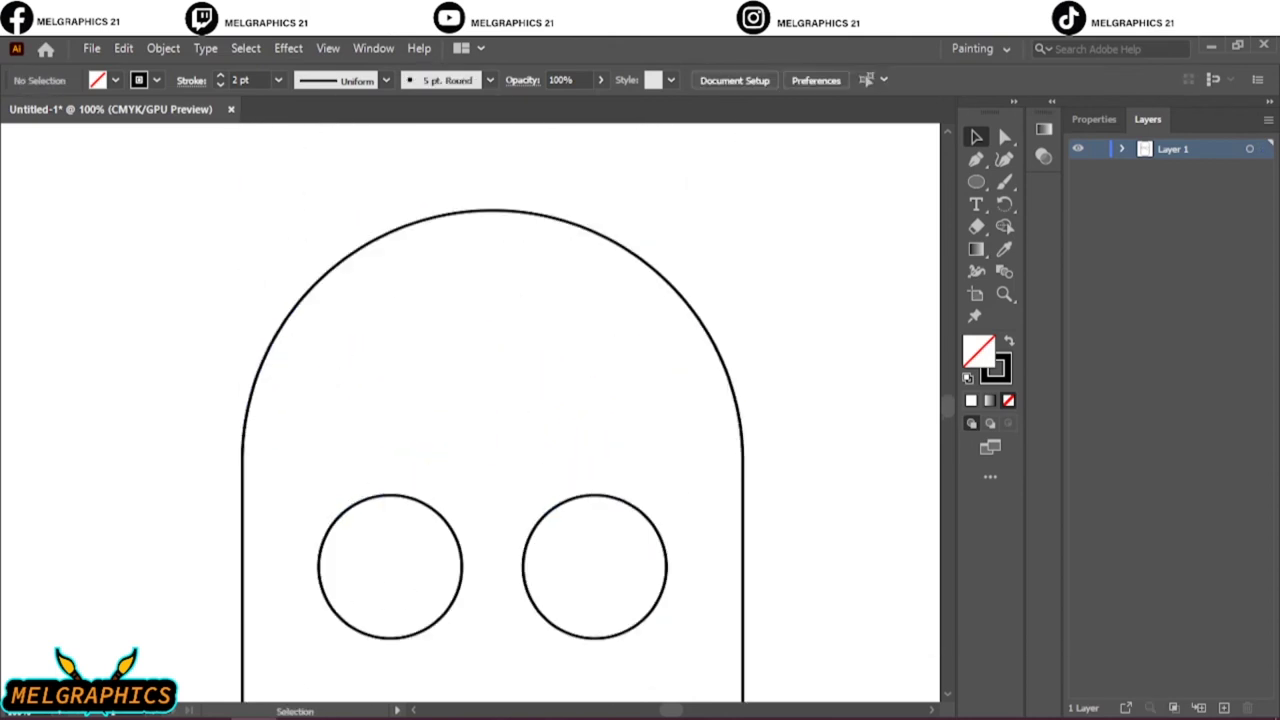
drag(976, 181, 1000, 182)
mouse_move(318, 366)
mouse_down()
mouse_move(662, 432)
mouse_move(380, 400)
mouse_up()
key(ctrl+shift+a)
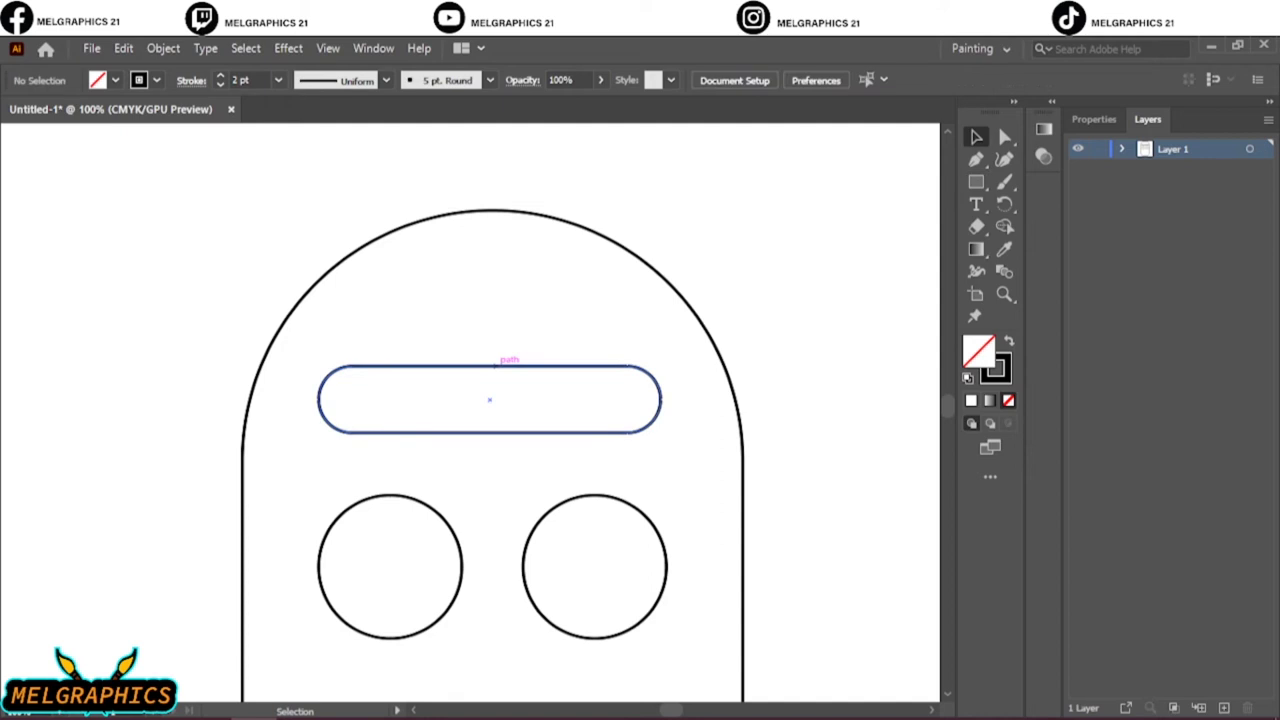
drag(495, 367, 497, 390)
key(ctrl+shift+a)
Draw an oval nose ellipse below the eyes
key(ctrl+0)
key(ctrl+plus)
key(ctrl+plus)
key(ctrl+plus)
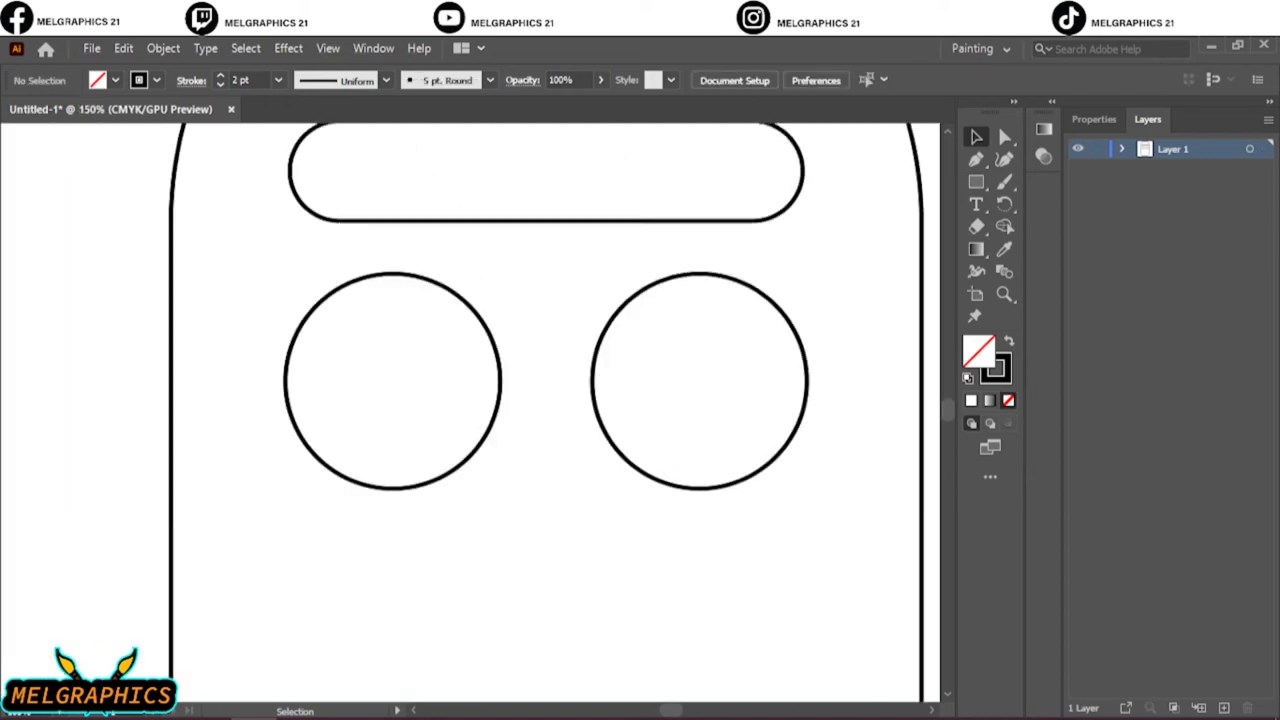
scroll(550, 400, down, 5)
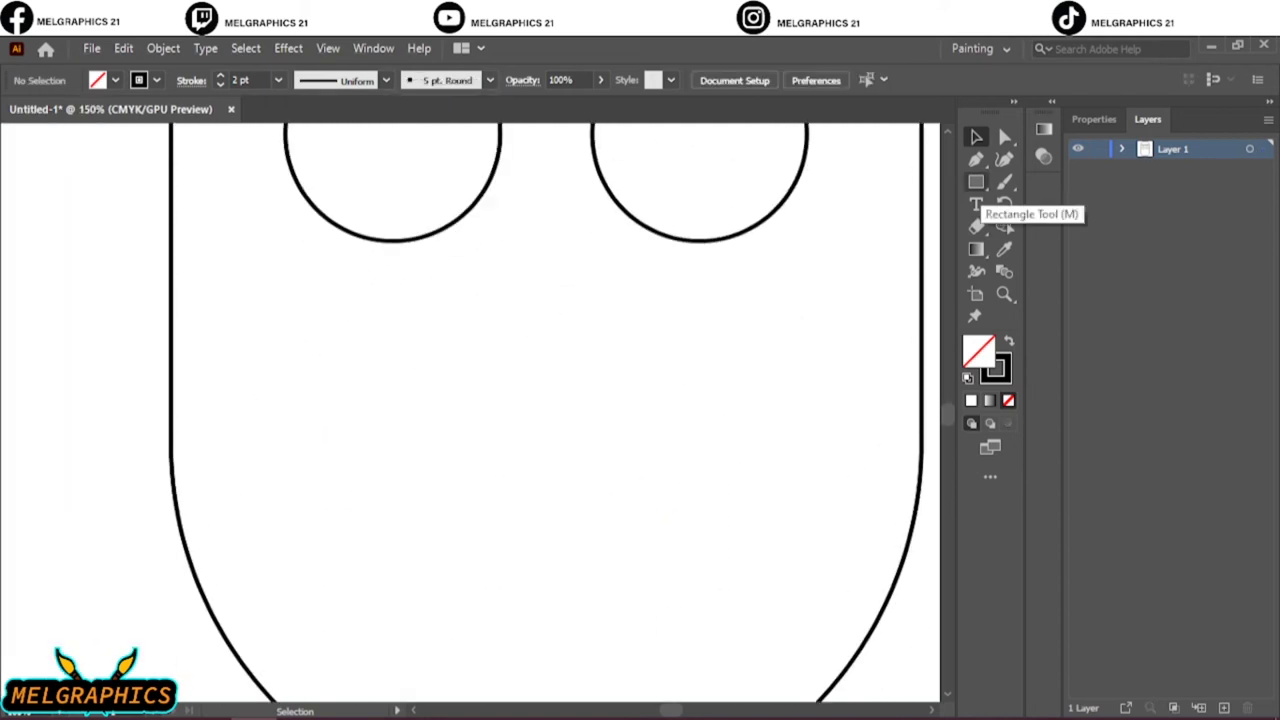
drag(976, 181, 1000, 182)
drag(523, 249, 591, 466)
drag(523, 357, 500, 357)
key(ctrl+shift+a)
scroll(550, 400, down, 3)
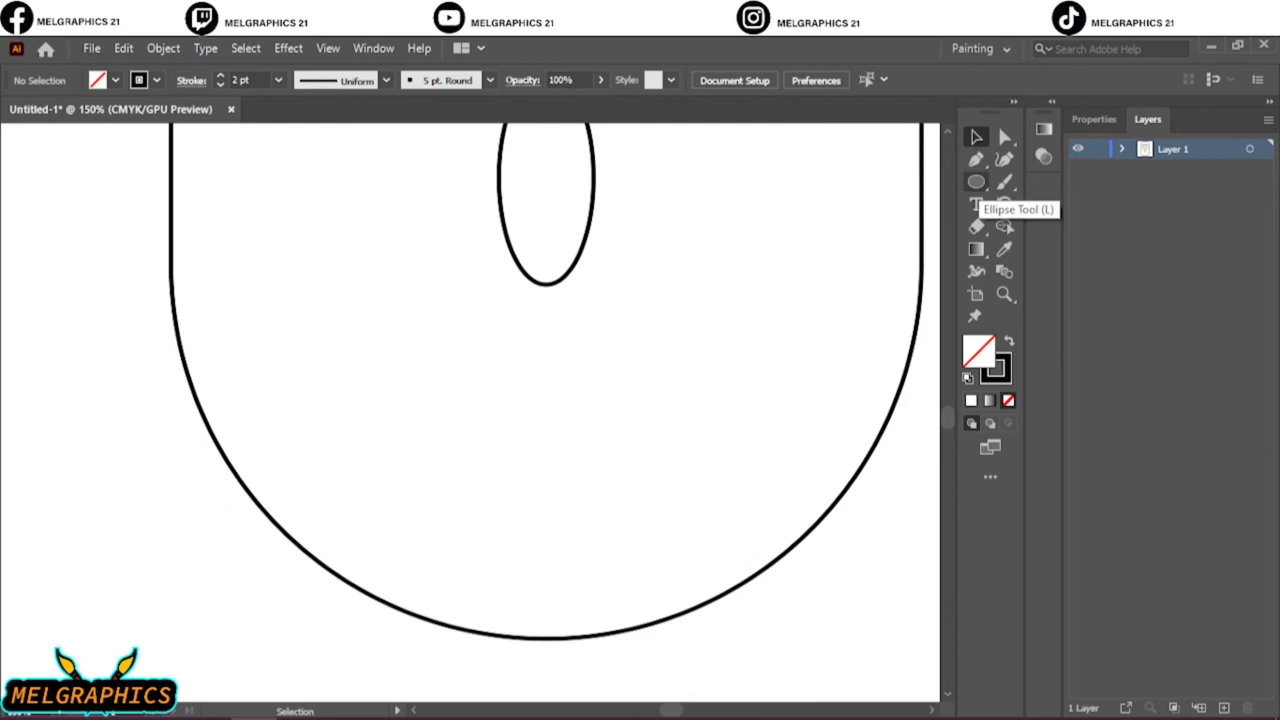
key(ctrl+minus)
key(ctrl+minus)
Draw a star beside the head and reduce it to a three-point triangle
drag(976, 181, 1054, 249)
mouse_move(715, 238)
mouse_down()
mouse_move(755, 288)
mouse_move(770, 345)
mouse_up()
key(Down)
key(Down)
key(v)
Alt-drag rotated triangle copies along the head's upper left, aligning their corners
mouse_move(640, 335)
mouse_down()
mouse_move(580, 217)
mouse_move(520, 314)
mouse_up()
mouse_move(500, 388)
mouse_down()
mouse_move(480, 332)
mouse_move(478, 355)
mouse_up()
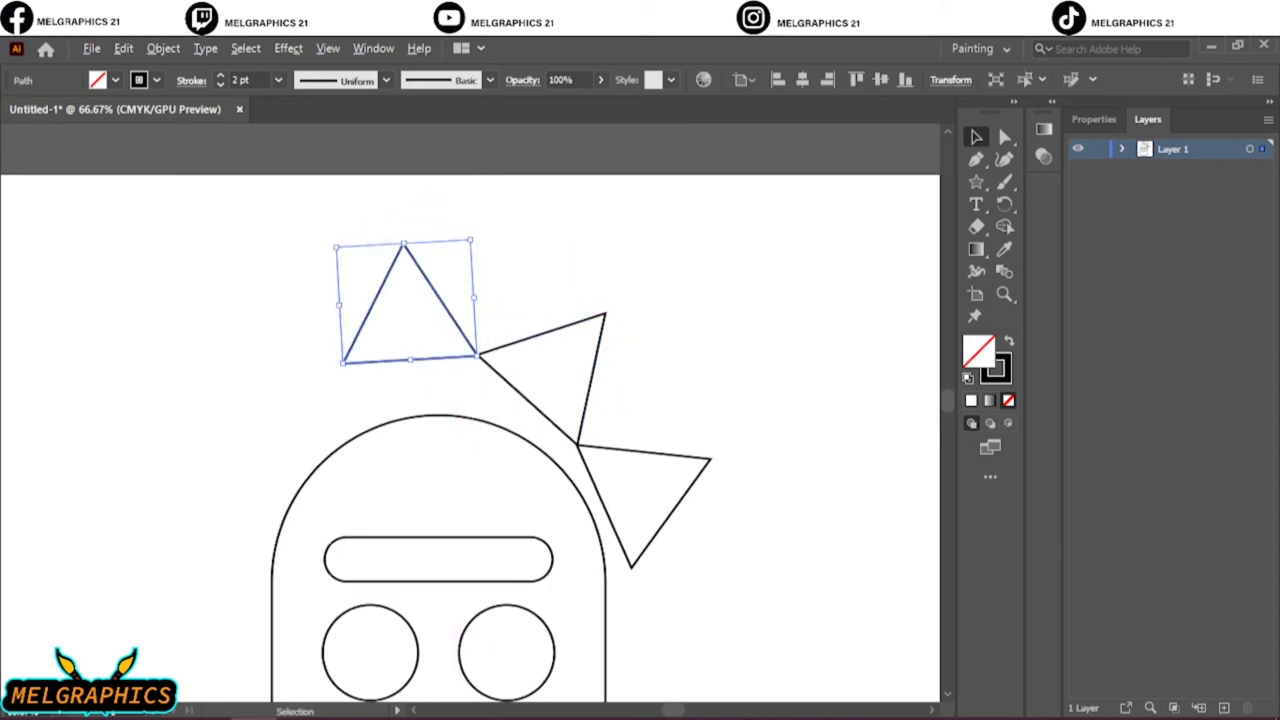
mouse_move(410, 300)
mouse_down()
mouse_move(265, 335)
mouse_move(340, 361)
mouse_move(272, 350)
mouse_up()
click(290, 400)
scroll(290, 392, up, 5)
drag(420, 430, 425, 440)
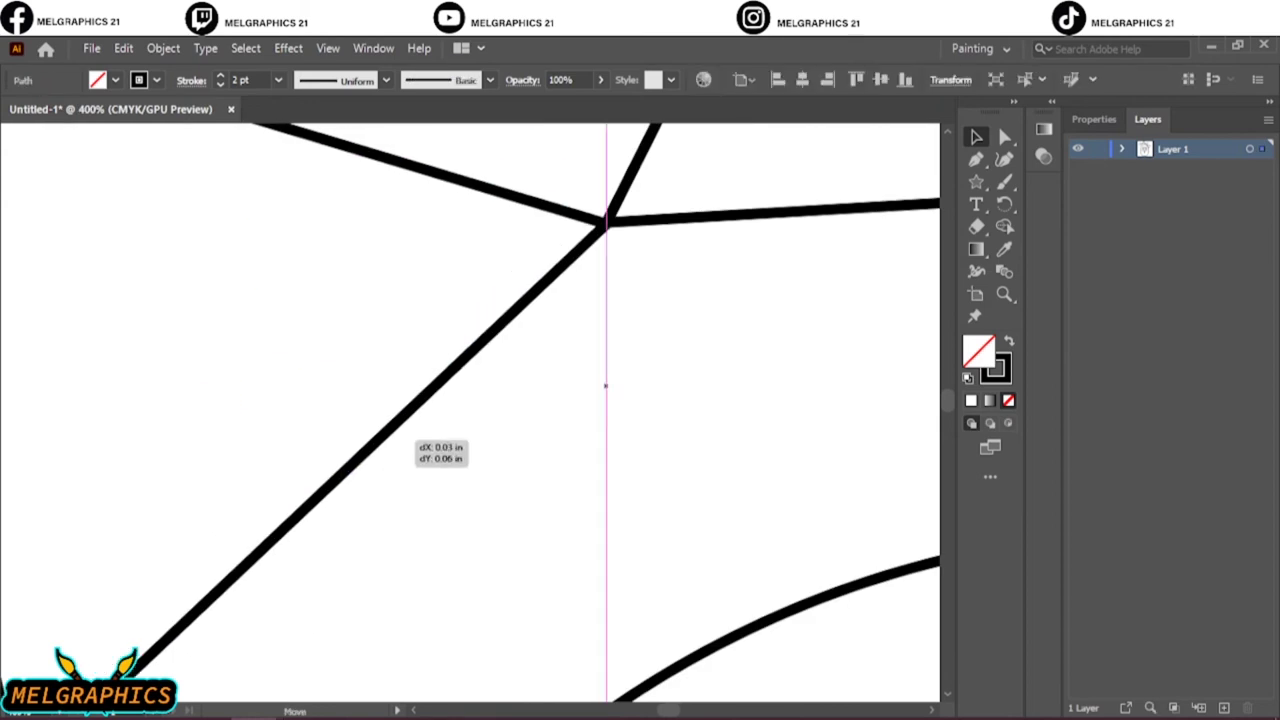
scroll(425, 440, down, 5)
scroll(300, 400, up, 1)
click(250, 300)
drag(337, 386, 265, 505)
mouse_move(345, 540)
mouse_down()
mouse_move(356, 402)
mouse_move(335, 425)
mouse_move(352, 468)
mouse_up()
key(ctrl+minus)
Nudge the spikes right and snap the right-hand triangle to the crown's corner
drag(220, 420, 400, 200)
shift+click(620, 330)
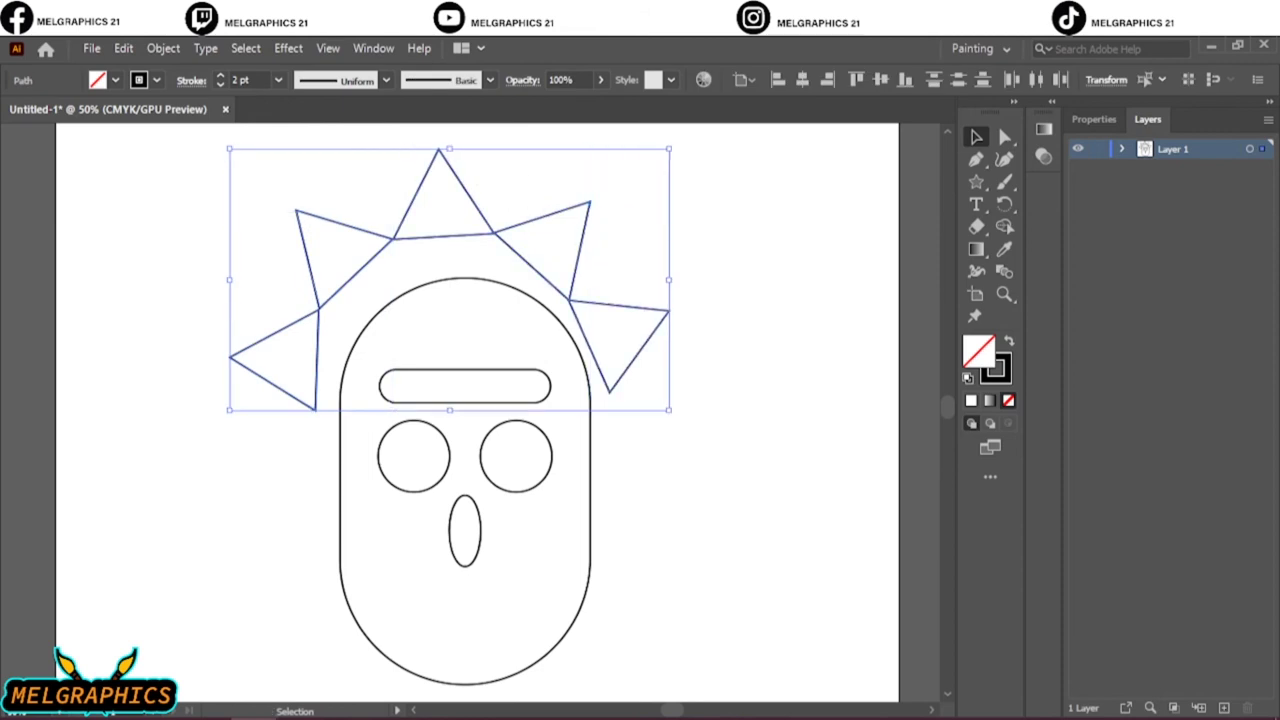
key(shift+Right)
click(645, 368)
drag(671, 305, 668, 318)
scroll(640, 300, up, 5)
drag(663, 263, 594, 297)
scroll(615, 338, down, 4)
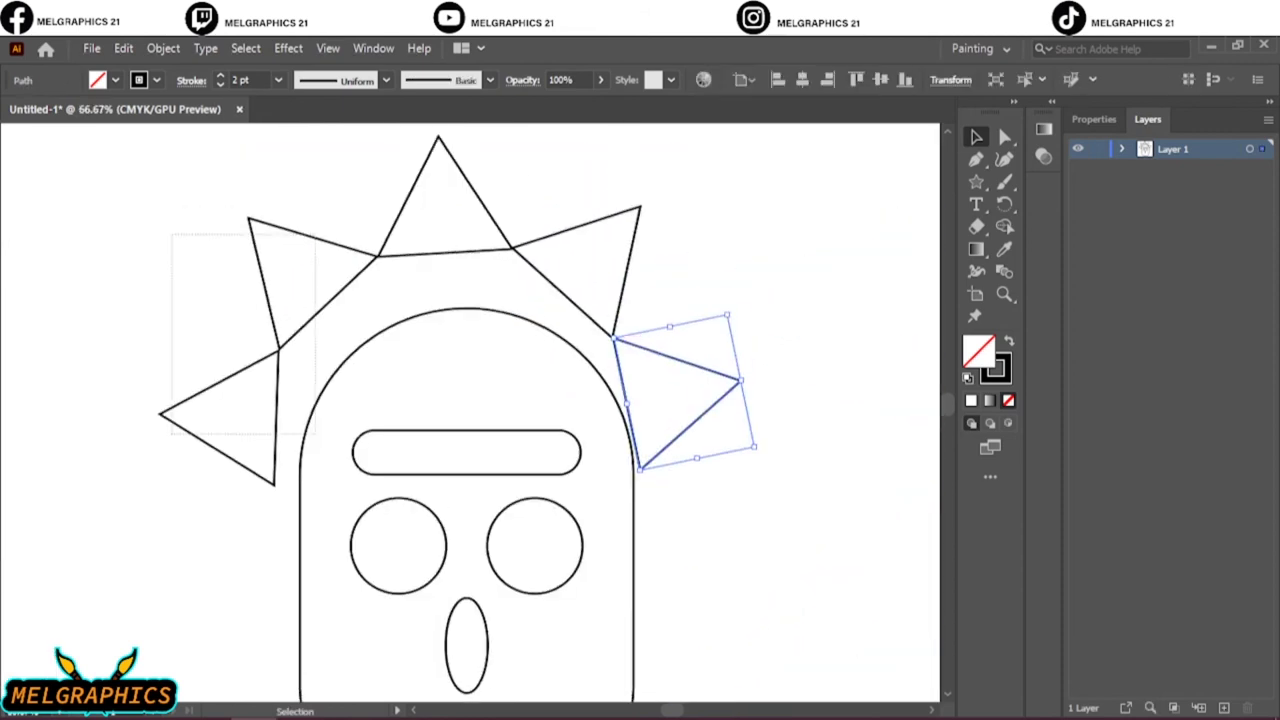
shift+click(440, 200)
click(820, 560)
scroll(470, 400, down, 3)
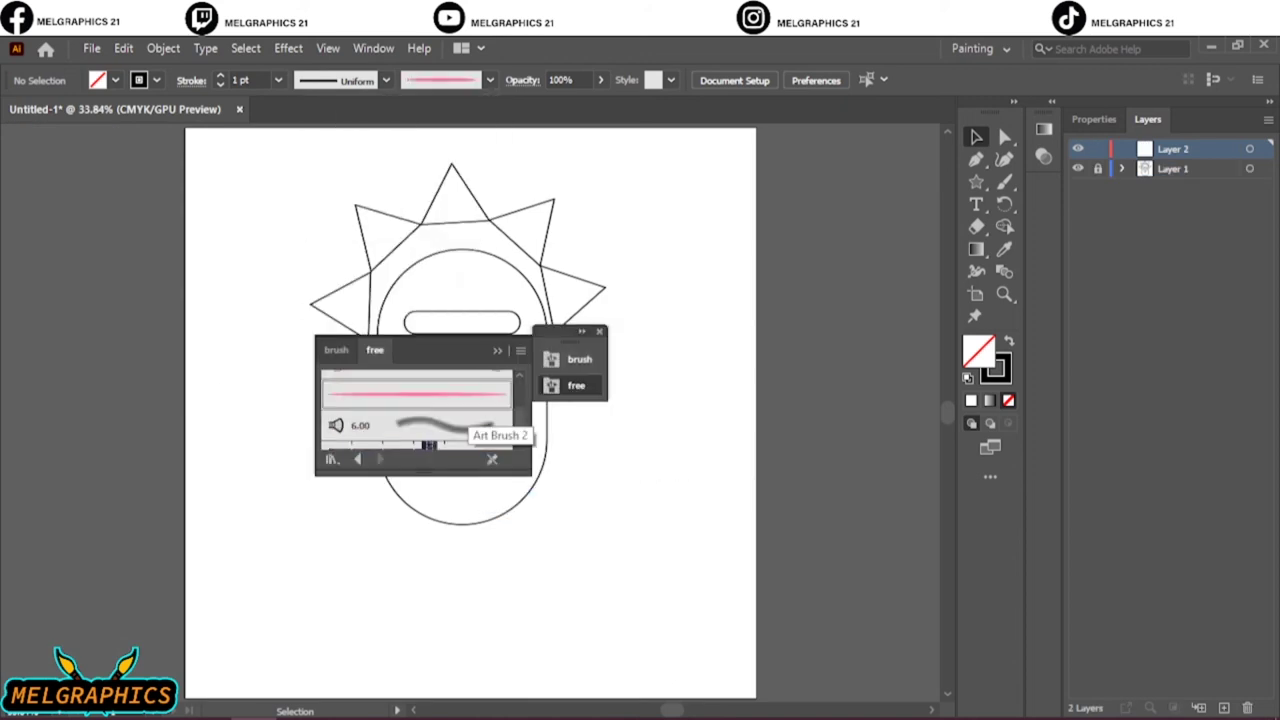
Trace the bar's top and bottom edges in pink brushstrokes
scroll(430, 315, up, 4)
scroll(430, 315, up, 2)
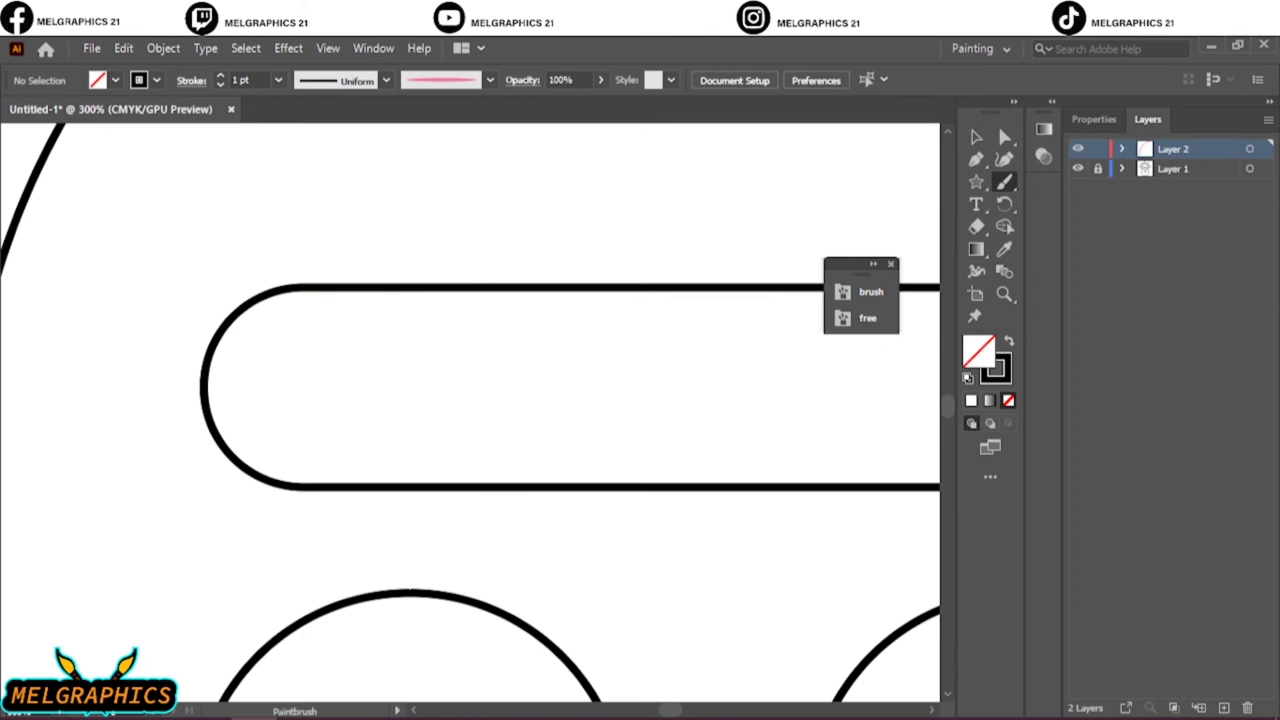
drag(300, 289, 210, 445)
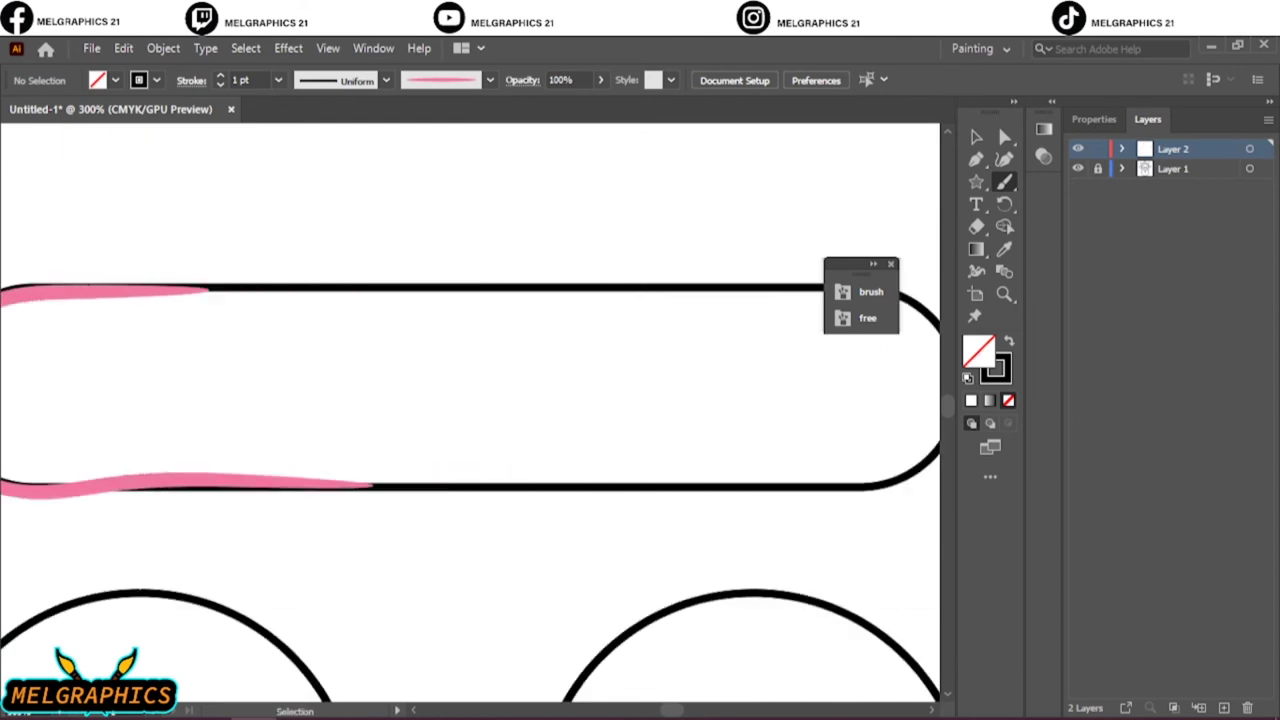
scroll(470, 400, left, 3)
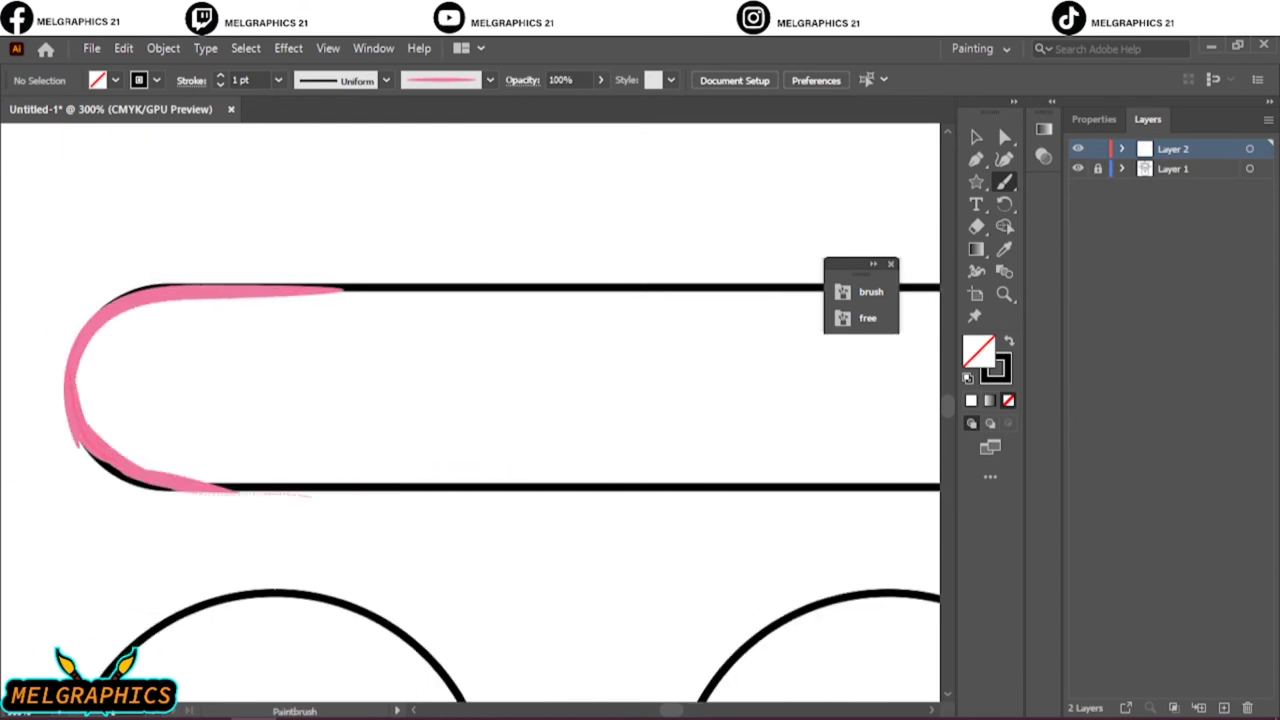
mouse_move(490, 494)
mouse_down()
mouse_move(810, 488)
mouse_move(598, 285)
mouse_up()
scroll(470, 400, right, 3)
drag(355, 290, 34, 288)
scroll(470, 400, down, 4)
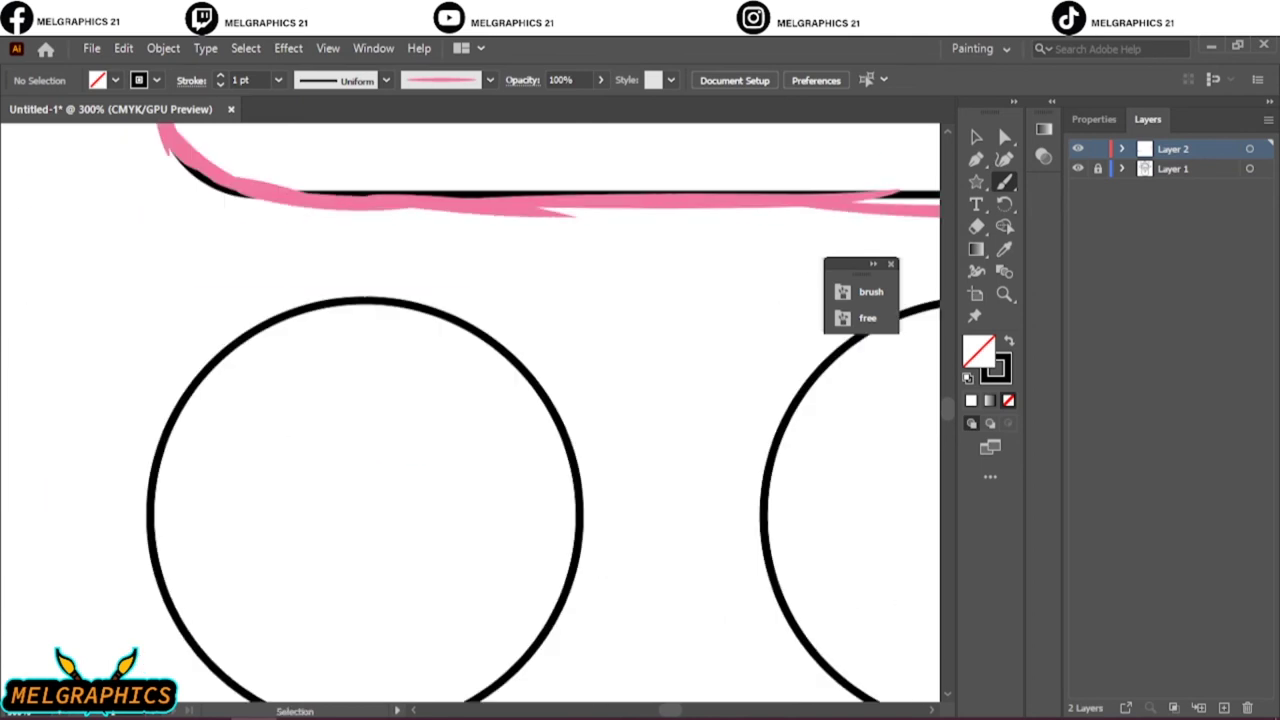
scroll(470, 400, down, 1)
Paint the left eye's outline, an eyelid line, and a flower-shaped pupil in pink
drag(528, 363, 575, 376)
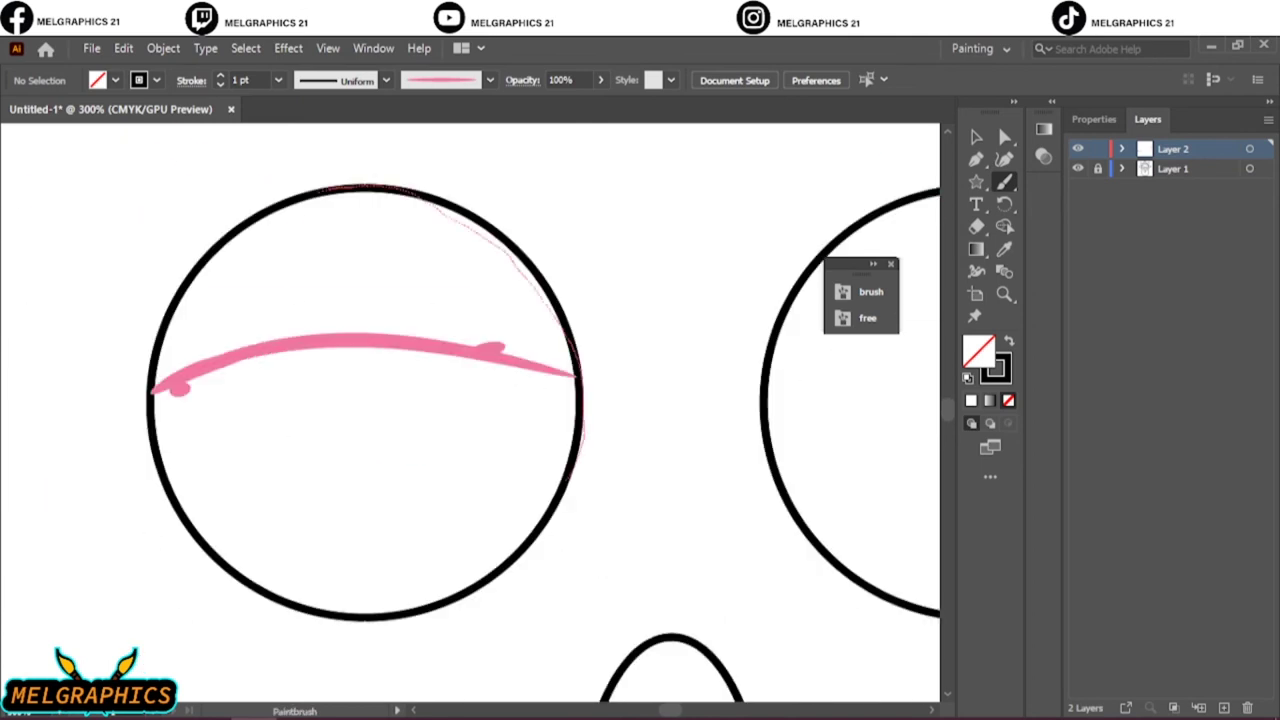
drag(560, 470, 578, 385)
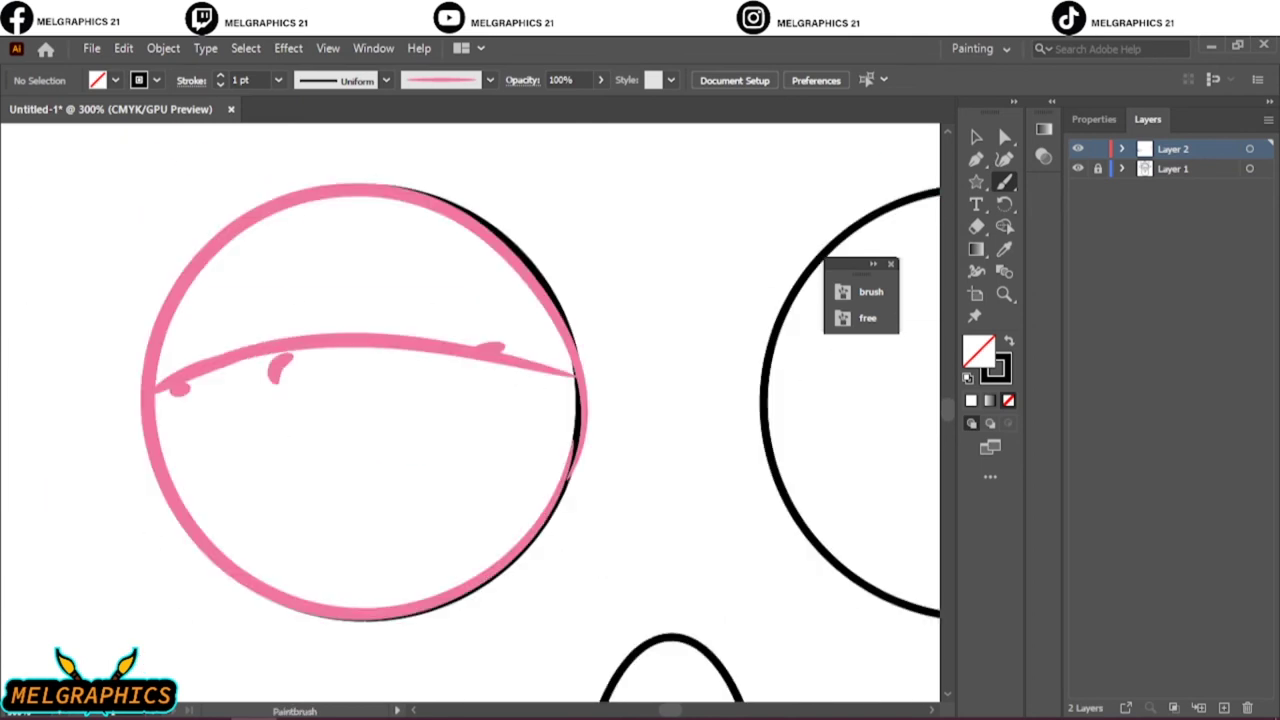
drag(336, 378, 300, 356)
scroll(470, 400, down, 3)
scroll(470, 400, up, 3)
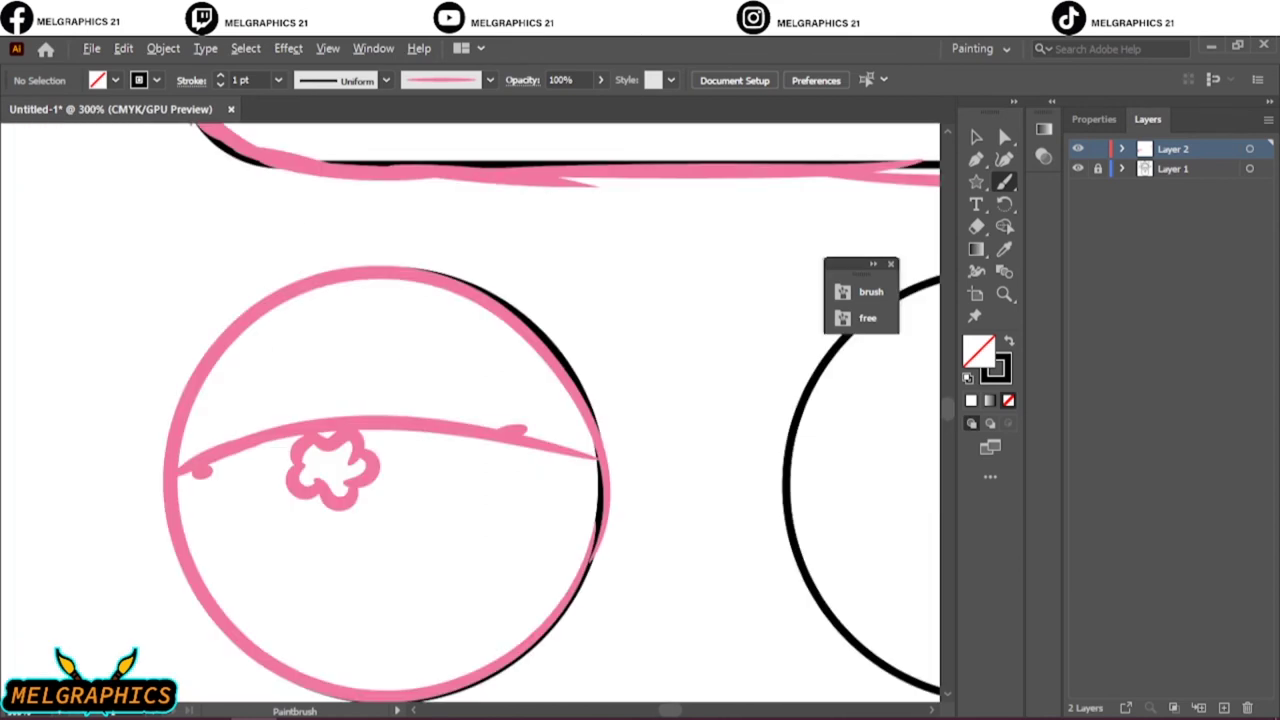
scroll(470, 400, down, 1)
key(ctrl+minus)
Alt-drag a copy of the pink eye onto the right circle
key(v)
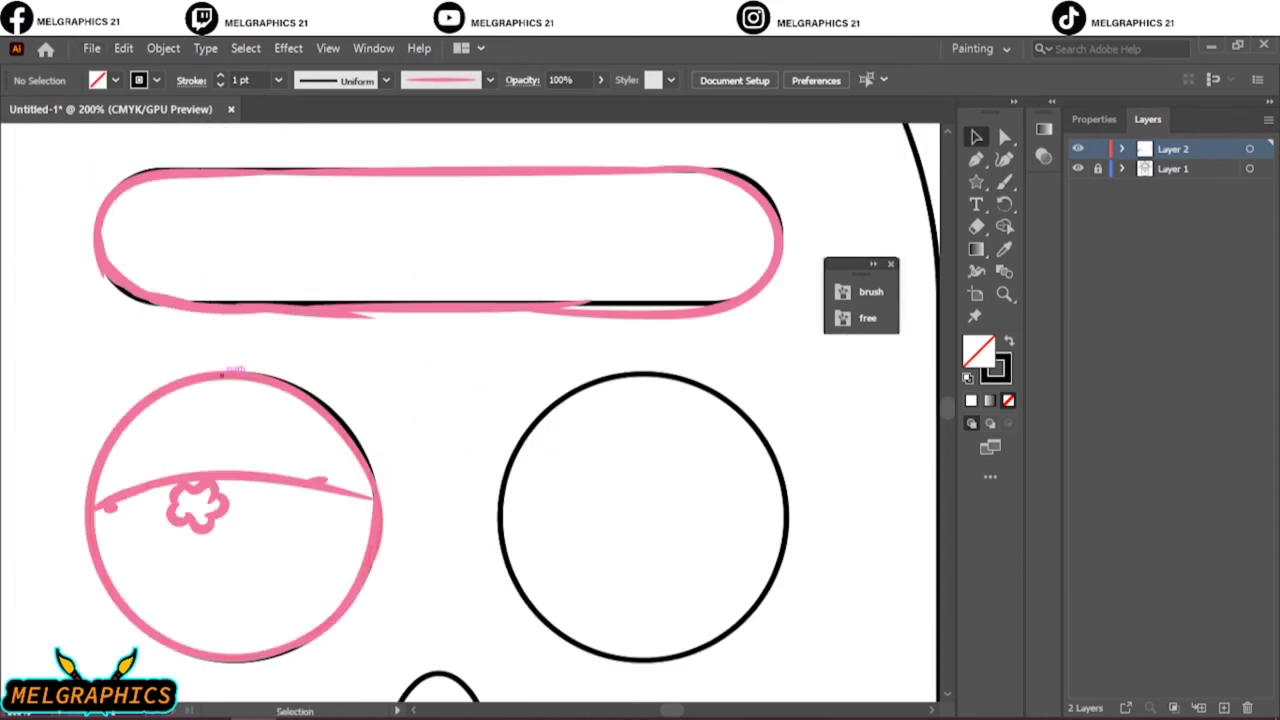
drag(204, 476, 614, 476)
key(ctrl+shift+a)
scroll(614, 476, down, 5)
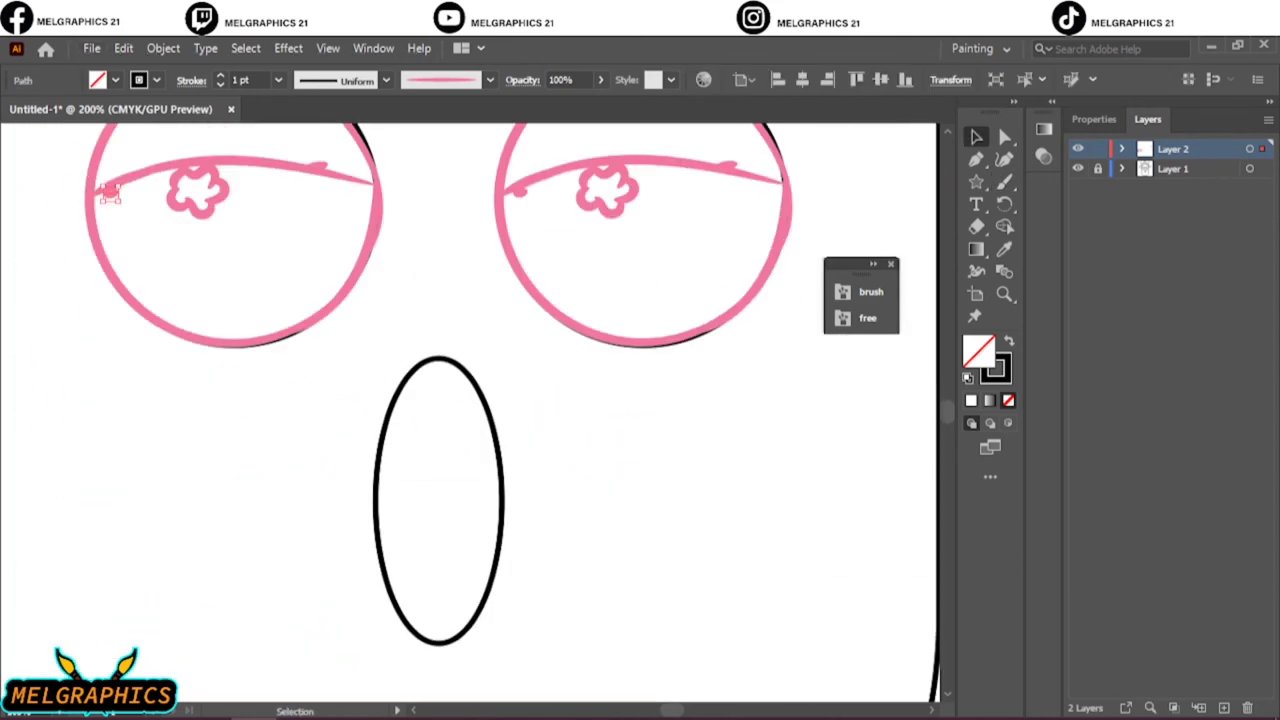
scroll(612, 400, up, 5)
key(ctrl+plus)
Add two extra eyelid strokes to each eye
key(b)
drag(612, 375, 815, 368)
drag(720, 340, 900, 404)
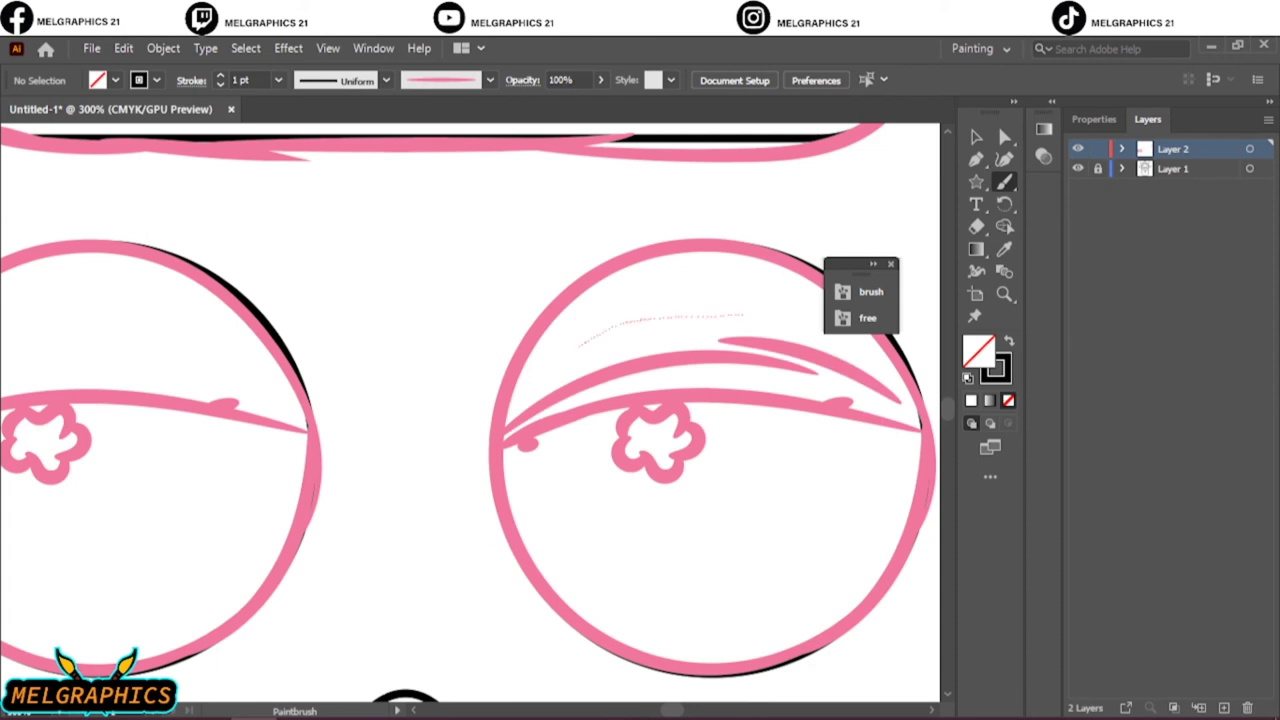
scroll(470, 400, left, 5)
drag(190, 438, 446, 372)
mouse_move(232, 388)
mouse_down()
mouse_move(514, 350)
mouse_move(558, 306)
mouse_up()
key(ctrl+0)
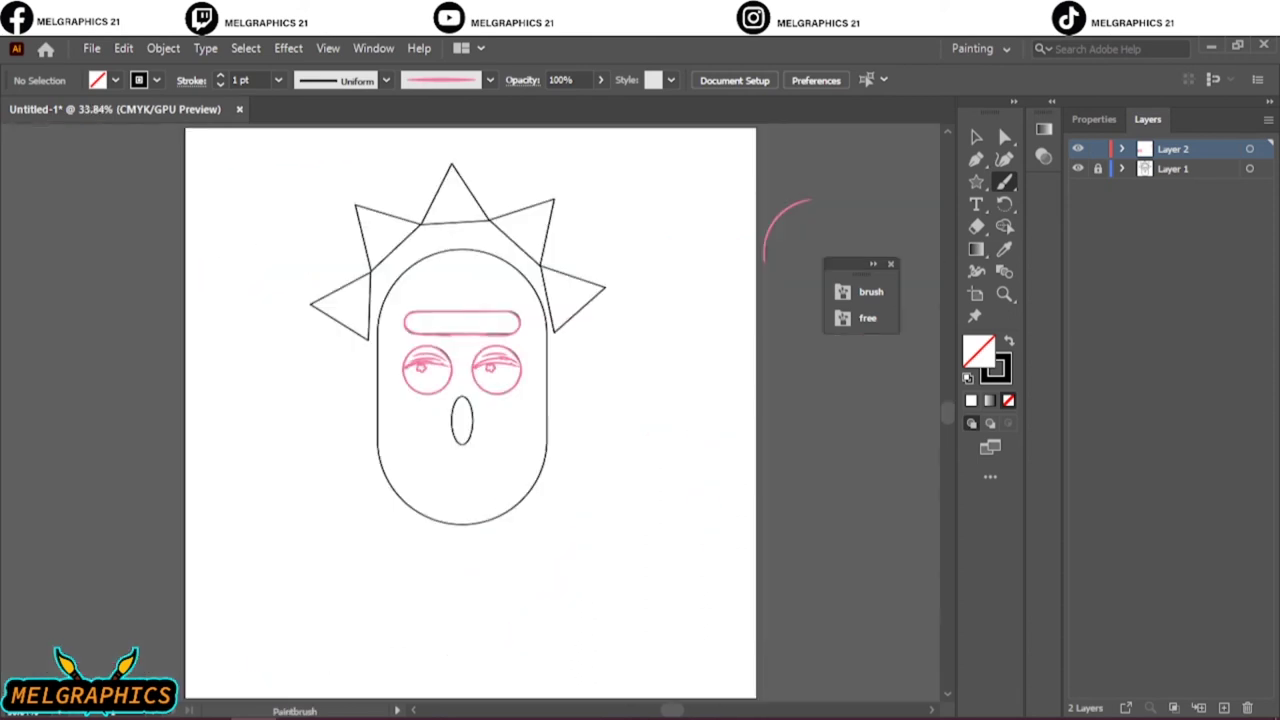
Paint the pink nose with nostrils and a frowning toothy mouth, rotating the nose stroke into place
key(ctrl+plus)
key(ctrl+plus)
key(ctrl+plus)
key(ctrl+plus)
key(ctrl+plus)
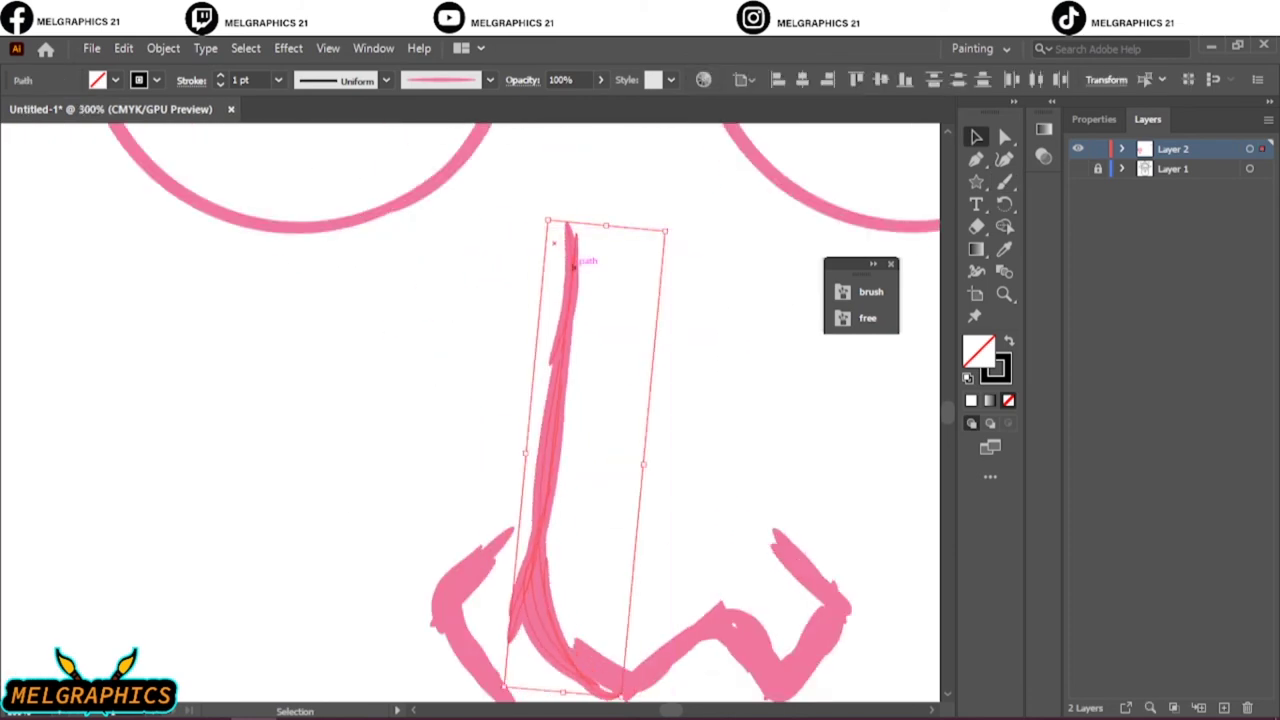
drag(658, 226, 720, 235)
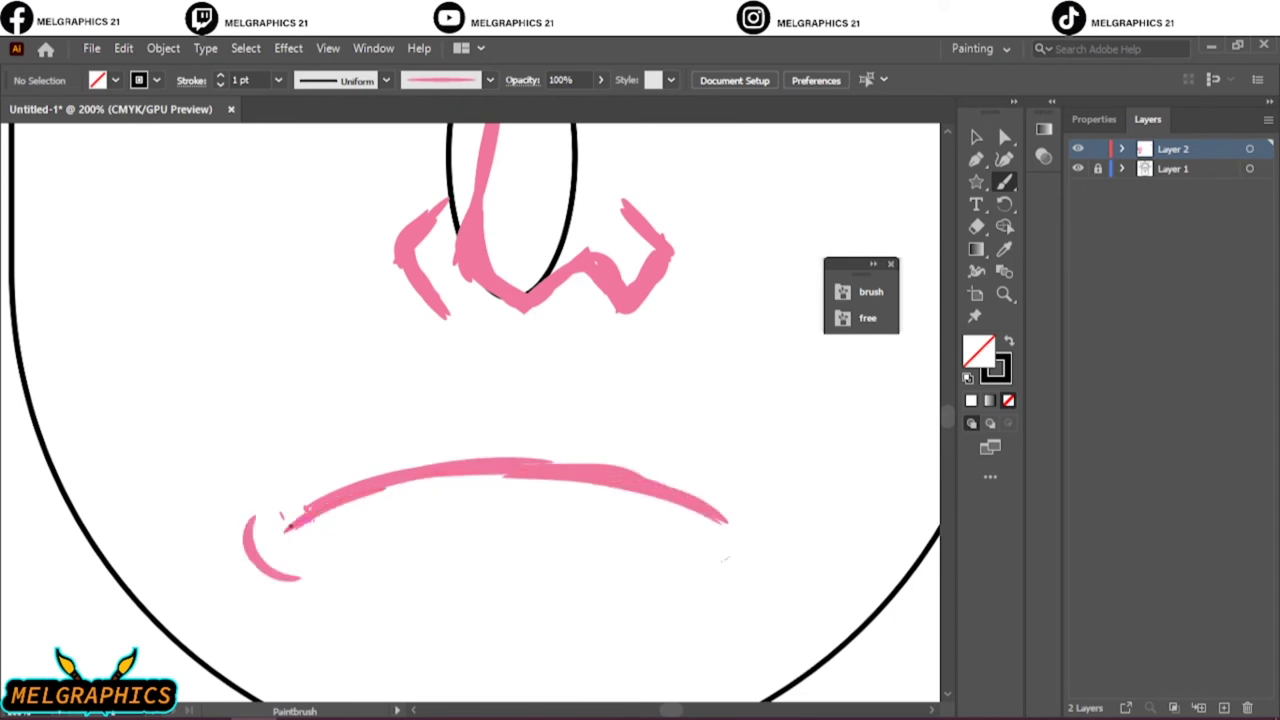
key(ctrl+0)
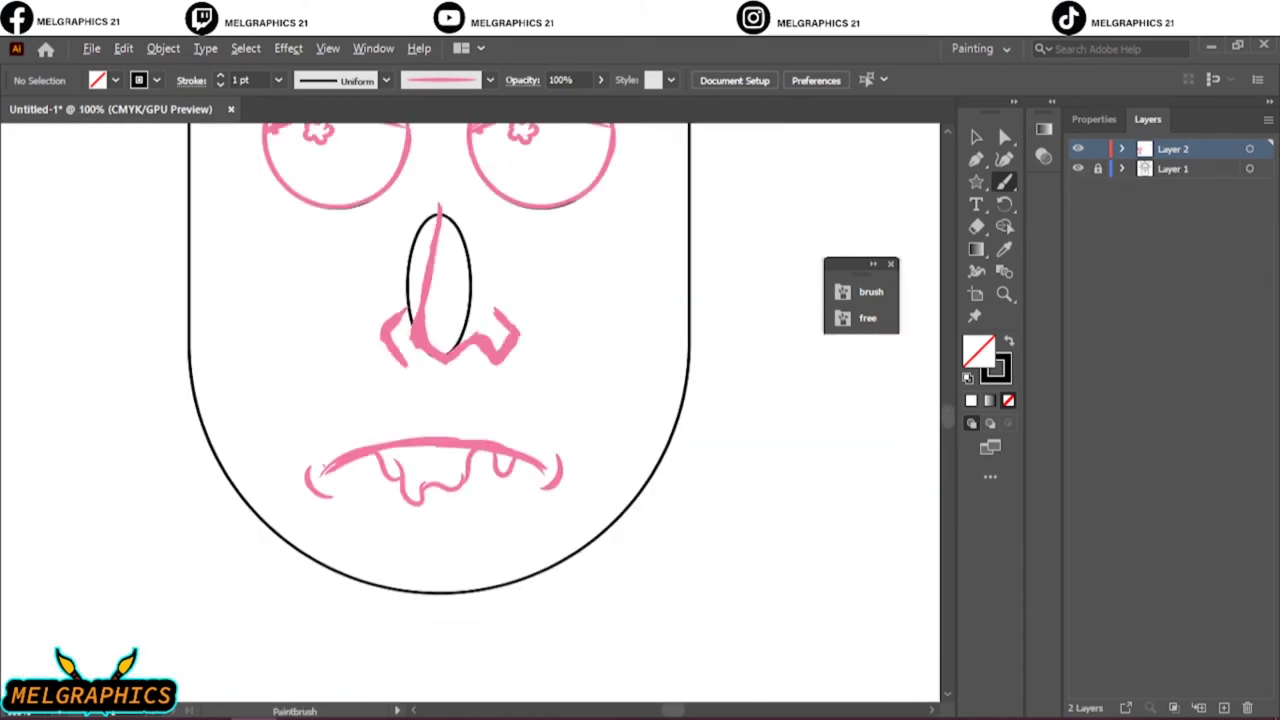
key(ctrl+equal)
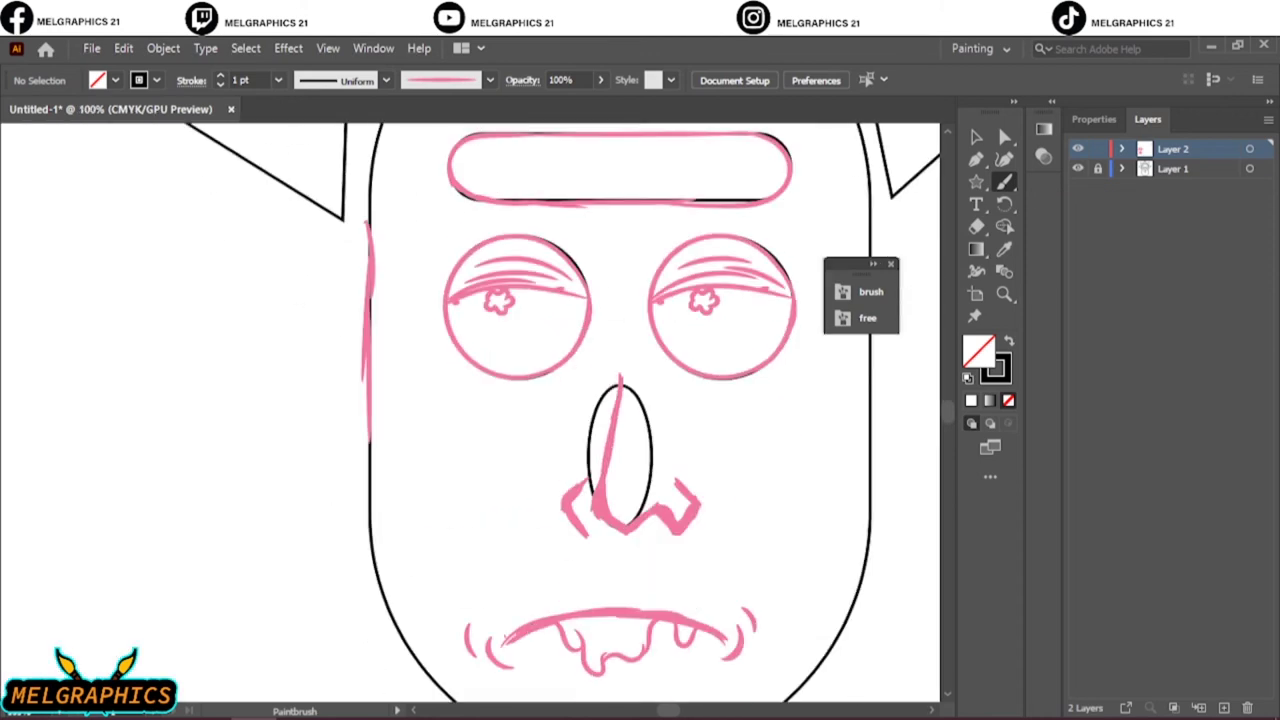
Trace the jaw, sides and skull top in pink, then toggle Layer 1 visibility to check
key(ctrl+equal)
key(ctrl+equal)
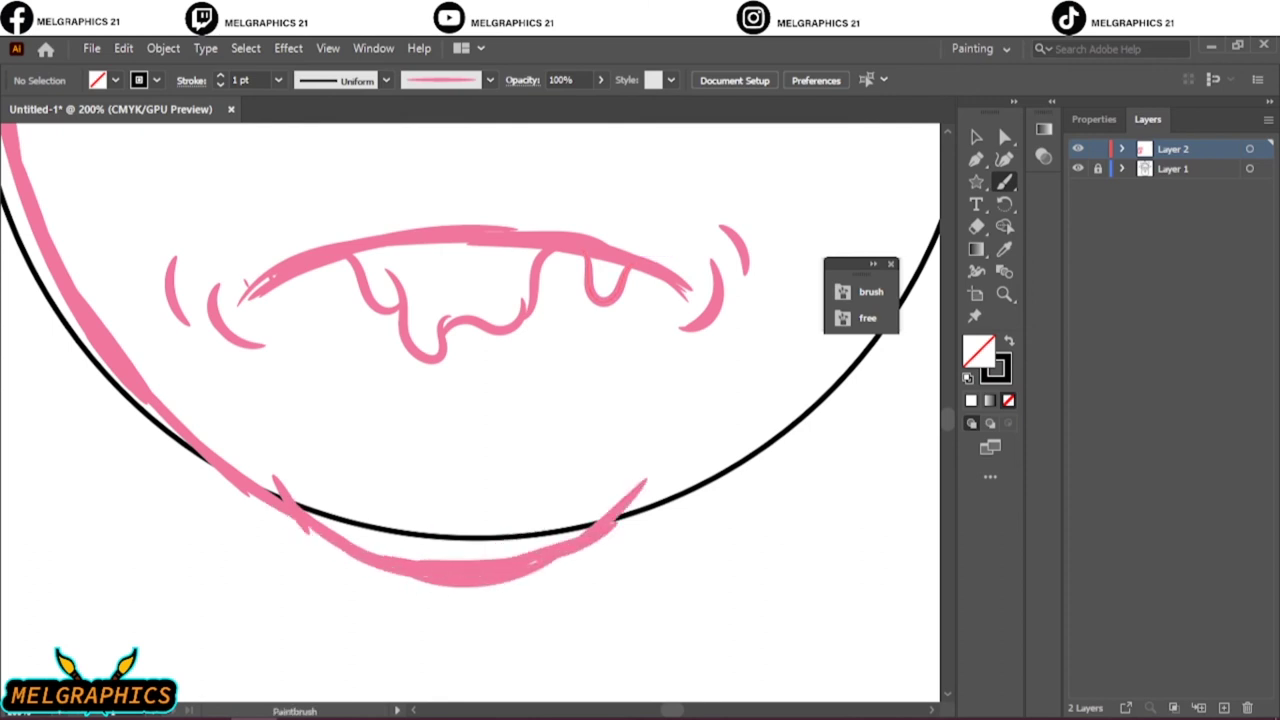
key(ctrl+0)
key(ctrl+equal)
key(ctrl+equal)
key(ctrl+equal)
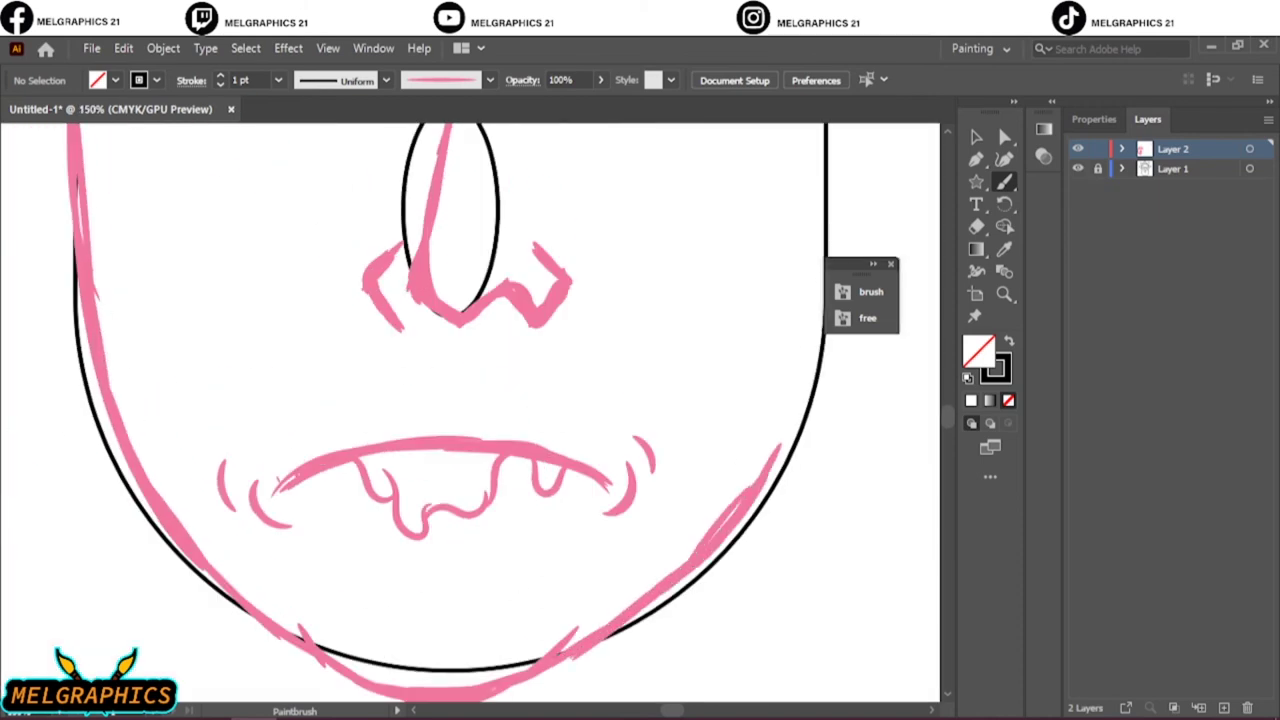
scroll(470, 410, right, 4)
scroll(470, 410, up, 3)
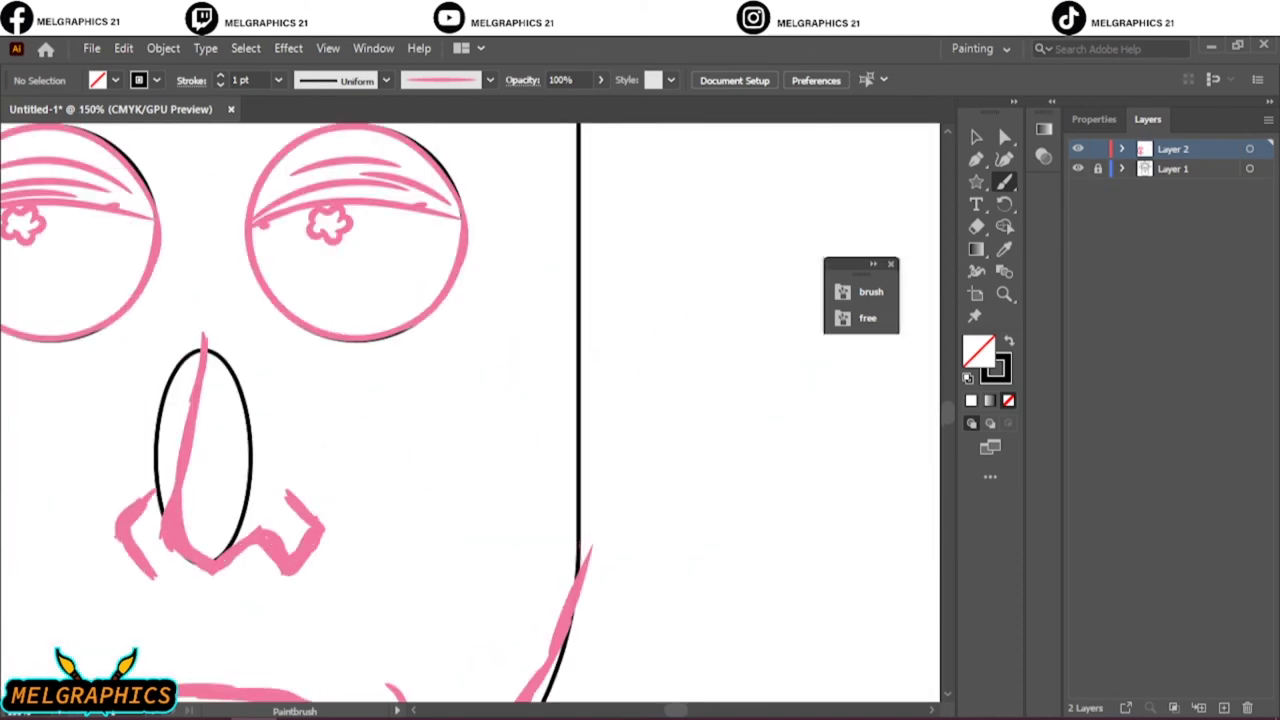
scroll(470, 410, up, 5)
scroll(470, 410, left, 2)
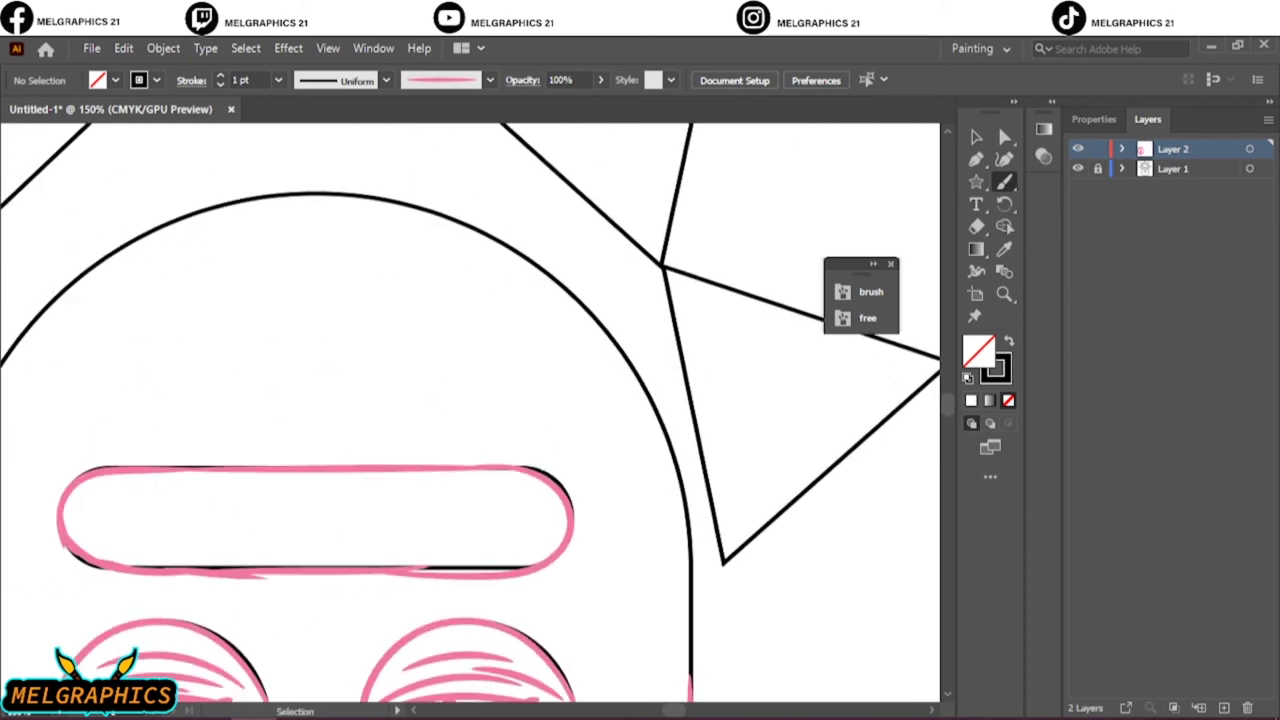
scroll(470, 410, left, 2)
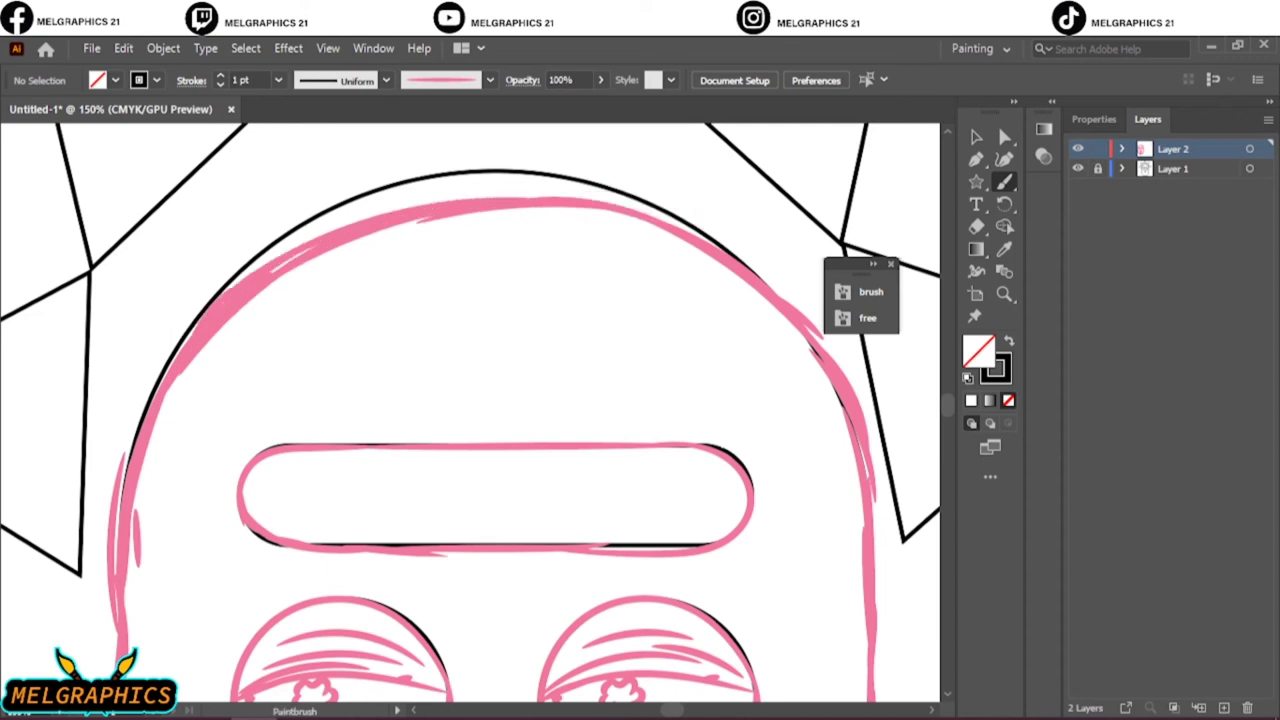
key(ctrl+0)
click(1077, 168)
click(1077, 168)
Toggle Layer 1's black outlines on and off to check the pink face tracing
click(1077, 168)
click(1077, 168)
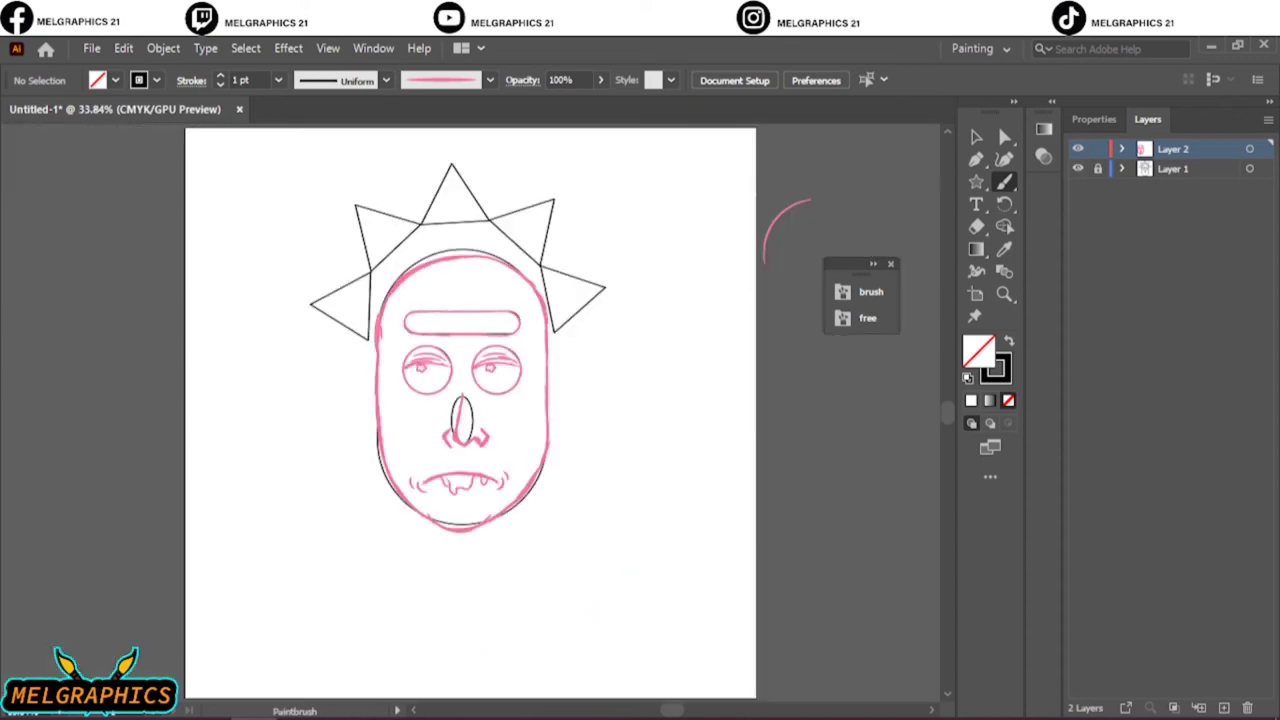
key(ctrl+plus)
key(ctrl+plus)
key(ctrl+plus)
key(ctrl+0)
click(1077, 168)
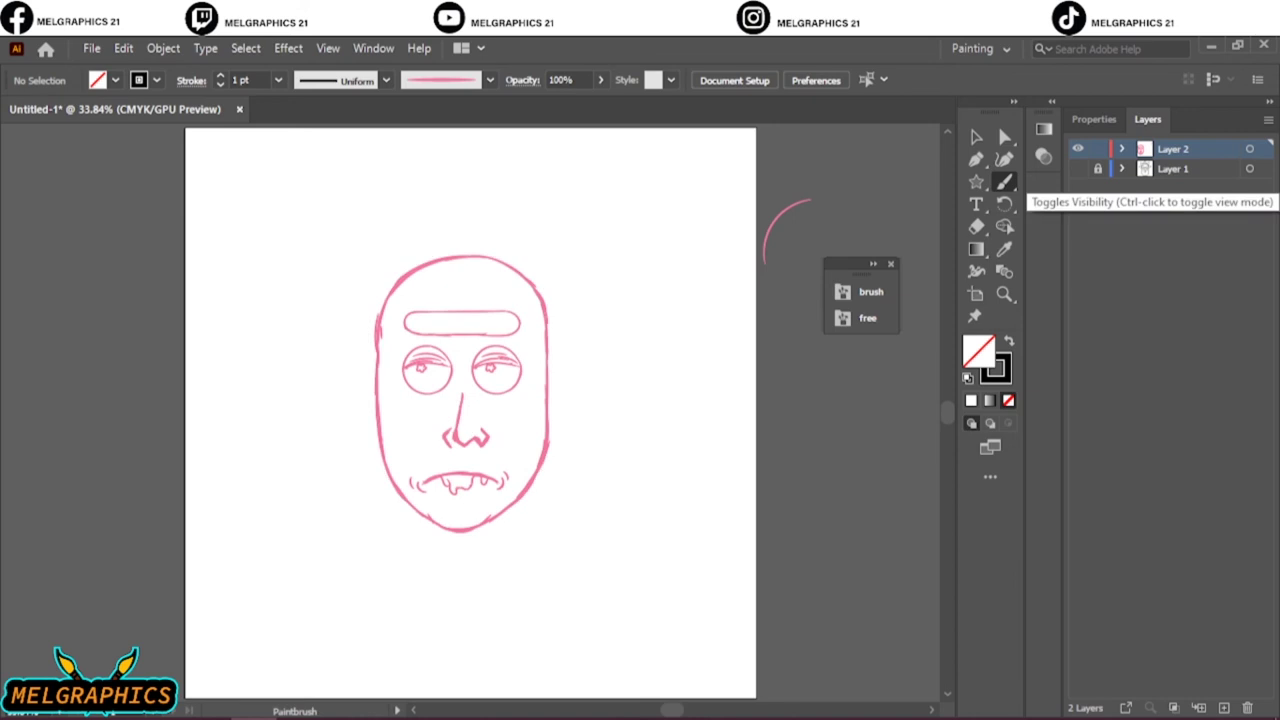
click(1077, 168)
key(v)
key(ctrl+plus)
key(ctrl+plus)
key(ctrl+plus)
key(ctrl+minus)
key(ctrl+minus)
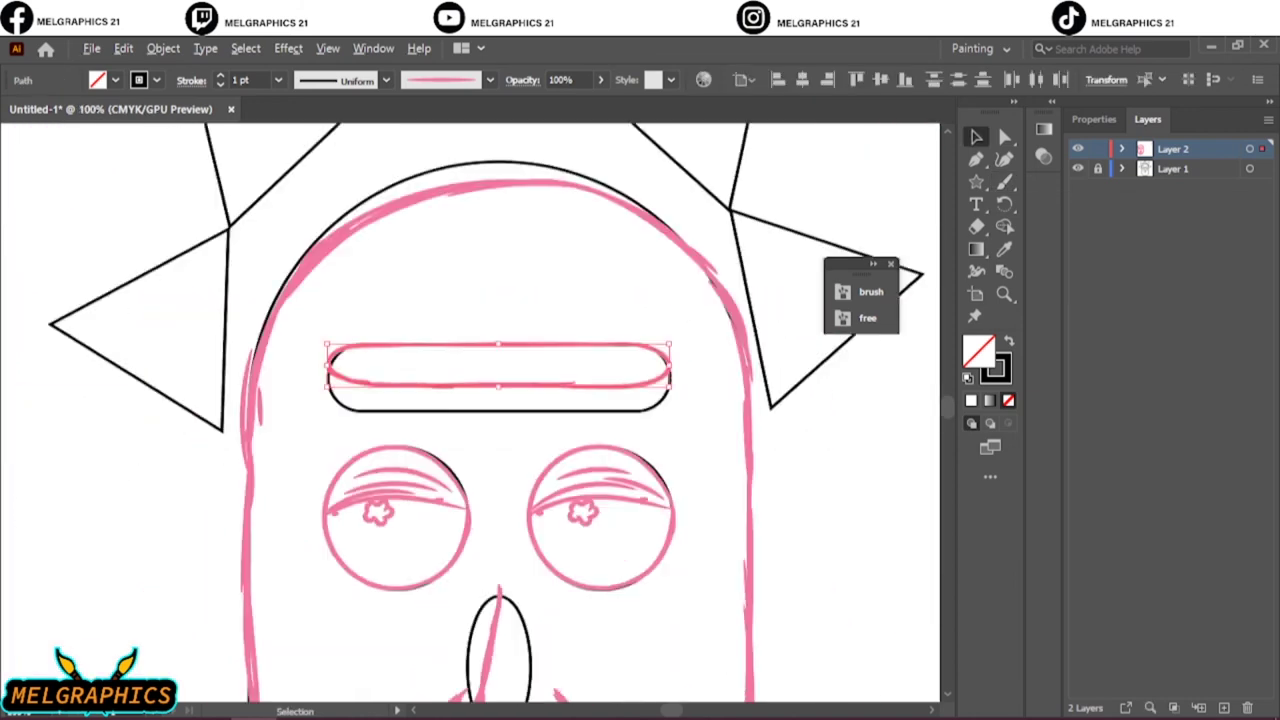
key(ctrl+minus)
click(1077, 168)
click(1077, 168)
Trace the top hair spike in pink with the Paintbrush
key(ctrl+minus)
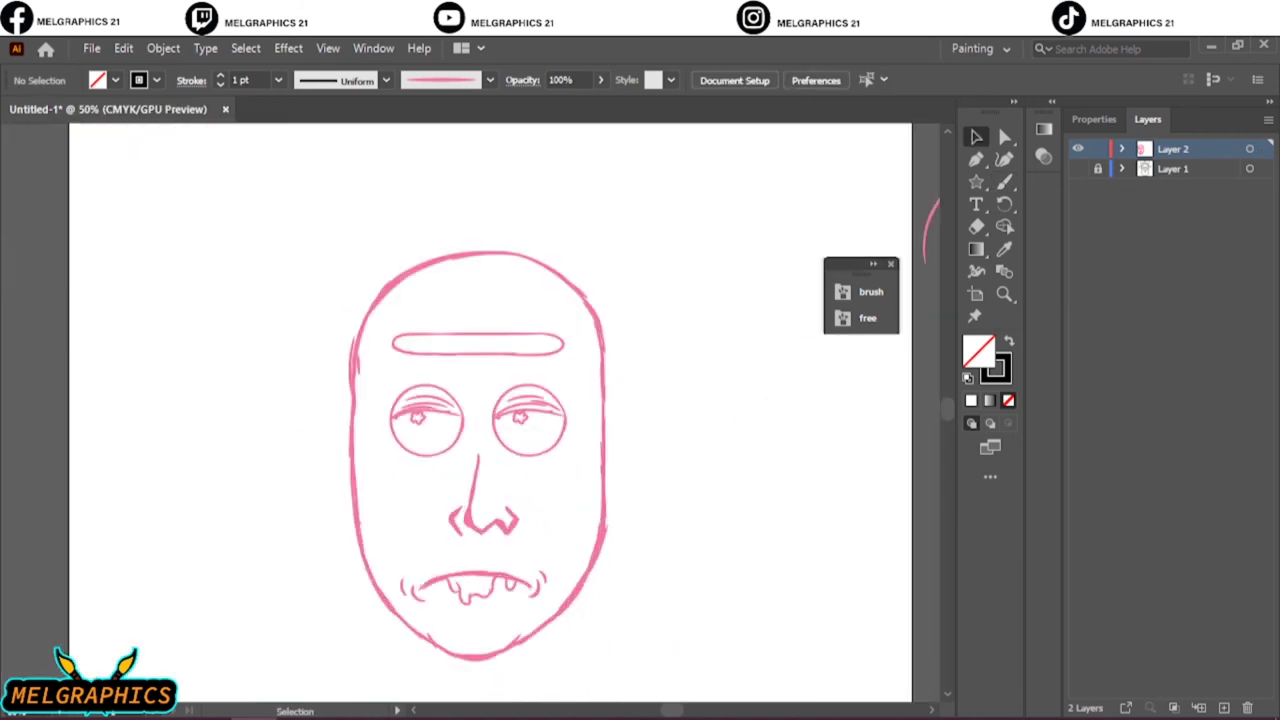
key(ctrl+plus)
key(ctrl+plus)
key(ctrl+plus)
scroll(470, 410, up, 4)
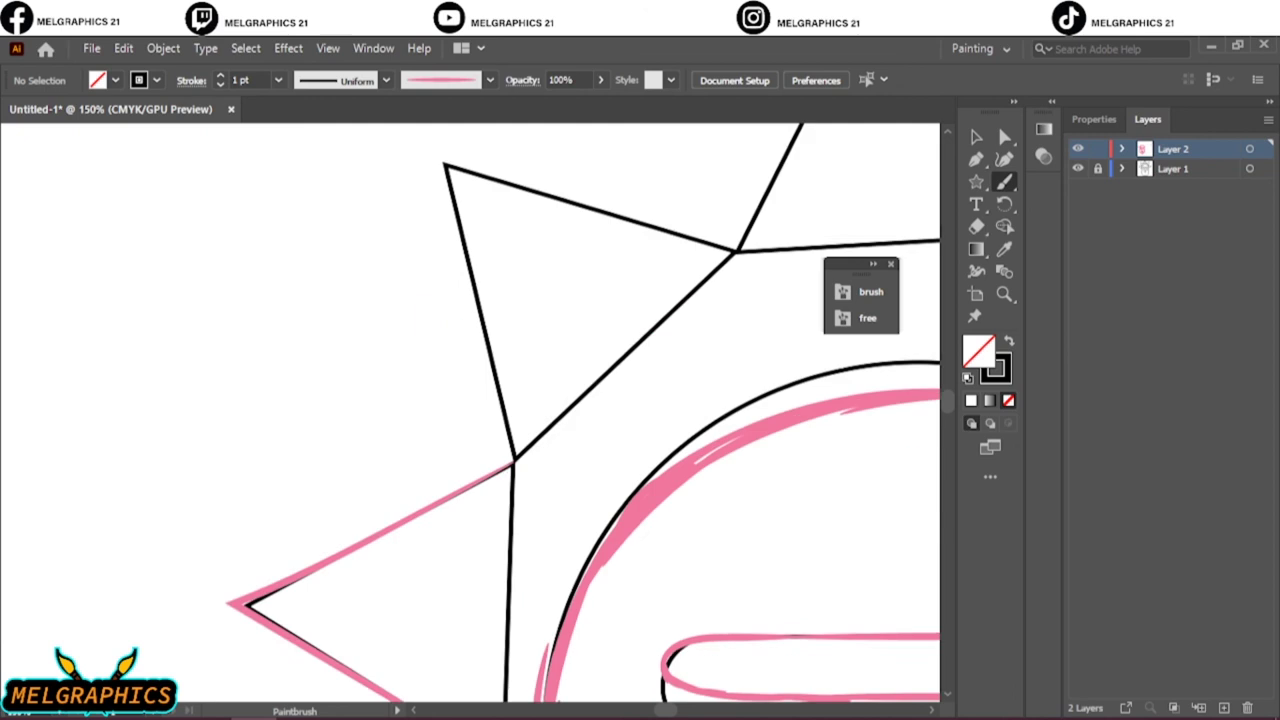
scroll(470, 410, up, 2)
scroll(470, 410, right, 4)
scroll(470, 410, right, 4)
scroll(470, 410, up, 3)
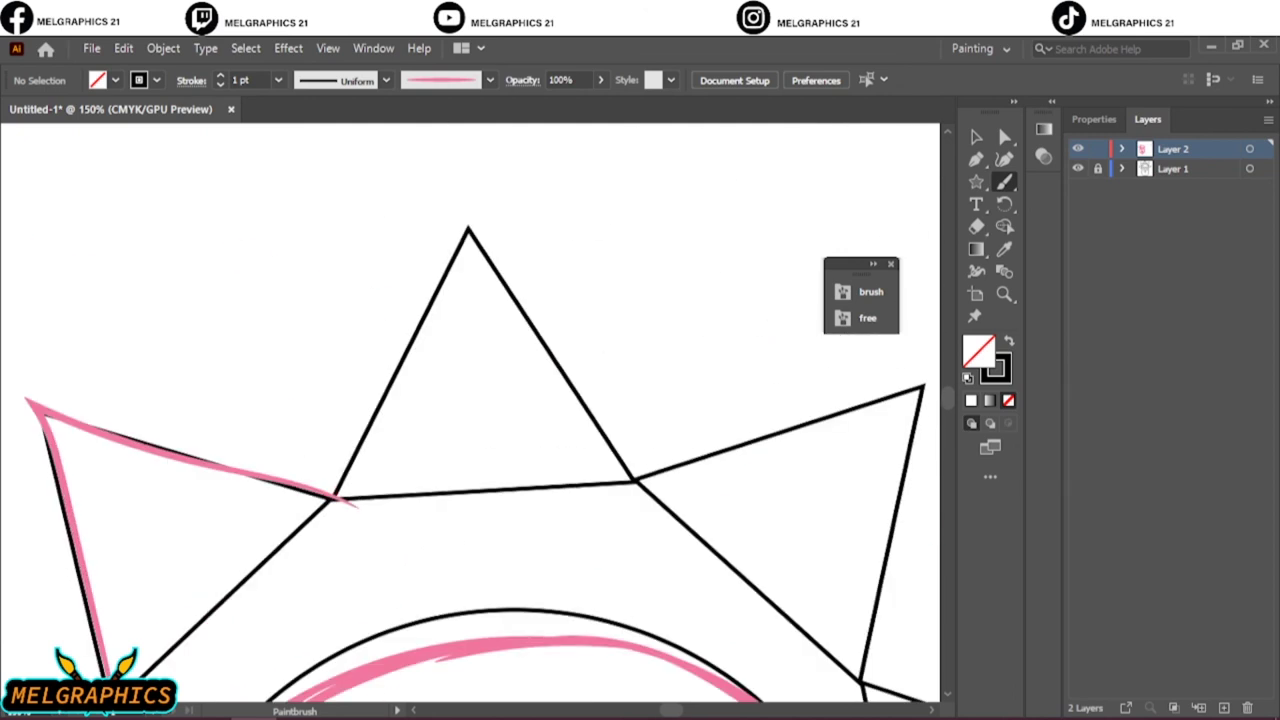
mouse_move(467, 229)
mouse_down()
mouse_move(652, 494)
mouse_move(862, 690)
mouse_up()
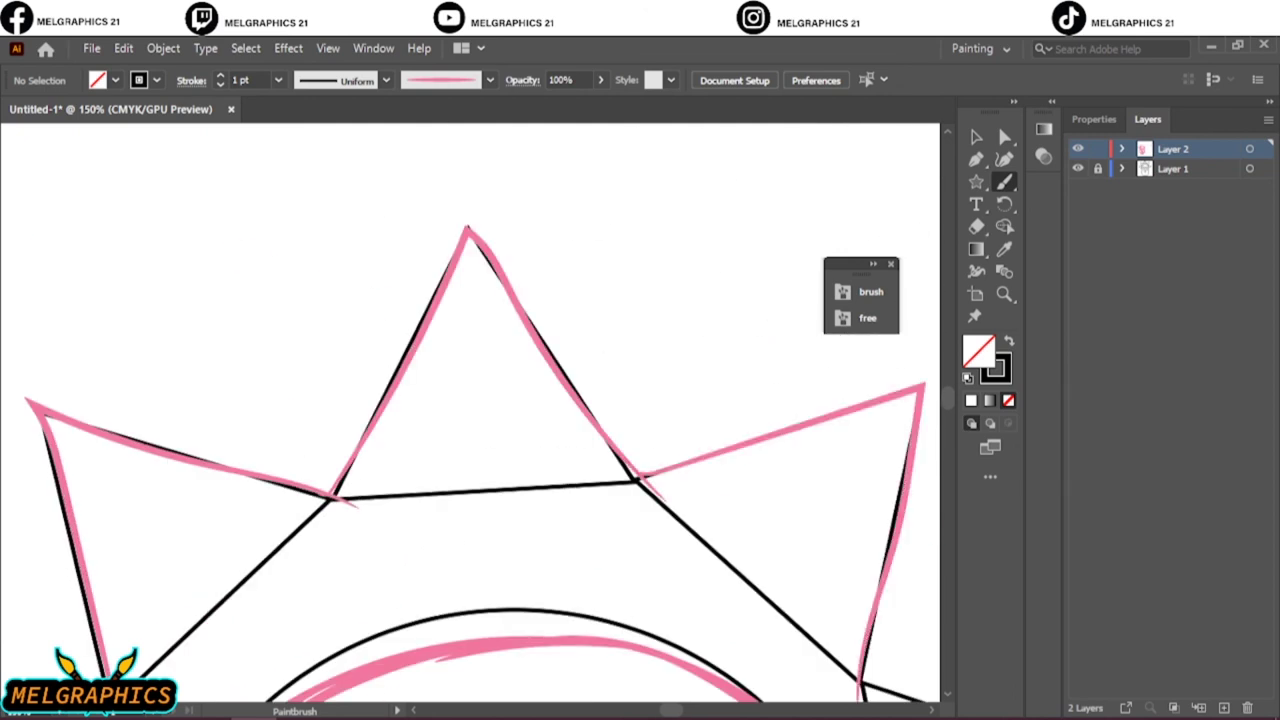
key(ctrl+0)
Trace the right-side hair spikes, including the lower right spike, in pink
scroll(470, 410, up, 2)
scroll(470, 410, right, 2)
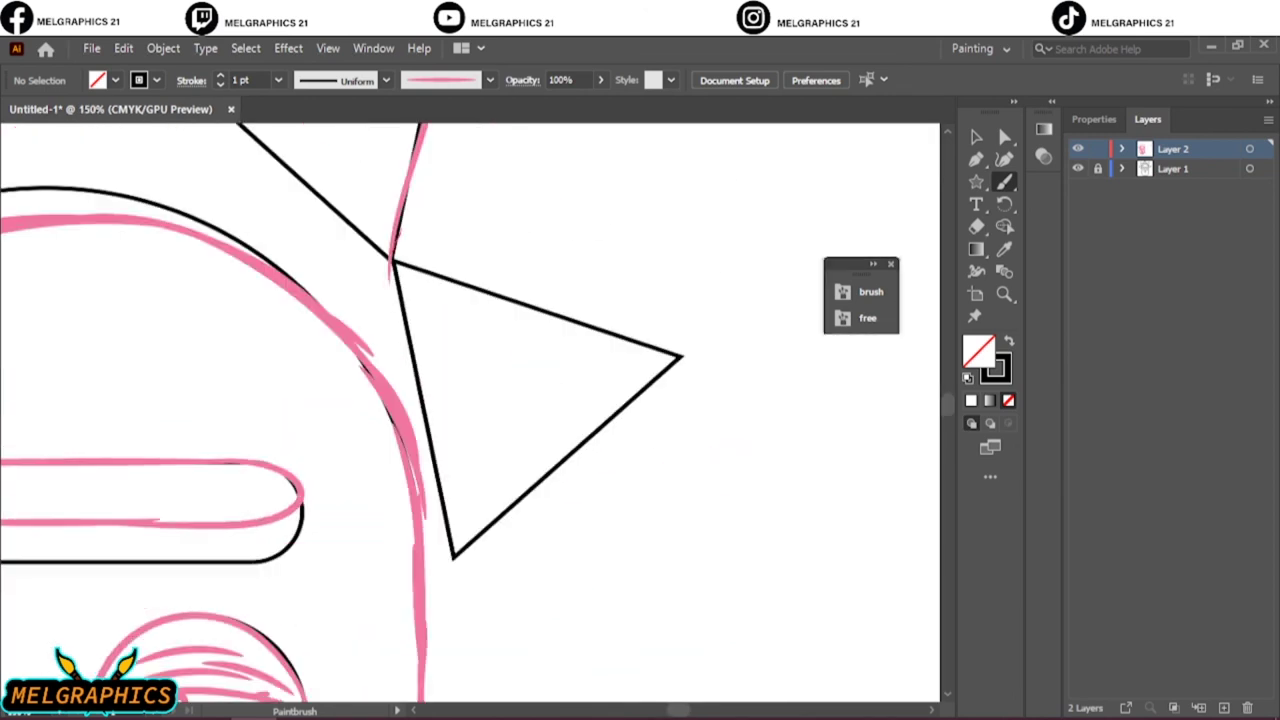
drag(581, 480, 560, 500)
drag(621, 416, 453, 556)
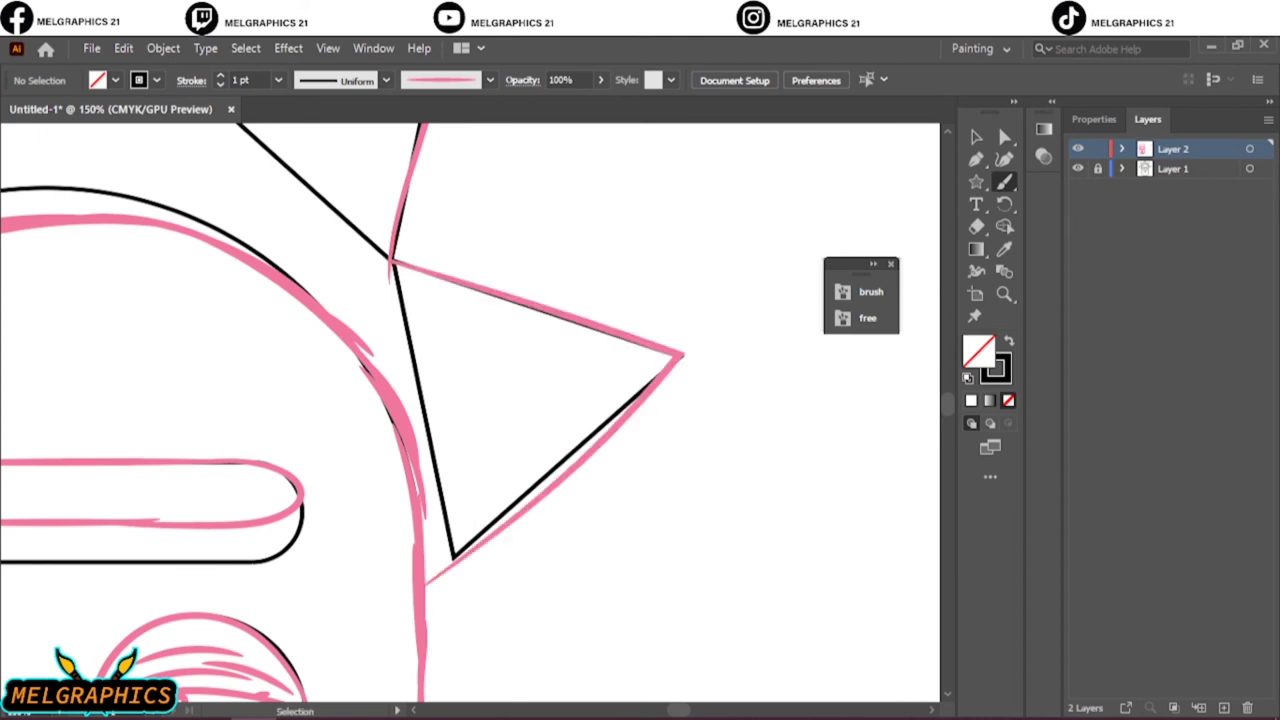
key(ctrl+0)
key(ctrl+minus)
key(ctrl+minus)
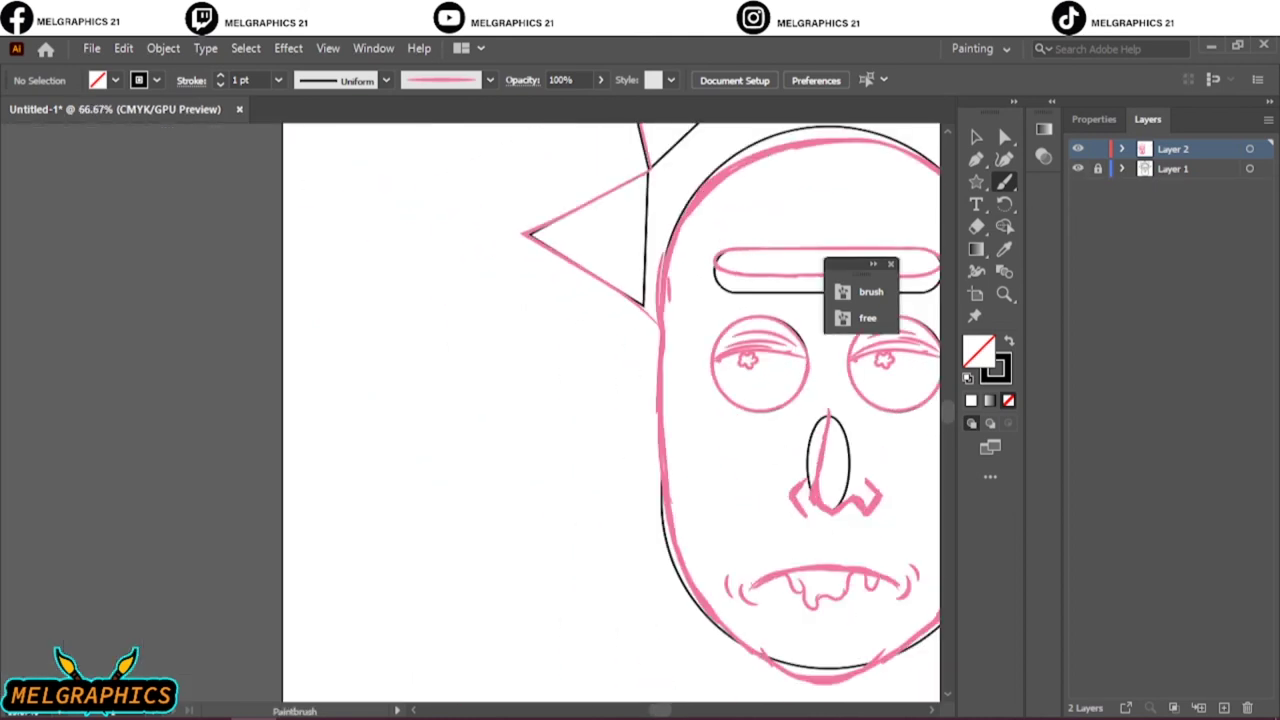
scroll(610, 410, right, 5)
key(ctrl+plus)
key(ctrl+plus)
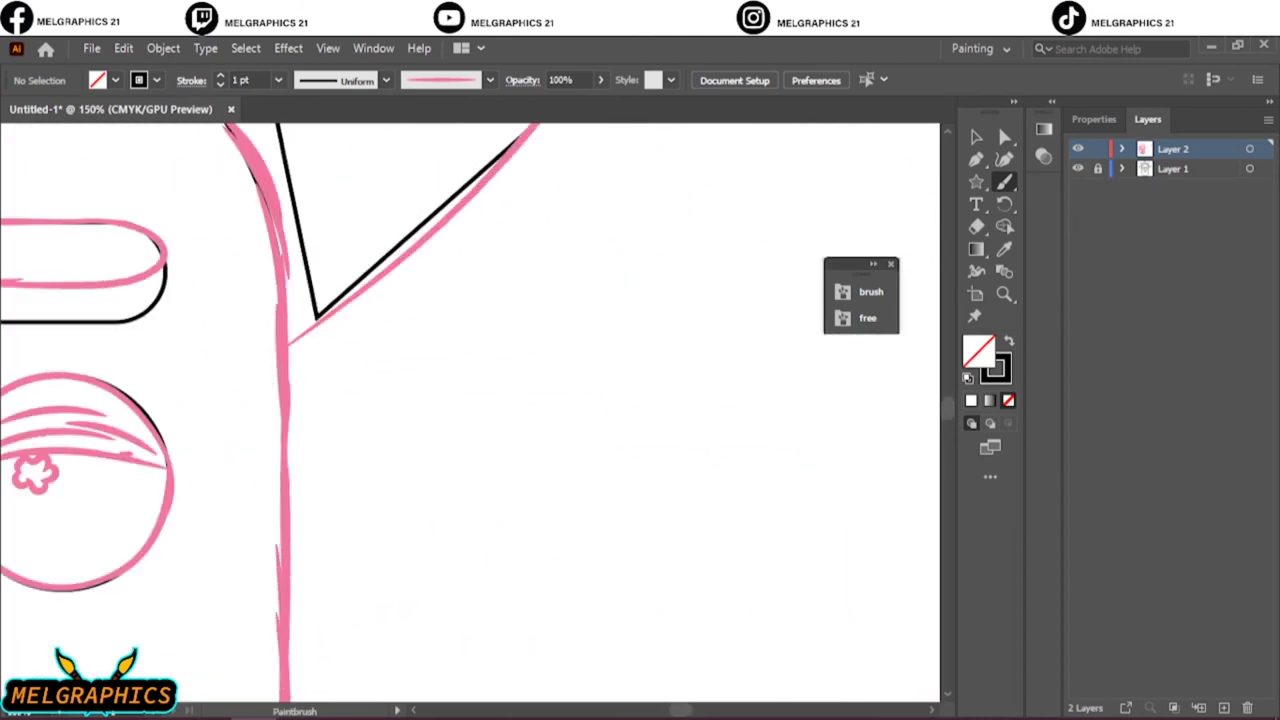
drag(290, 598, 290, 600)
key(ctrl+0)
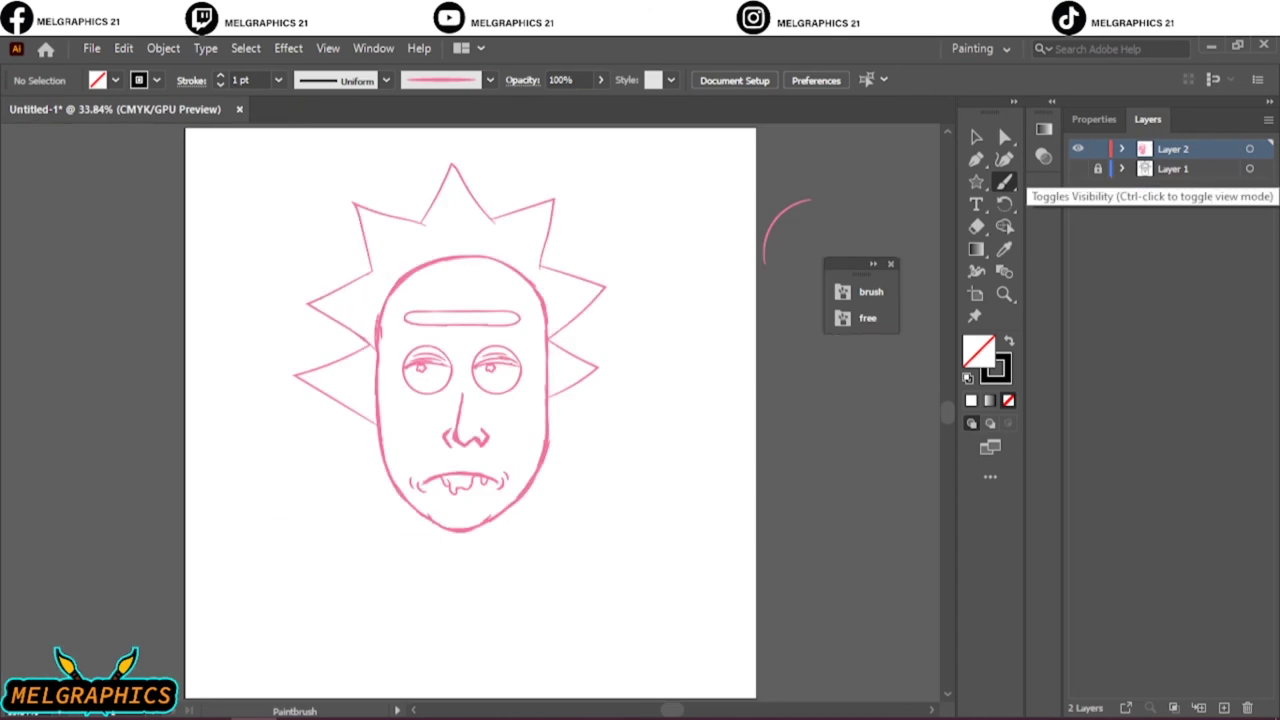
Reflect a copy of the lower left hair spike and move it to the head's right side
click(1078, 168)
click(976, 137)
click(362, 347)
key(ctrl+1)
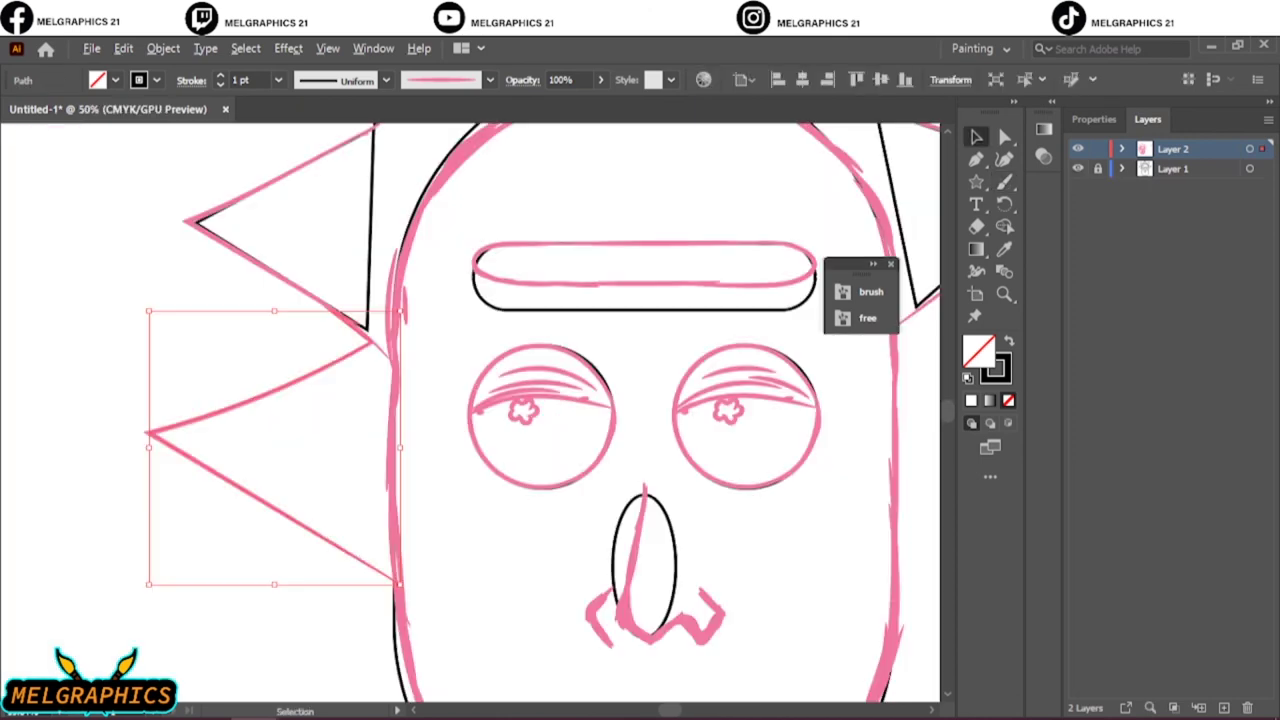
right_click(352, 430)
click(571, 486)
click(1070, 481)
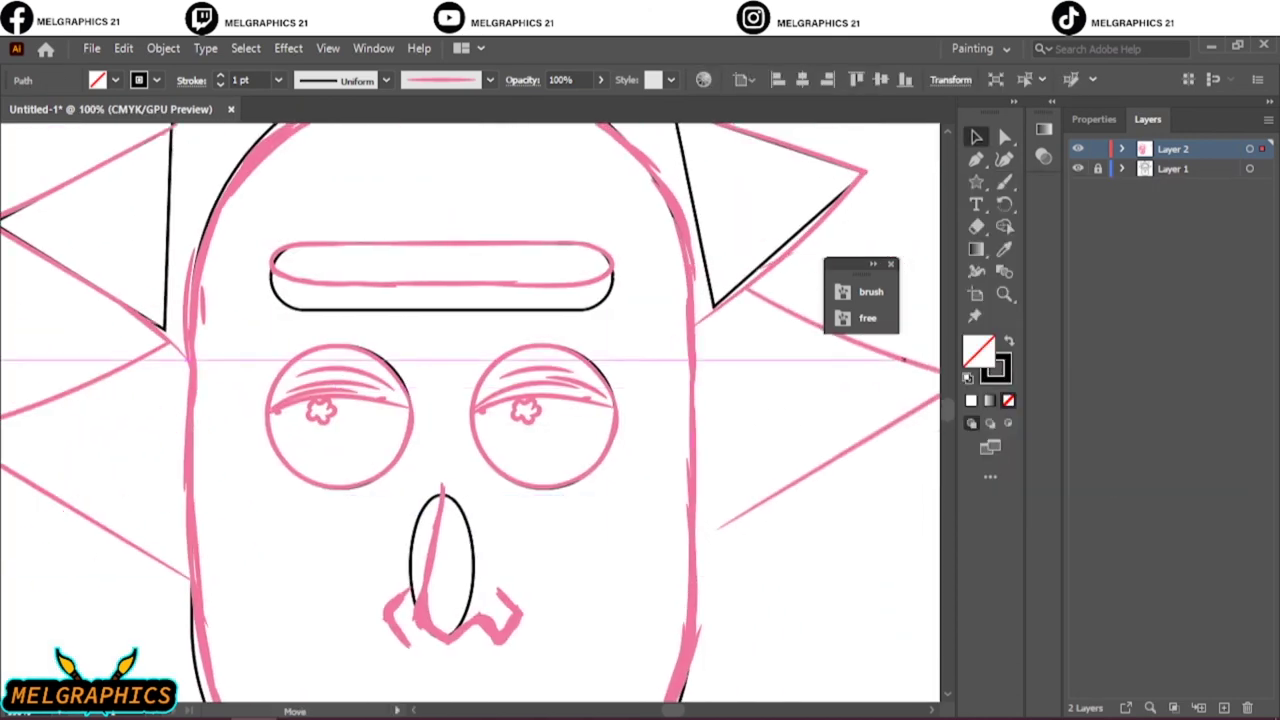
drag(300, 400, 730, 345)
key(ctrl+shift+a)
Hide Layer 1's black outlines and fit the whole artboard in view
click(1078, 168)
key(ctrl+0)
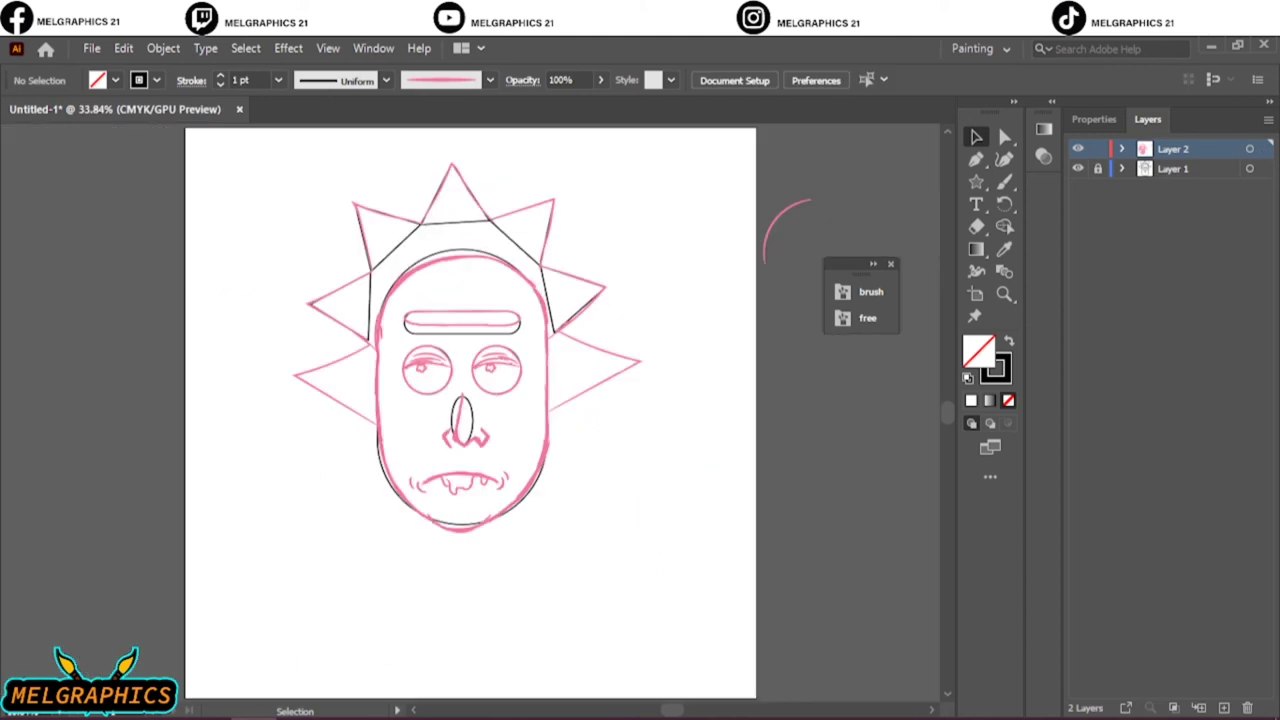
scroll(460, 480, up, 5)
scroll(470, 400, down, 3)
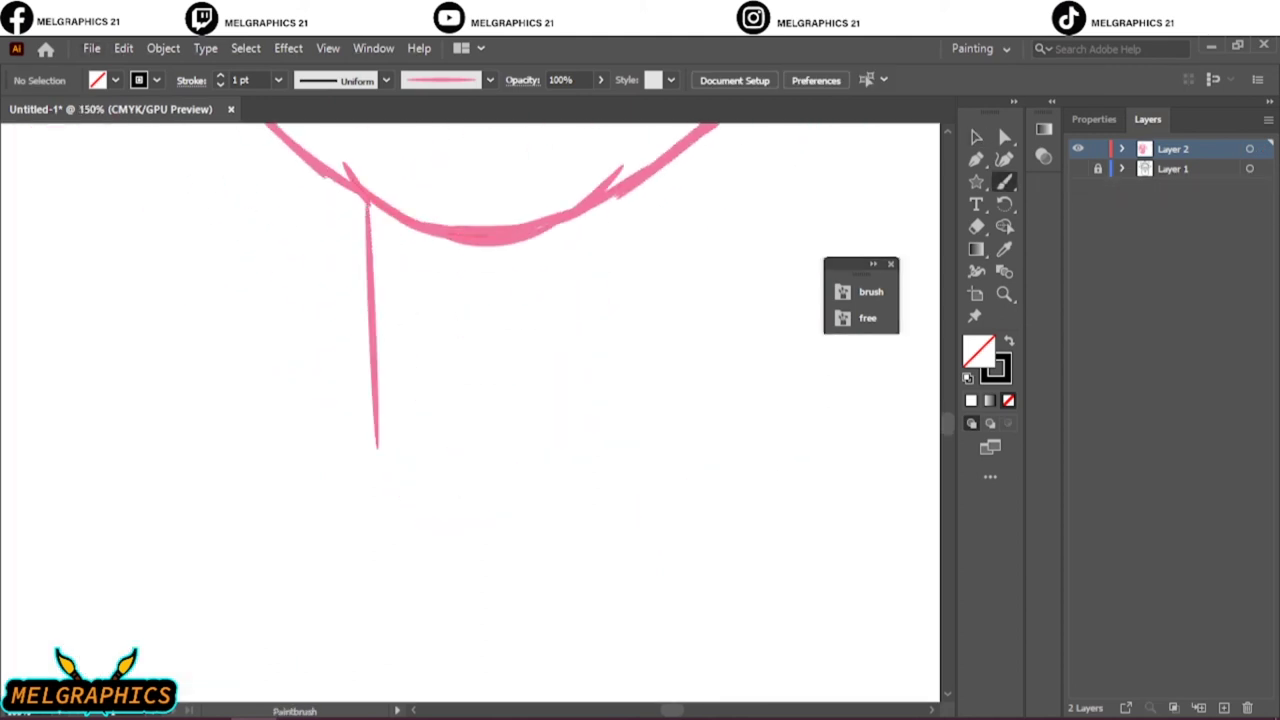
Move the thin vertical stroke down along the face's right edge
key(ctrl+0)
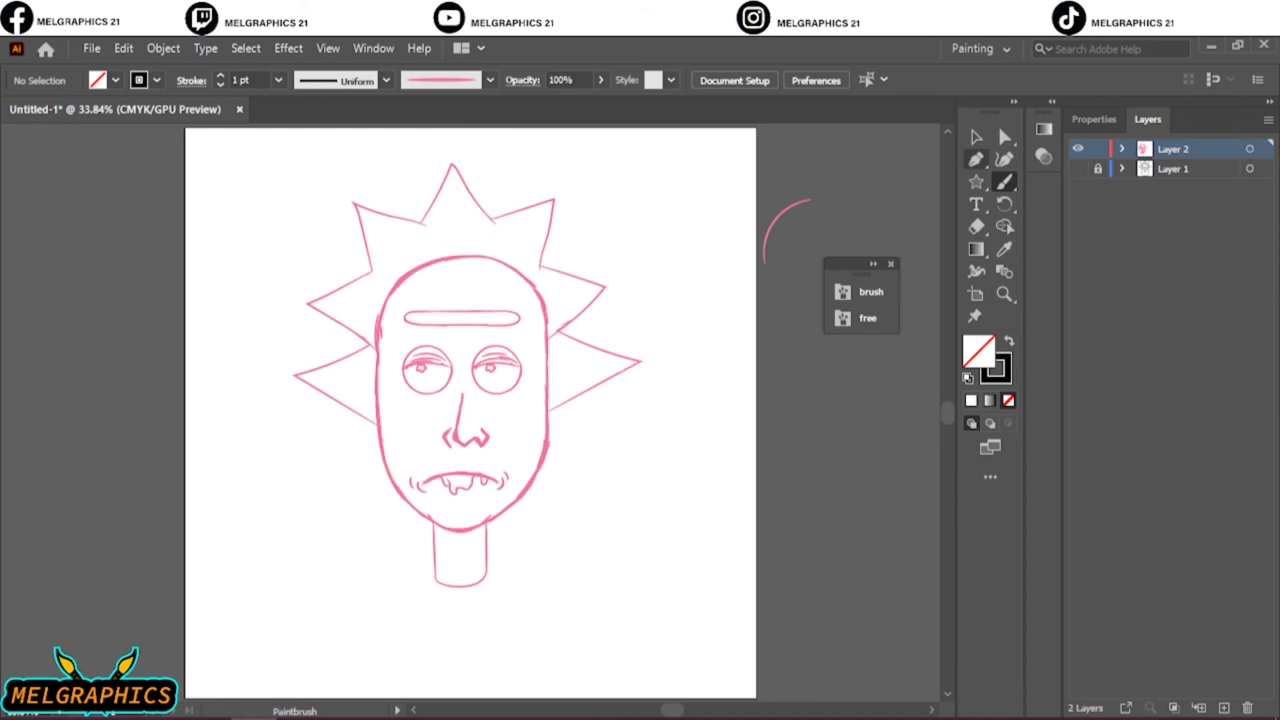
key(ctrl+a)
key(ctrl+shift+a)
click(545, 450)
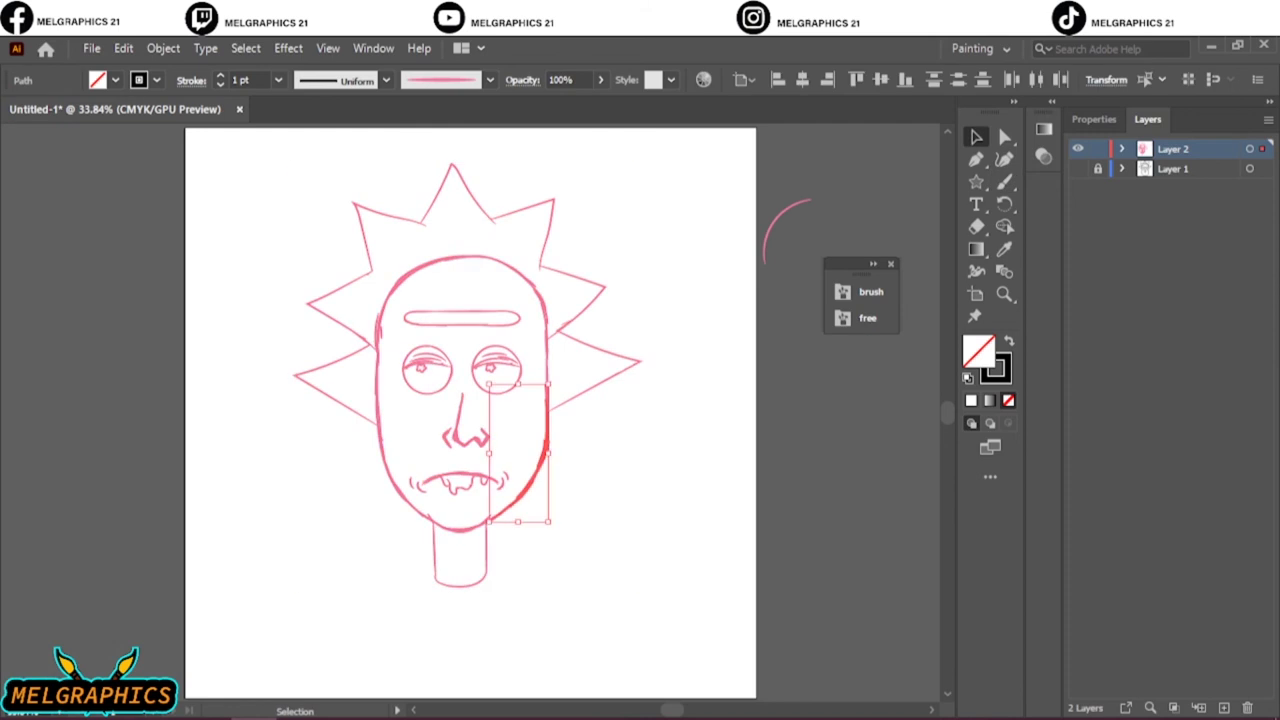
key(ctrl+shift+a)
scroll(600, 350, up, 5)
drag(528, 390, 505, 390)
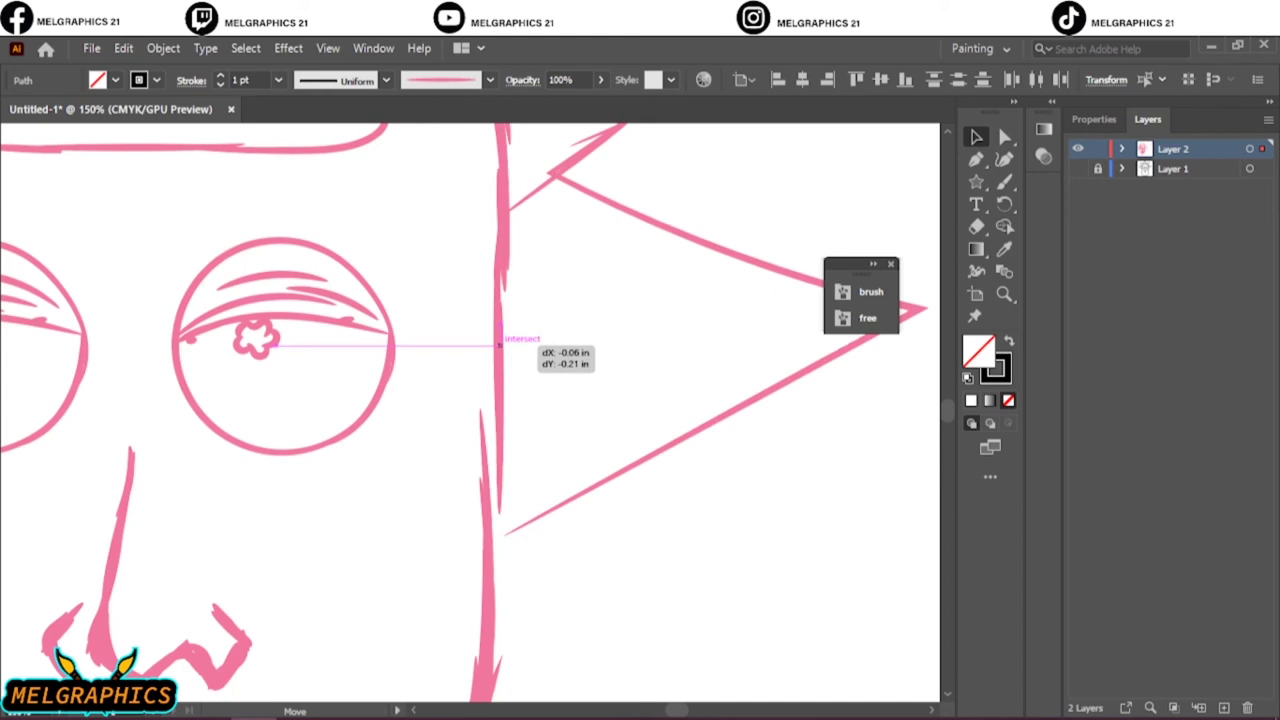
mouse_move(500, 240)
mouse_down()
mouse_move(484, 410)
mouse_move(509, 412)
mouse_up()
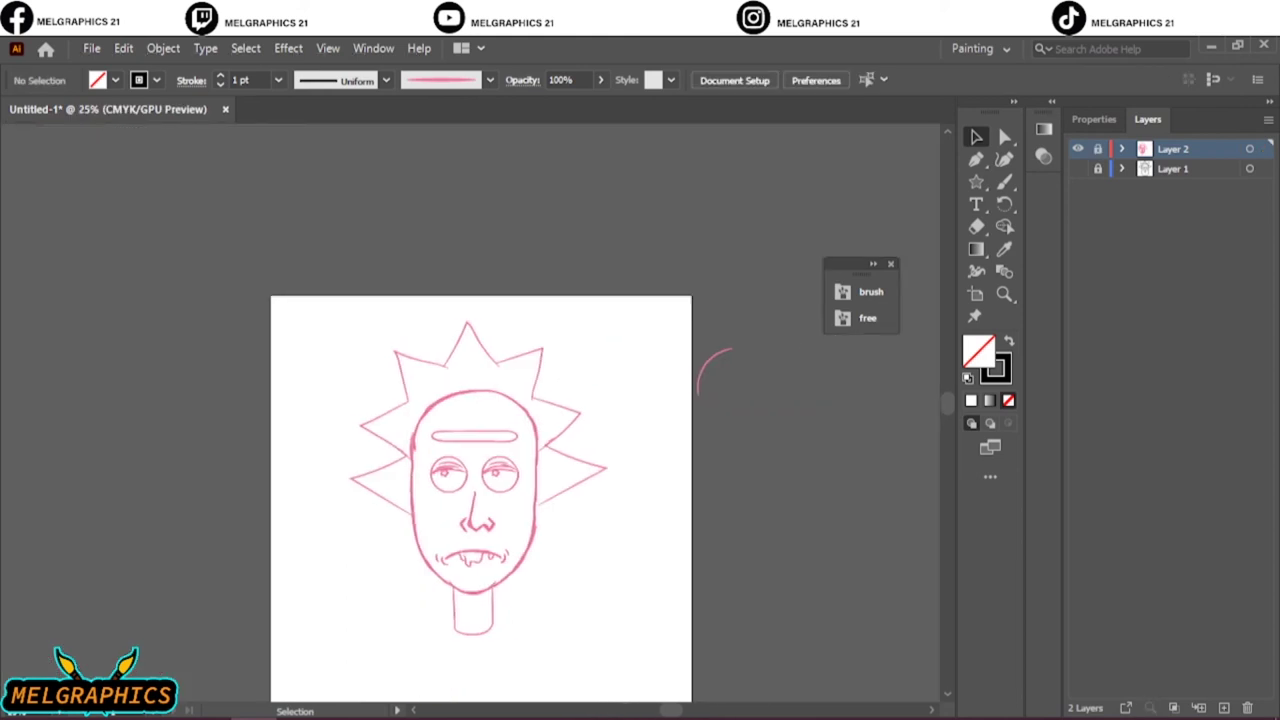
Pick a black Paintbrush and ink the nose over the pink sketch
click(843, 291)
key(b)
drag(778, 228, 792, 300)
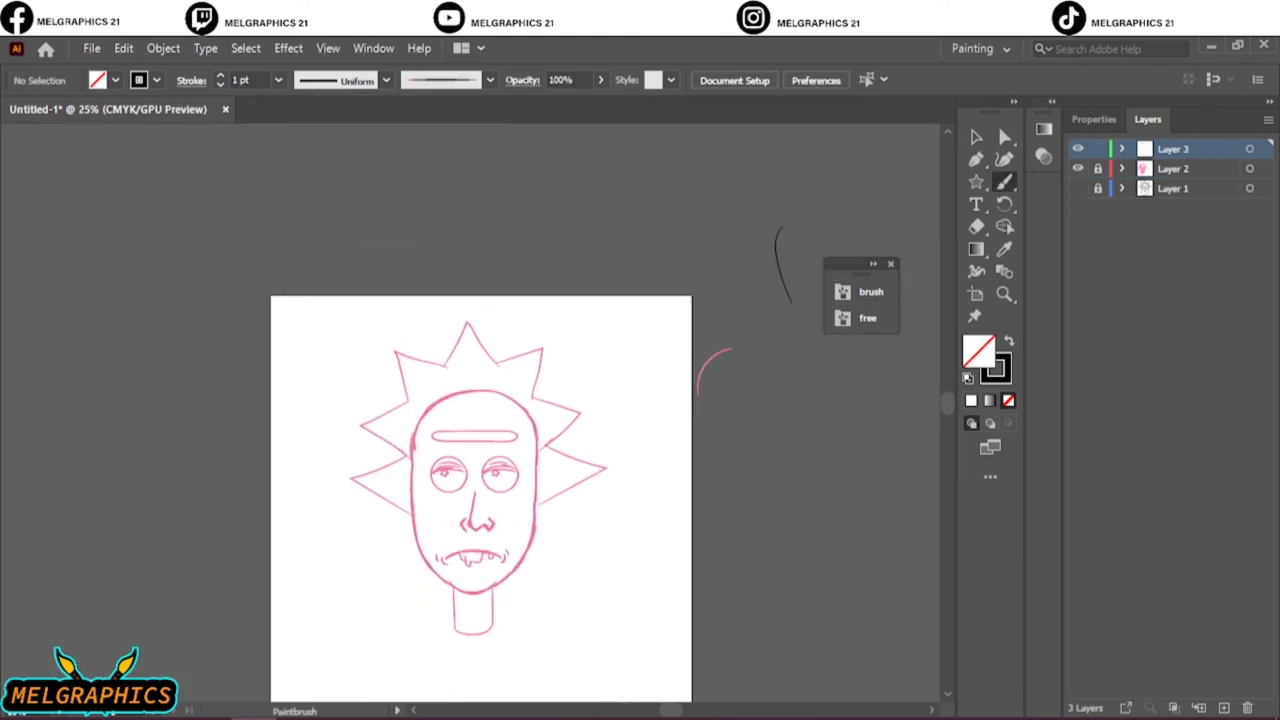
scroll(480, 512, up, 5)
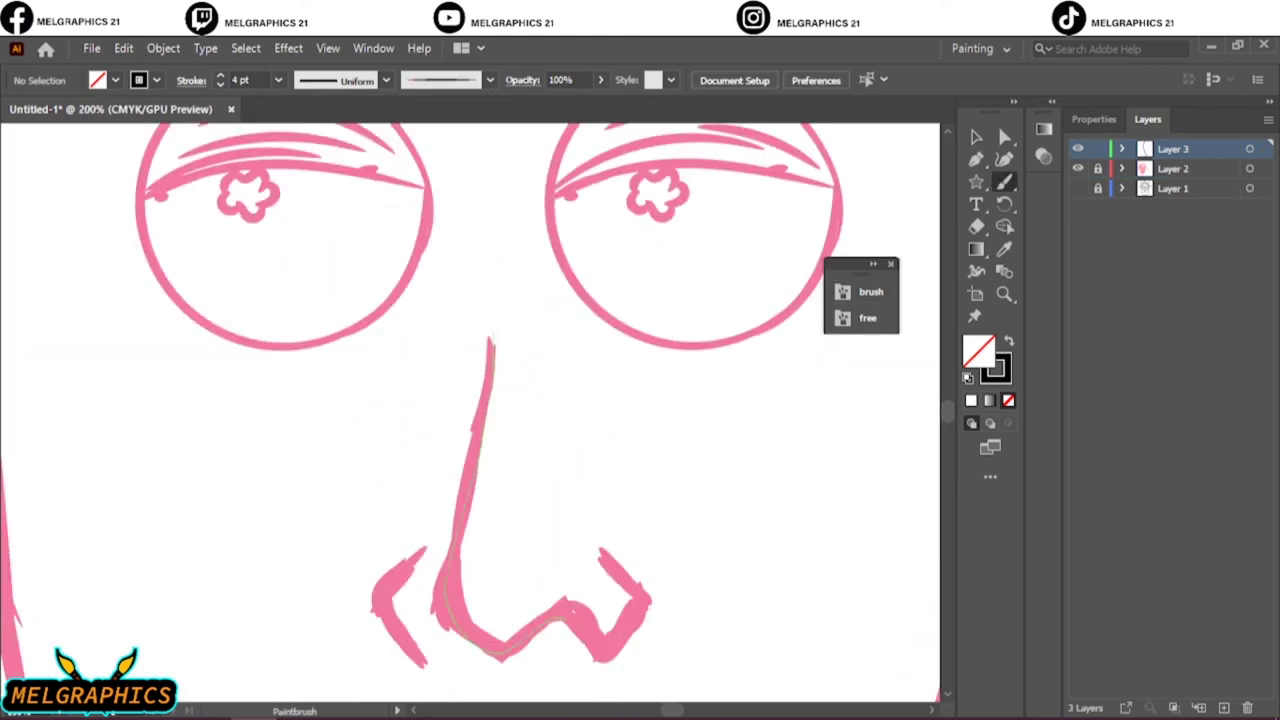
drag(600, 645, 640, 575)
drag(425, 555, 420, 655)
scroll(470, 500, down, 5)
click(1078, 168)
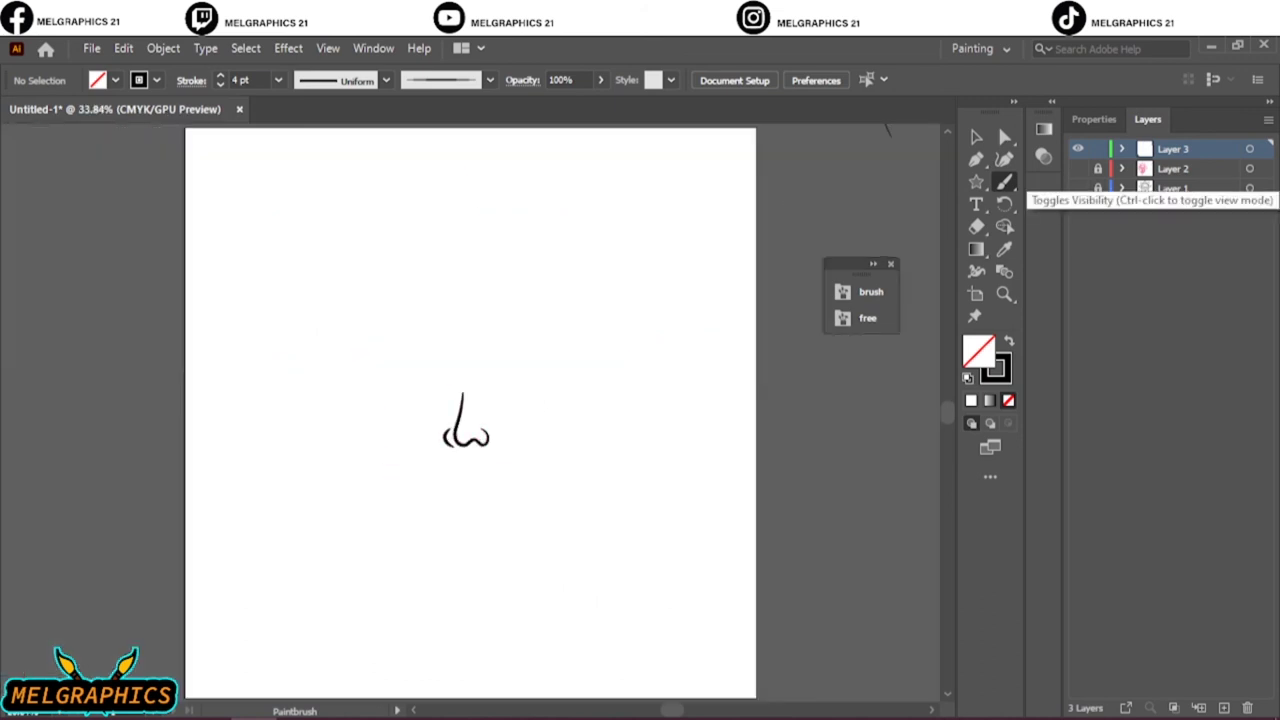
click(1078, 168)
scroll(537, 493, up, 5)
Ink the upper lip, tongue, and inner and outer cheek arcs on both sides in black
drag(268, 474, 706, 478)
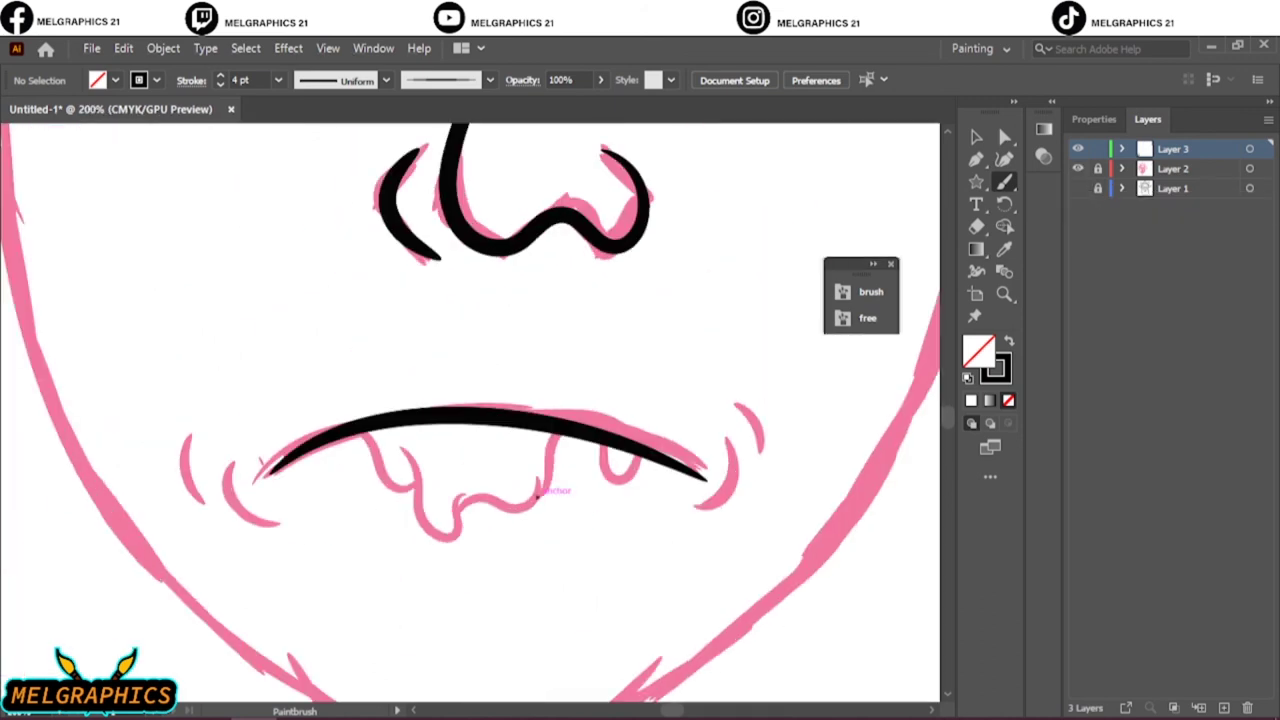
mouse_move(355, 432)
mouse_down()
mouse_move(425, 505)
mouse_move(500, 505)
mouse_move(605, 450)
mouse_up()
key(v)
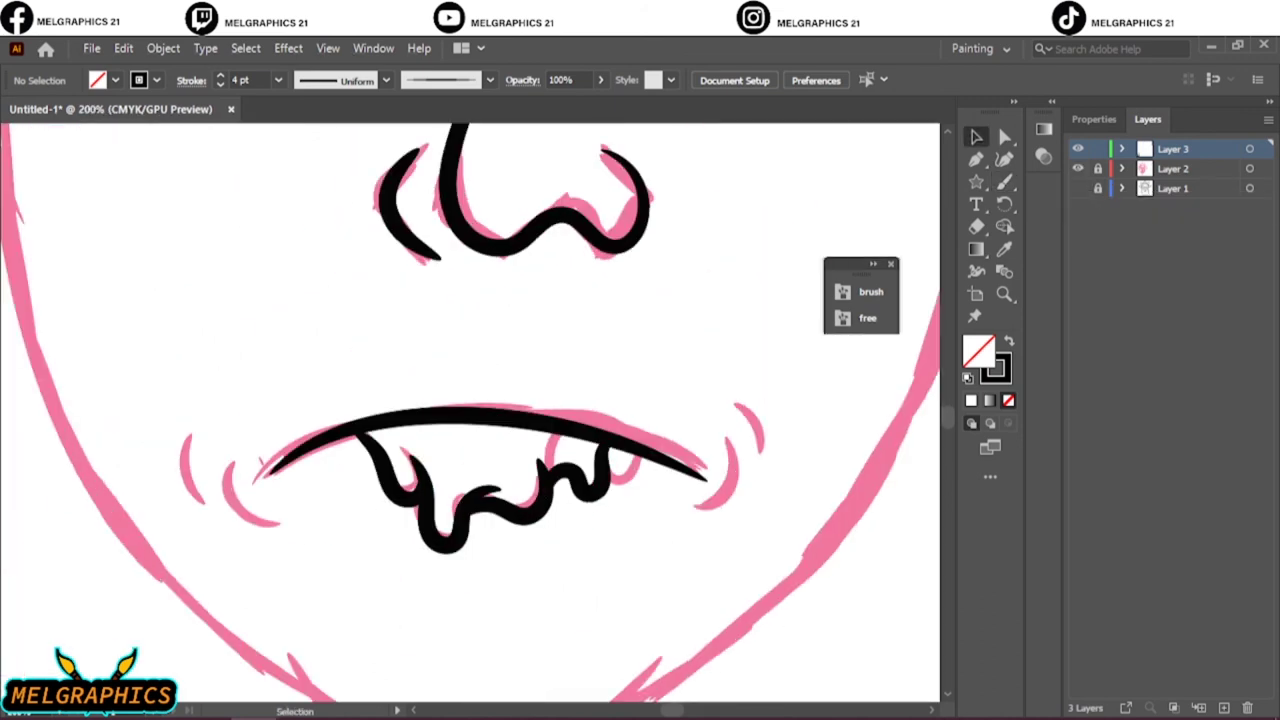
click(555, 491)
key(b)
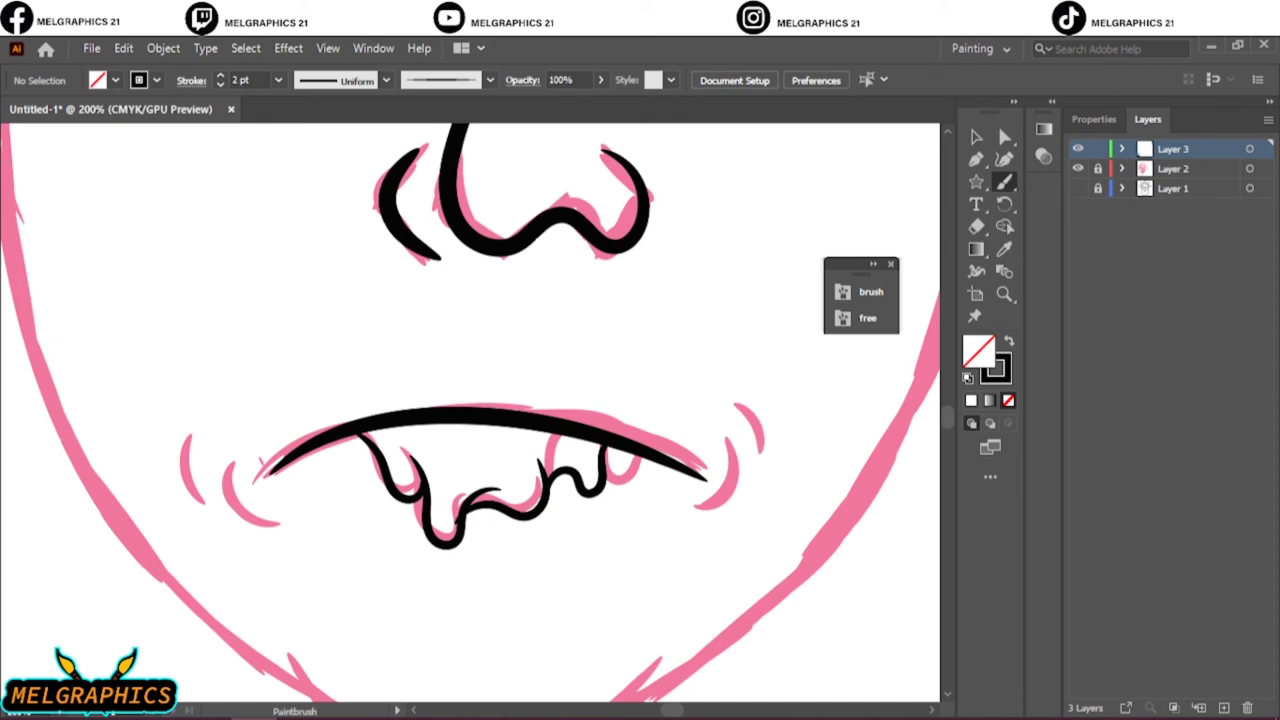
drag(745, 432, 692, 514)
drag(716, 377, 748, 422)
drag(240, 442, 268, 527)
drag(198, 427, 192, 495)
Ink the left eye's circle, eyelid, flower pupil and three brow lines in black
scroll(470, 400, down, 5)
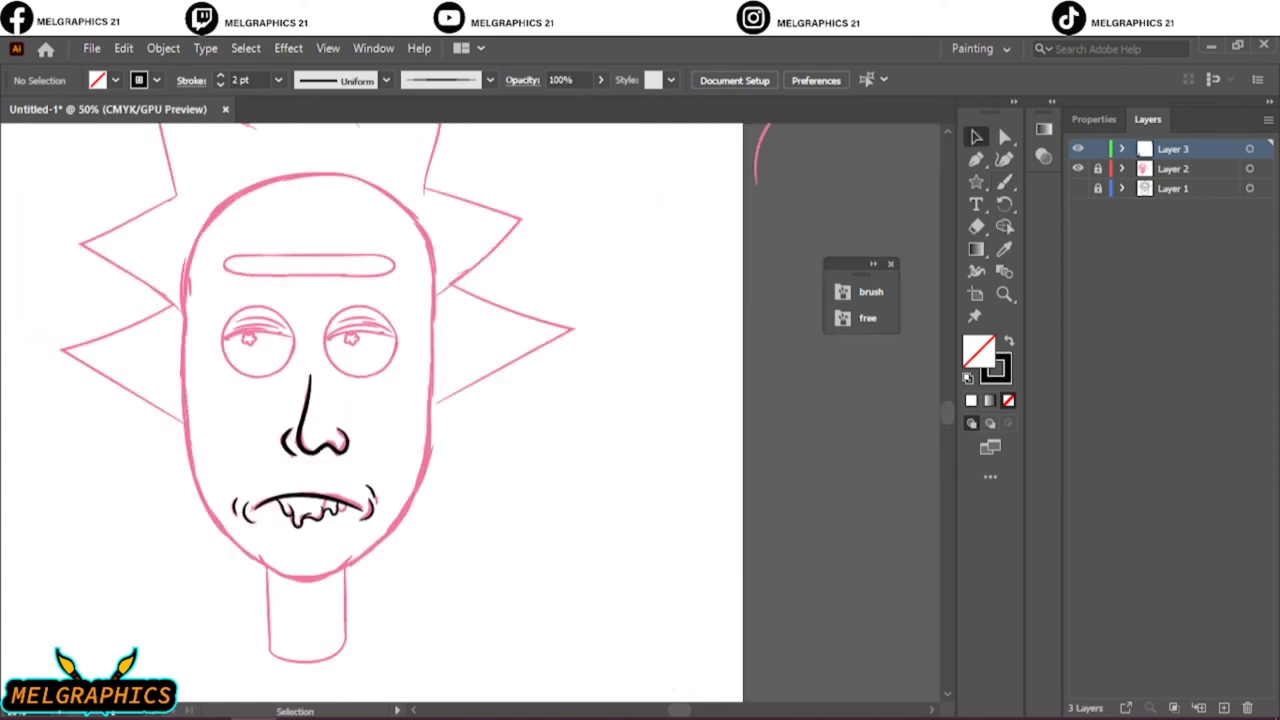
scroll(330, 300, up, 6)
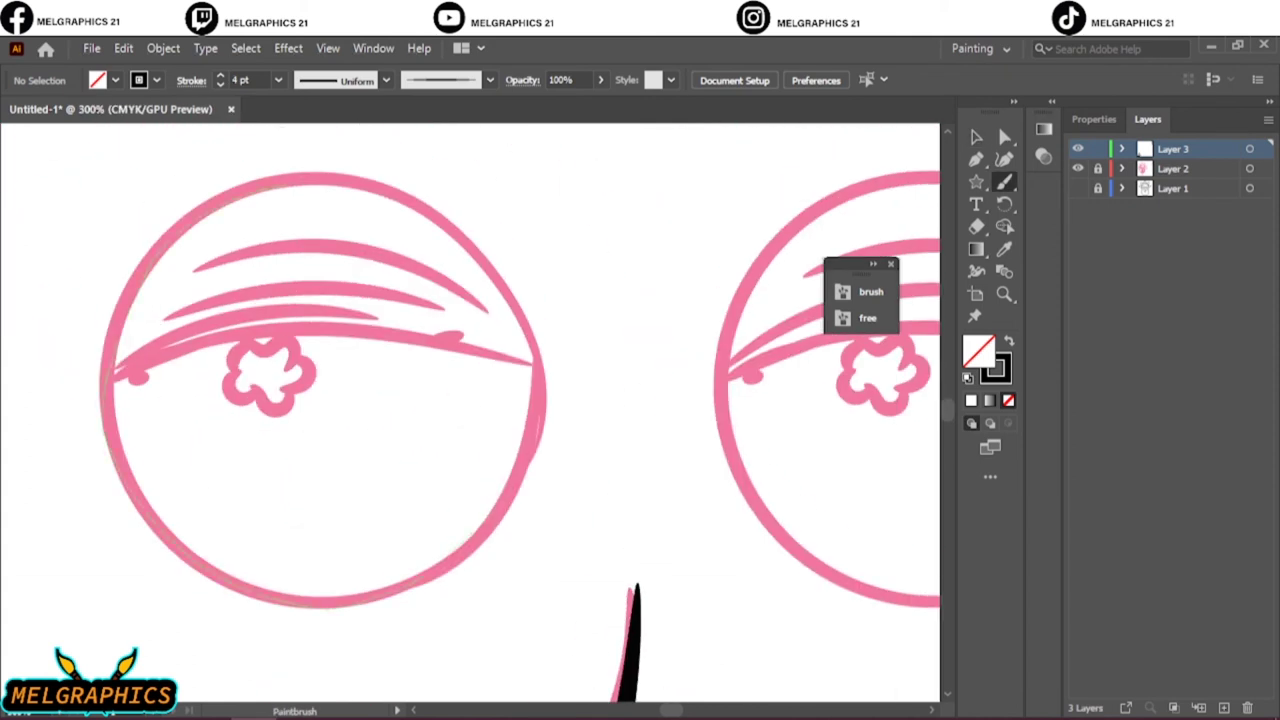
drag(300, 178, 320, 180)
drag(520, 378, 530, 382)
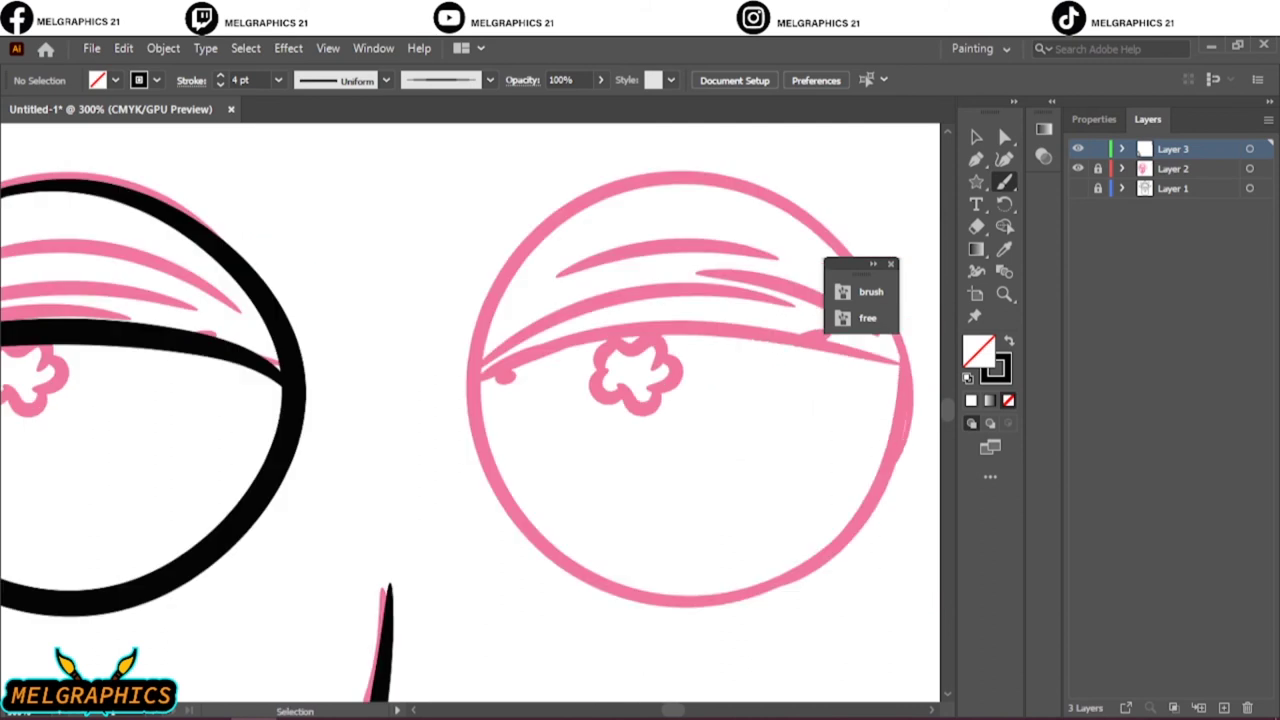
scroll(390, 310, up, 2)
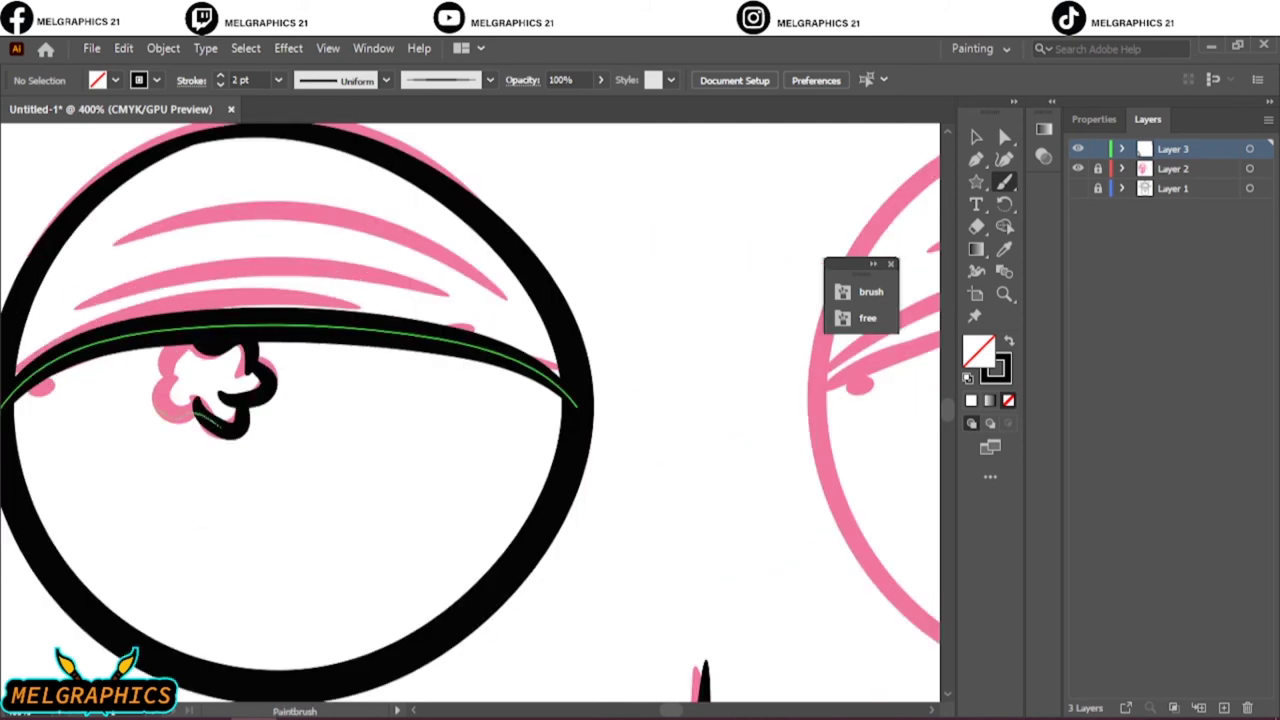
drag(195, 412, 165, 352)
drag(300, 322, 577, 407)
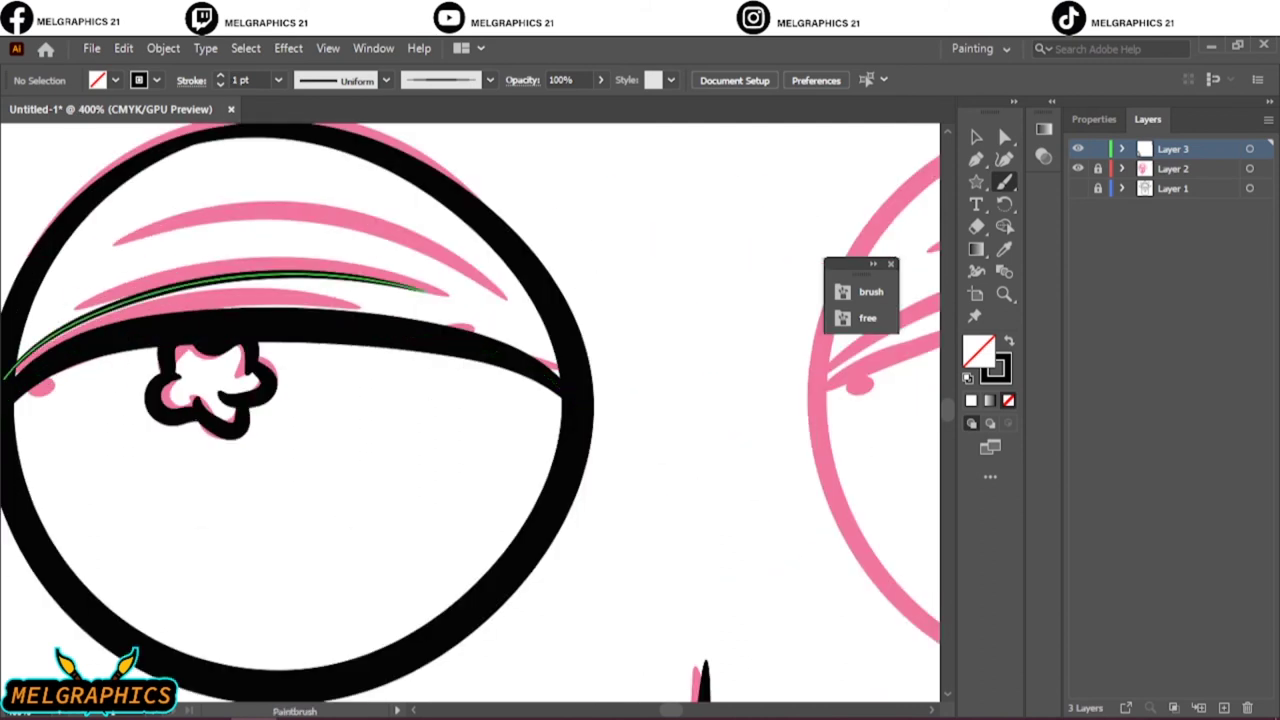
drag(52, 311, 428, 287)
drag(242, 222, 510, 294)
Alt-drag a copy of the left eye linework onto the right eye and check it
key(v)
key(ctrl+minus)
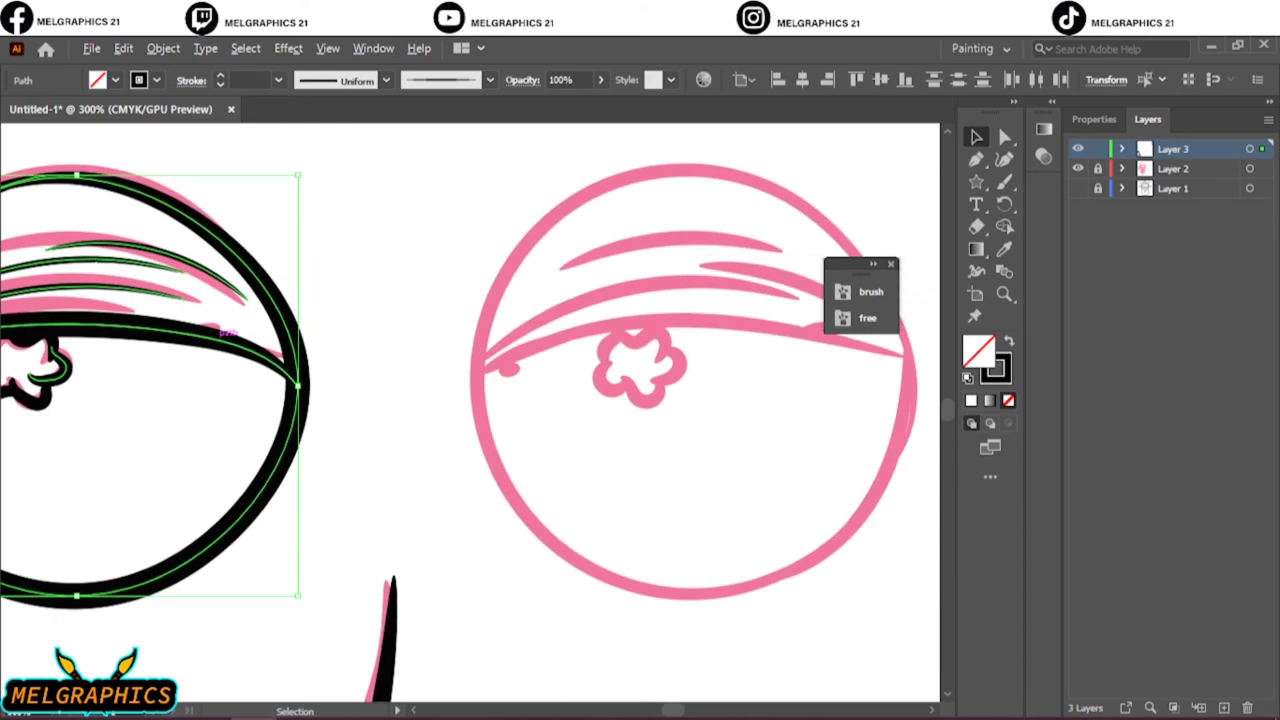
drag(214, 330, 680, 328)
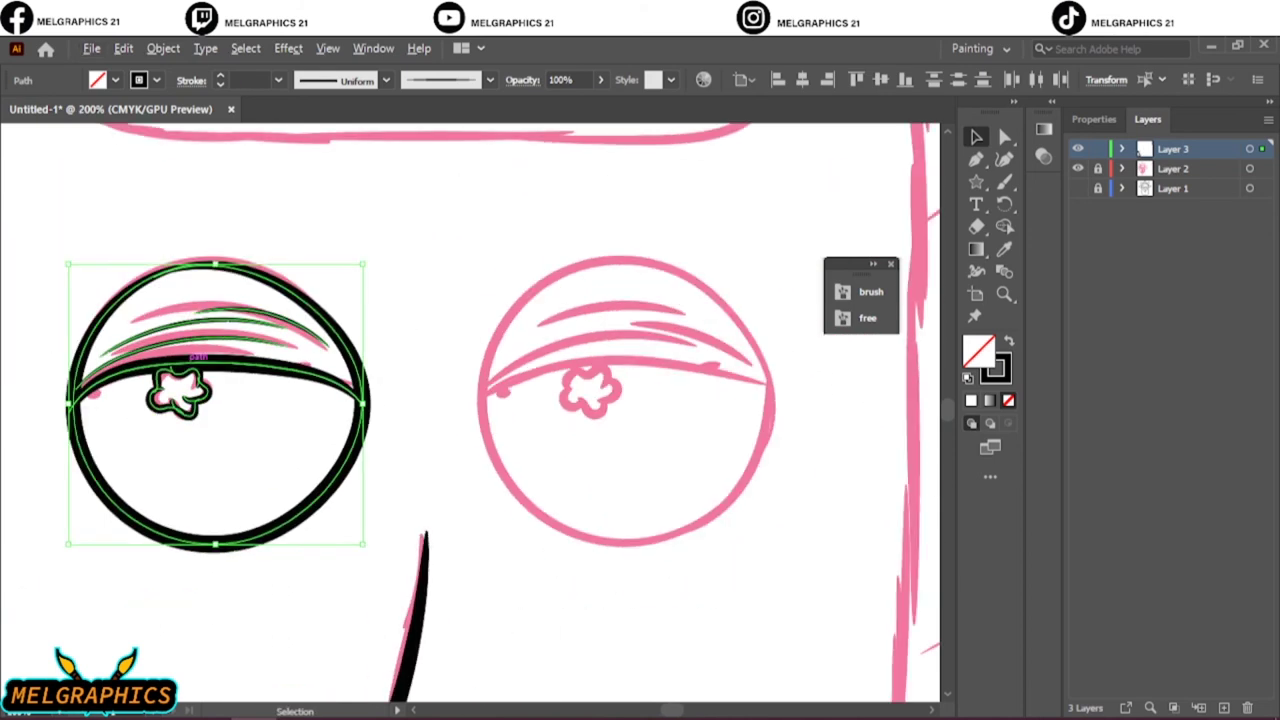
key(ctrl+0)
key(ctrl+shift+a)
click(1077, 168)
click(1077, 168)
scroll(461, 318, up, 5)
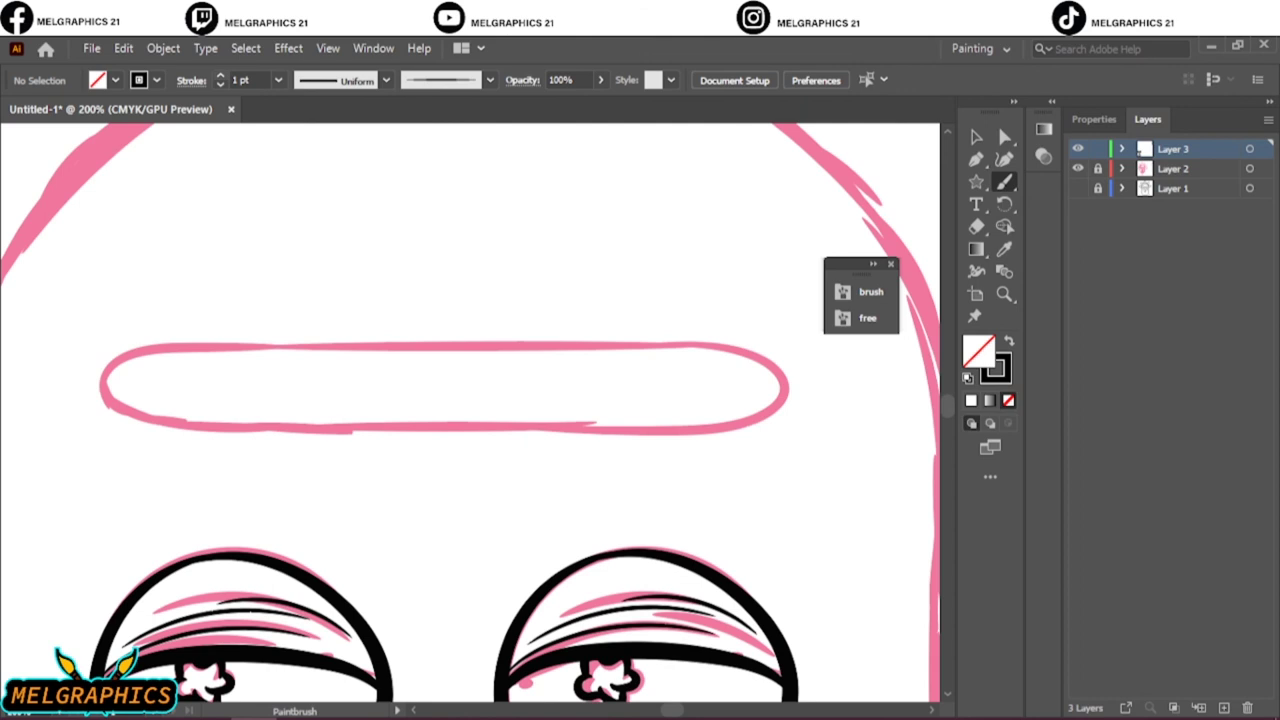
Paint a 4 pt black S-curve over the brow oval and close it into a wavy shape
drag(400, 440, 665, 372)
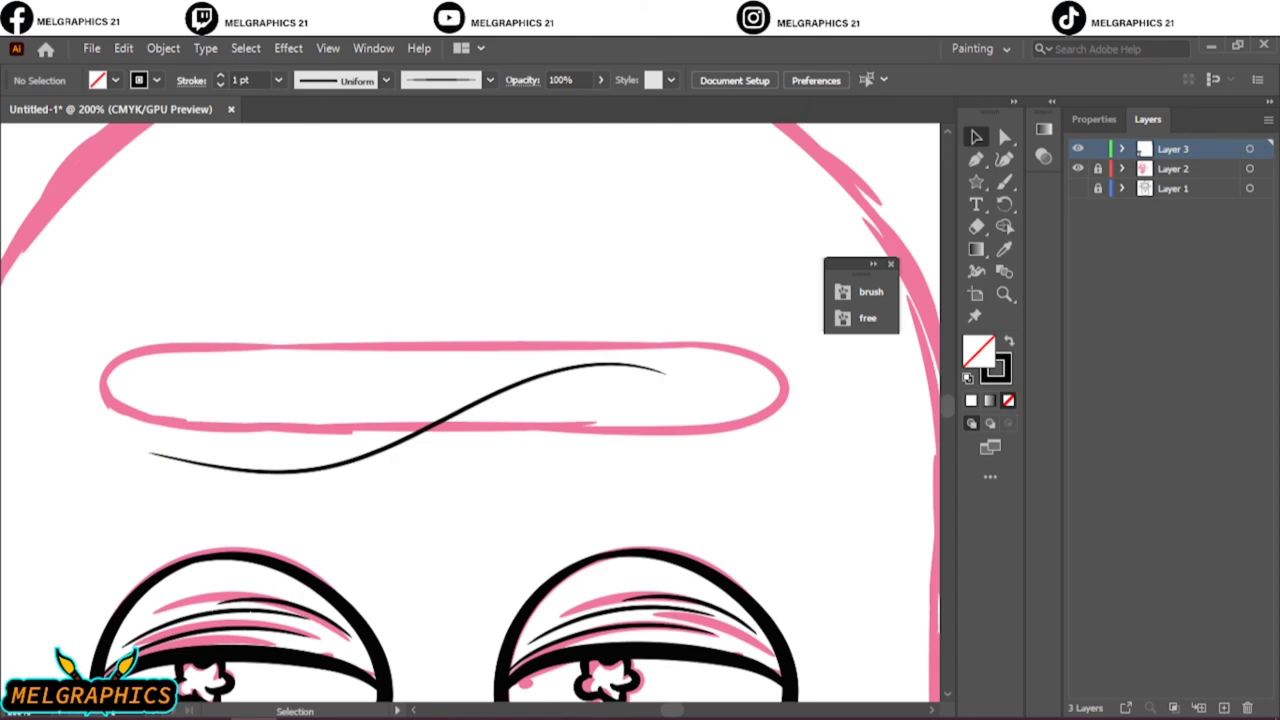
key(ctrl+a)
click(220, 76)
key(ctrl+shift+a)
key(b)
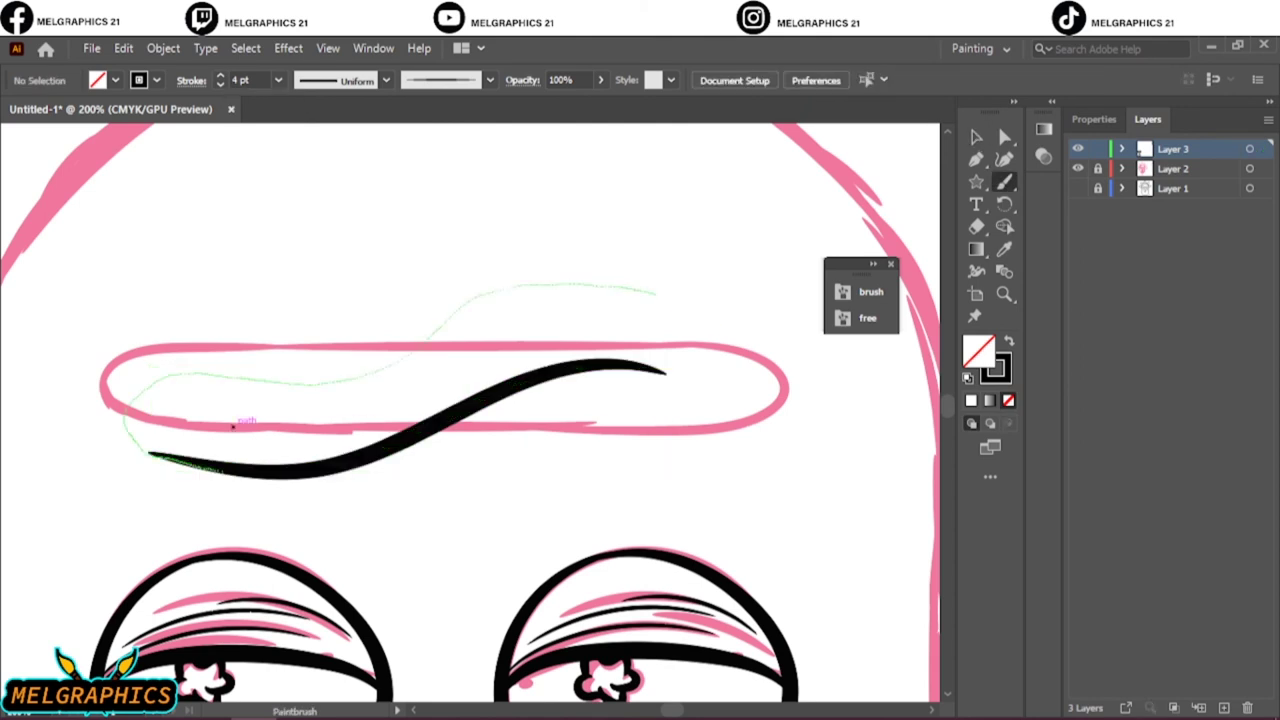
drag(655, 292, 580, 362)
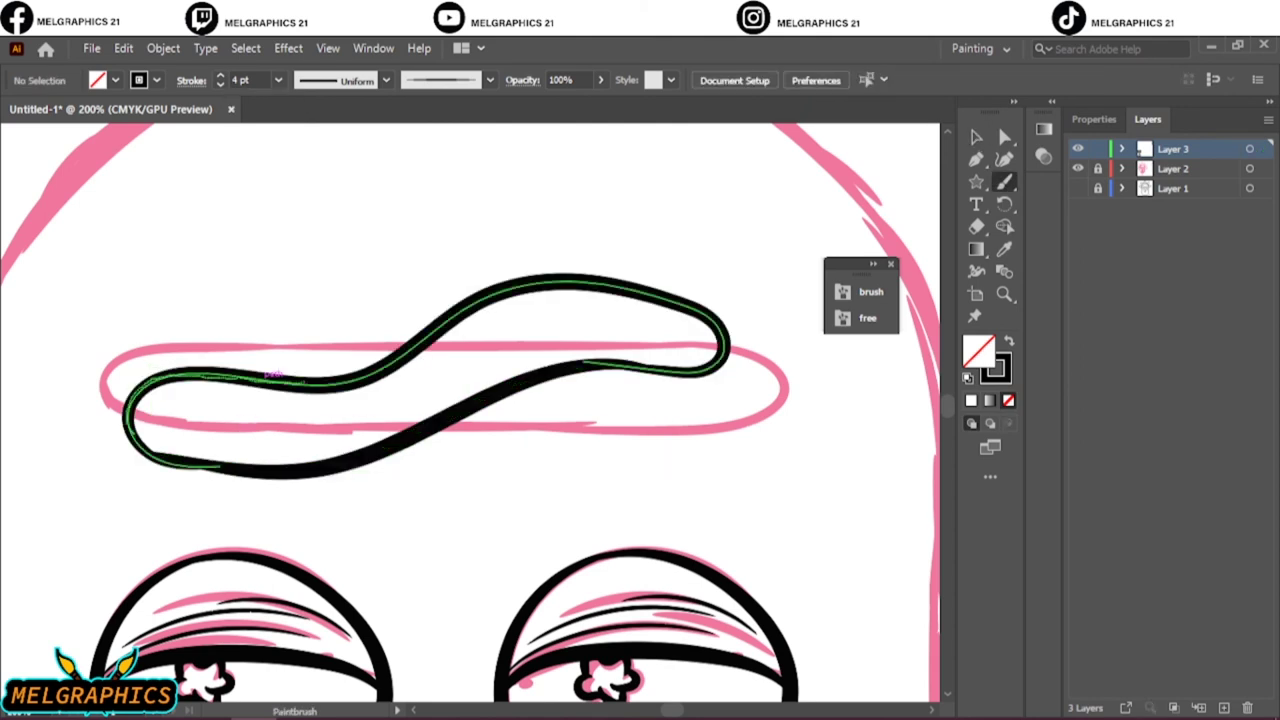
Stretch the brow shape wider to the right and add a thin line along its edge
key(ctrl+0)
key(ctrl+1)
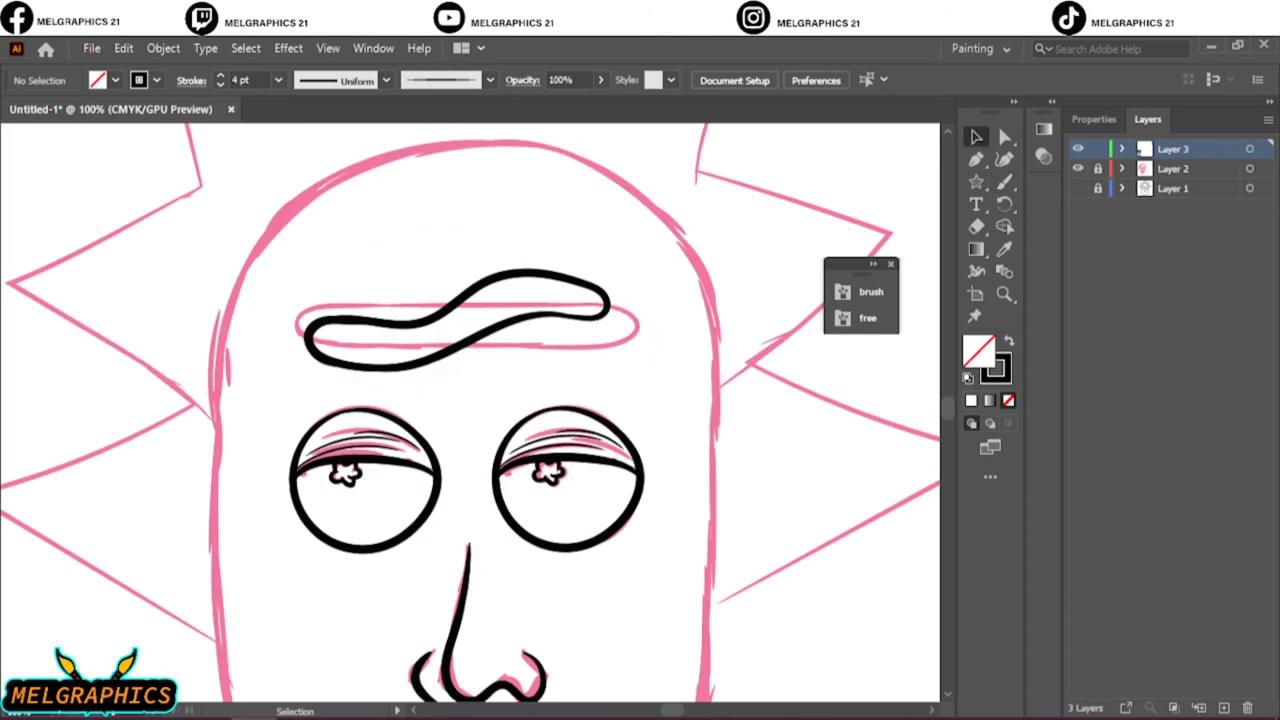
click(450, 330)
drag(608, 320, 638, 320)
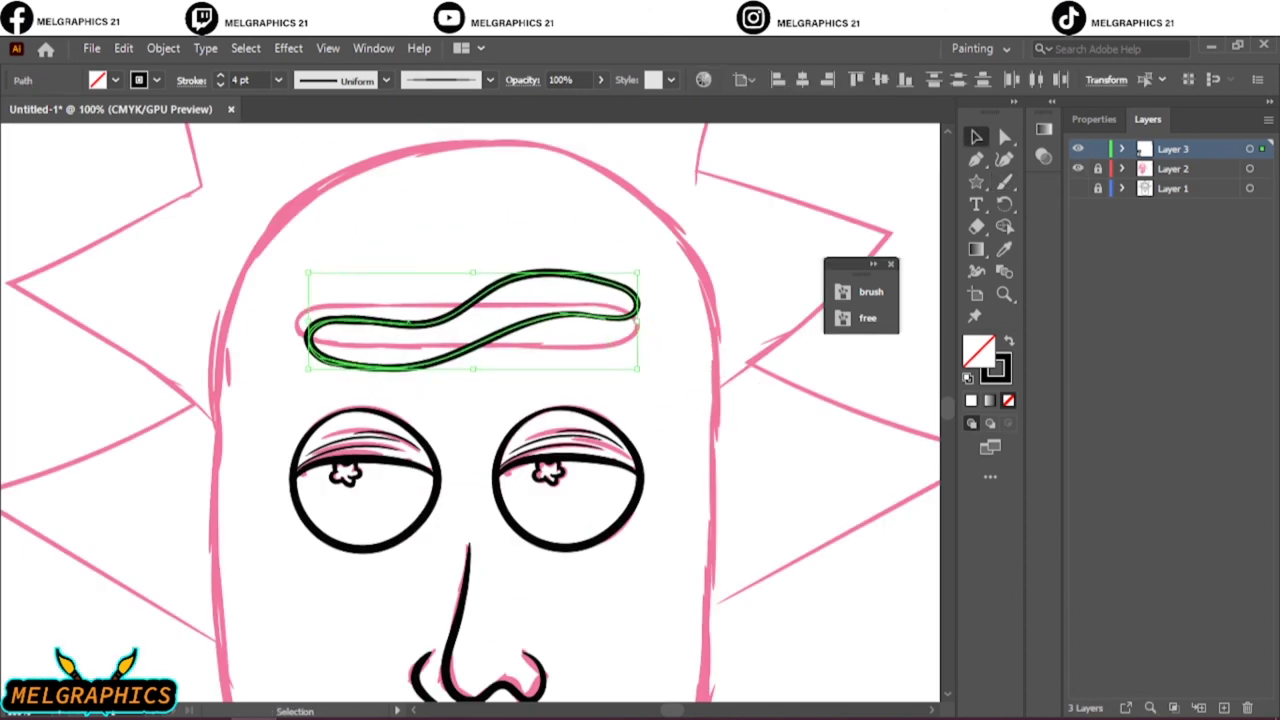
key(ctrl+shift+a)
key(b)
scroll(470, 400, up, 3)
drag(320, 478, 606, 432)
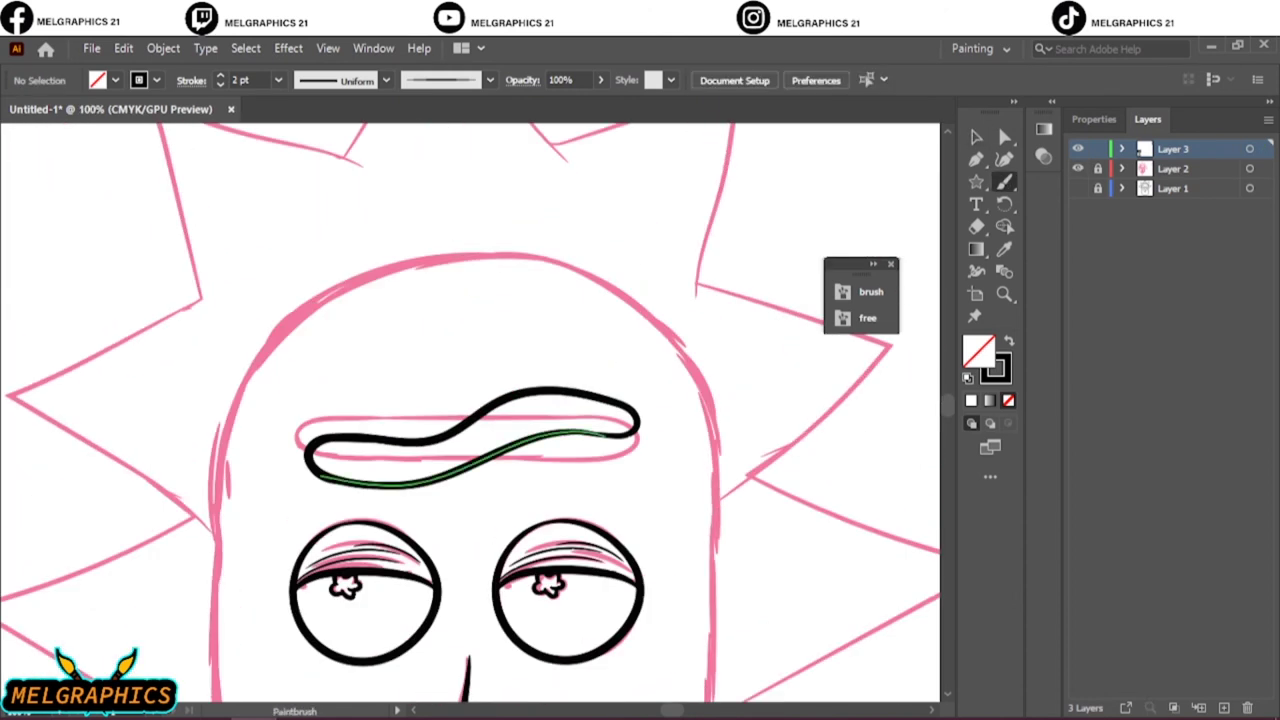
key(ctrl+0)
Ink the chin curve and the left jaw line in thick black
click(1078, 168)
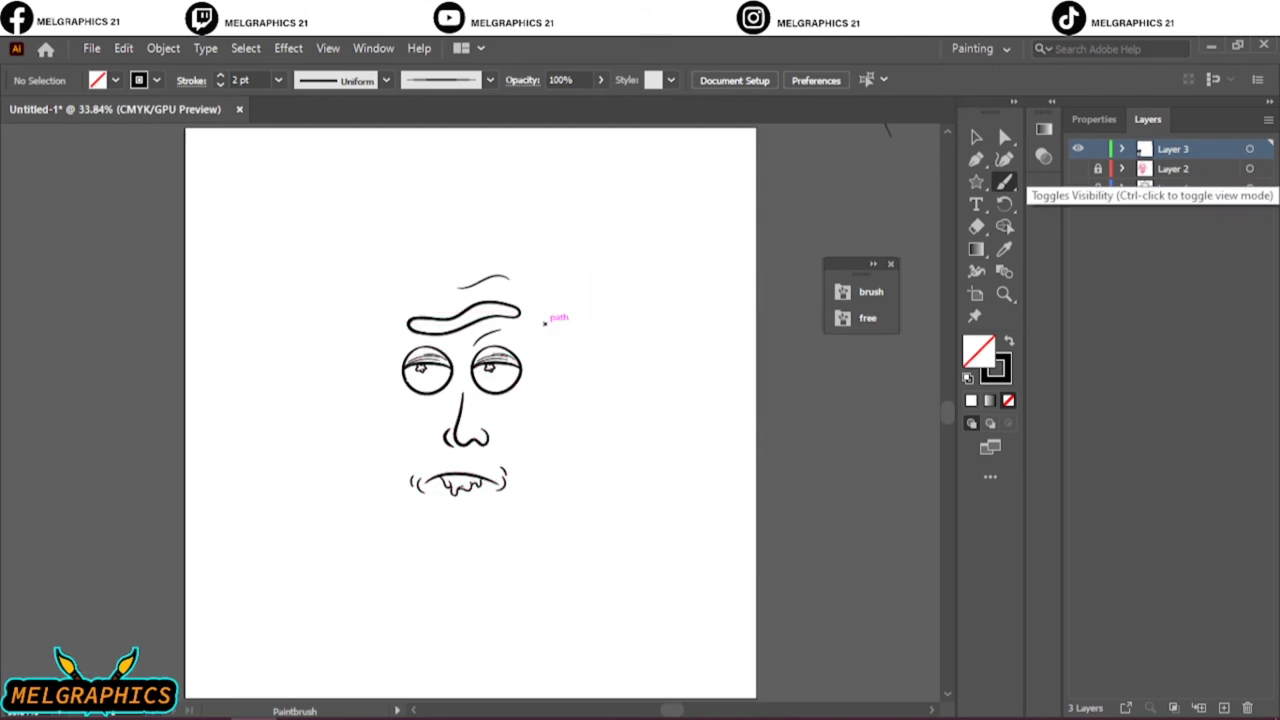
click(1078, 168)
scroll(454, 536, up, 4)
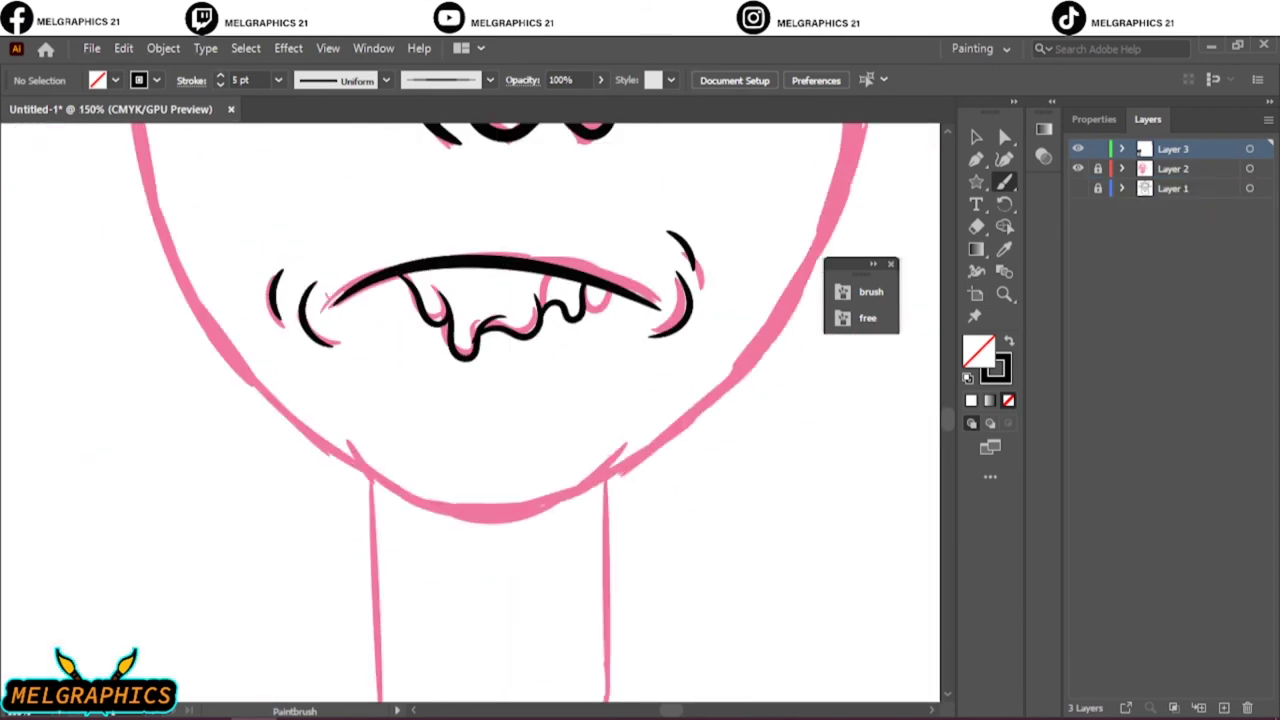
drag(345, 440, 614, 445)
key(ctrl+z)
drag(470, 400, 655, 488)
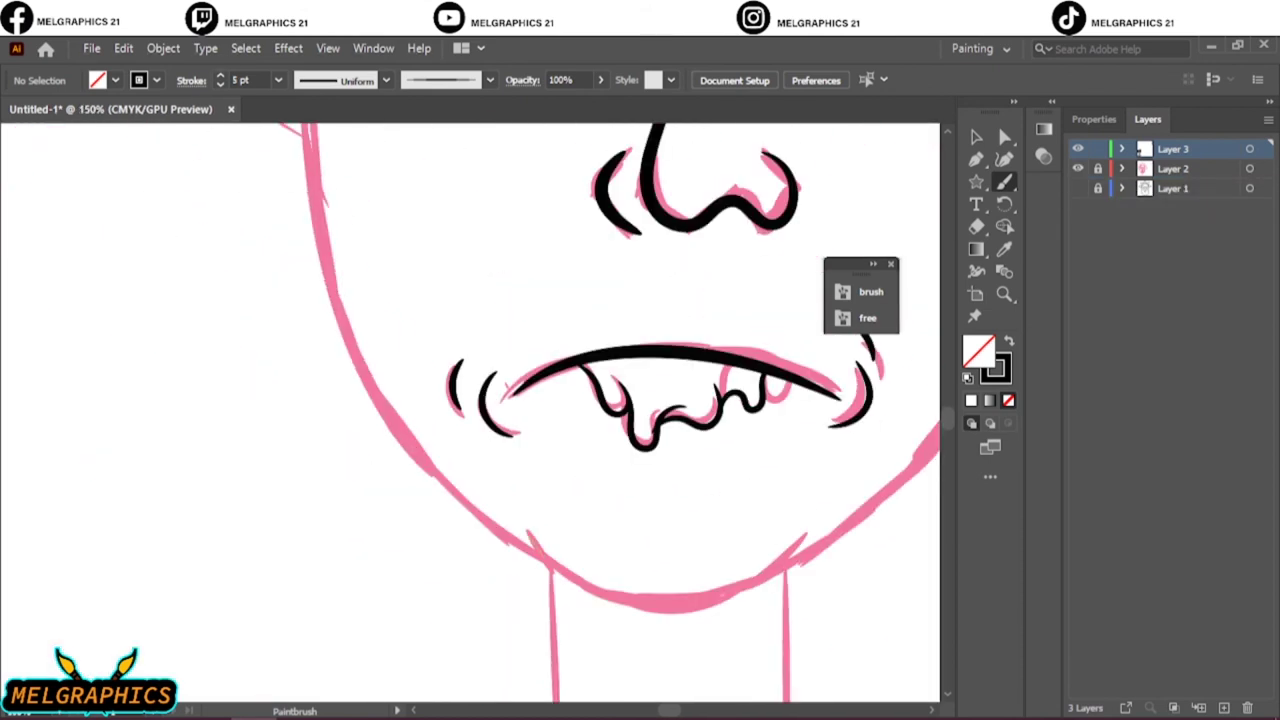
drag(528, 538, 806, 538)
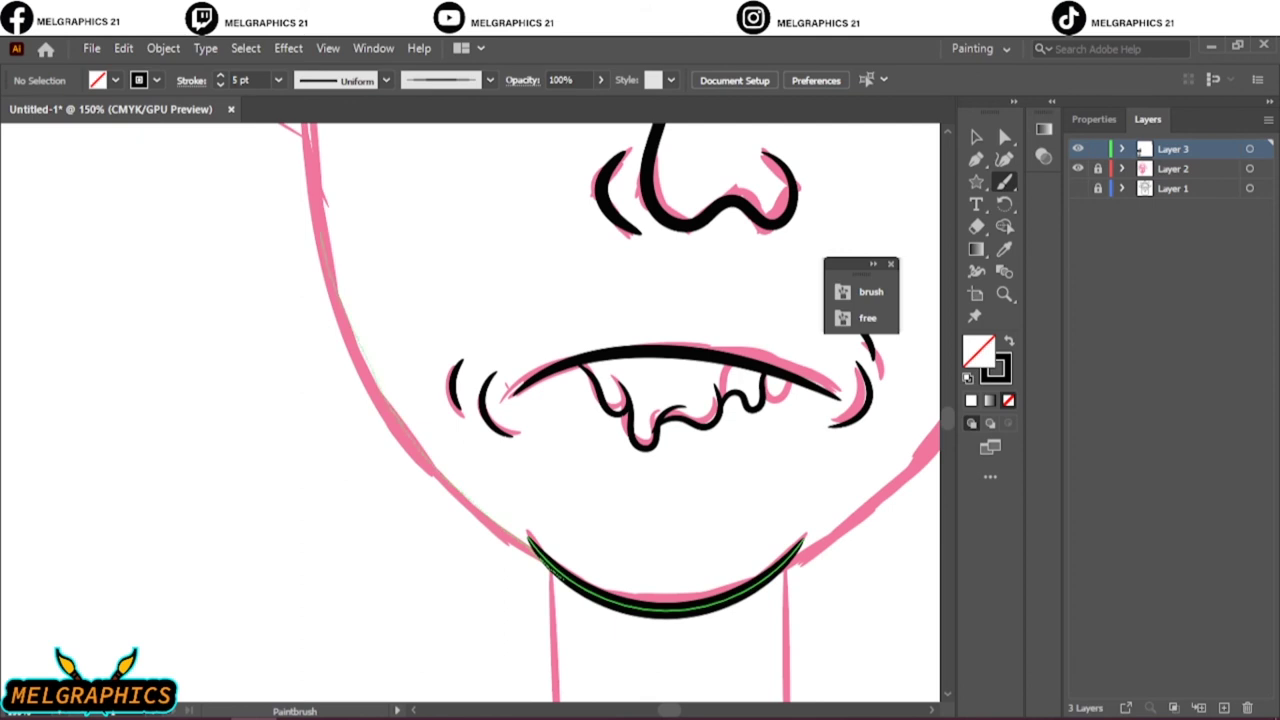
drag(308, 146, 528, 540)
drag(700, 400, 365, 400)
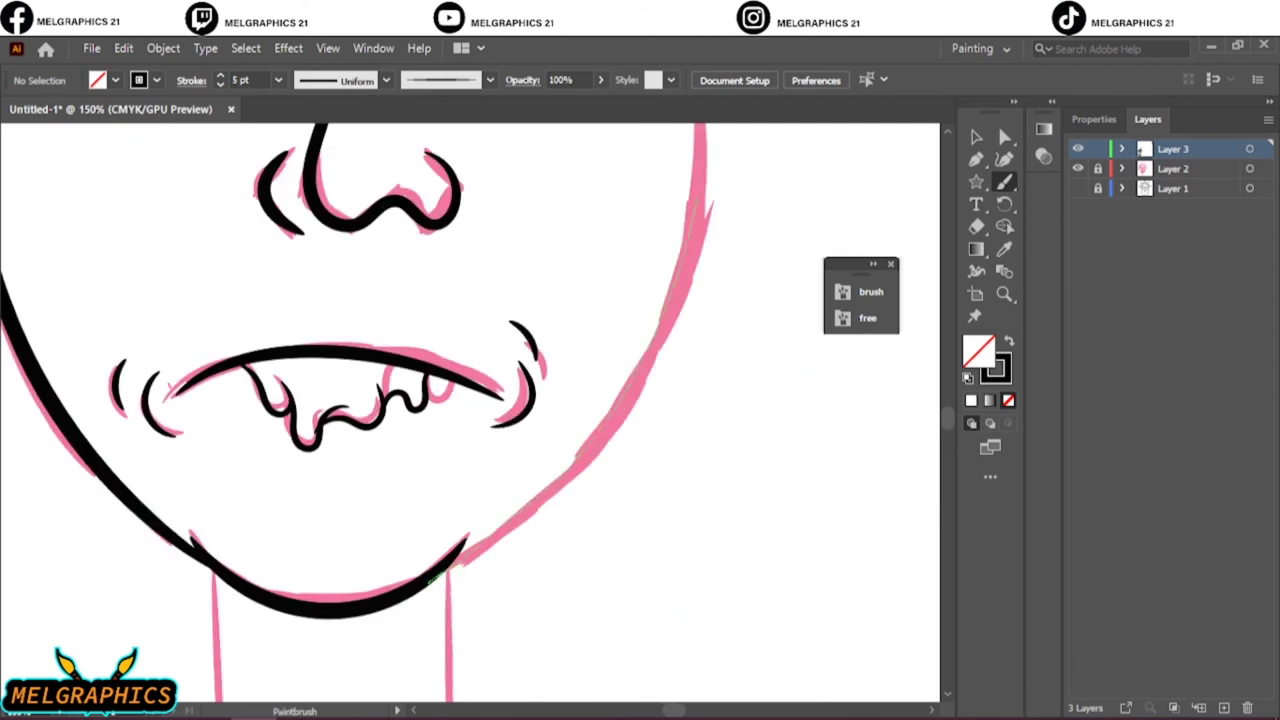
key(ctrl+0)
Ink both sides of the neck in black, then lock Layer 3 and make Layer 2 active
click(1078, 168)
click(1078, 168)
key(ctrl+equal)
scroll(540, 410, up, 1)
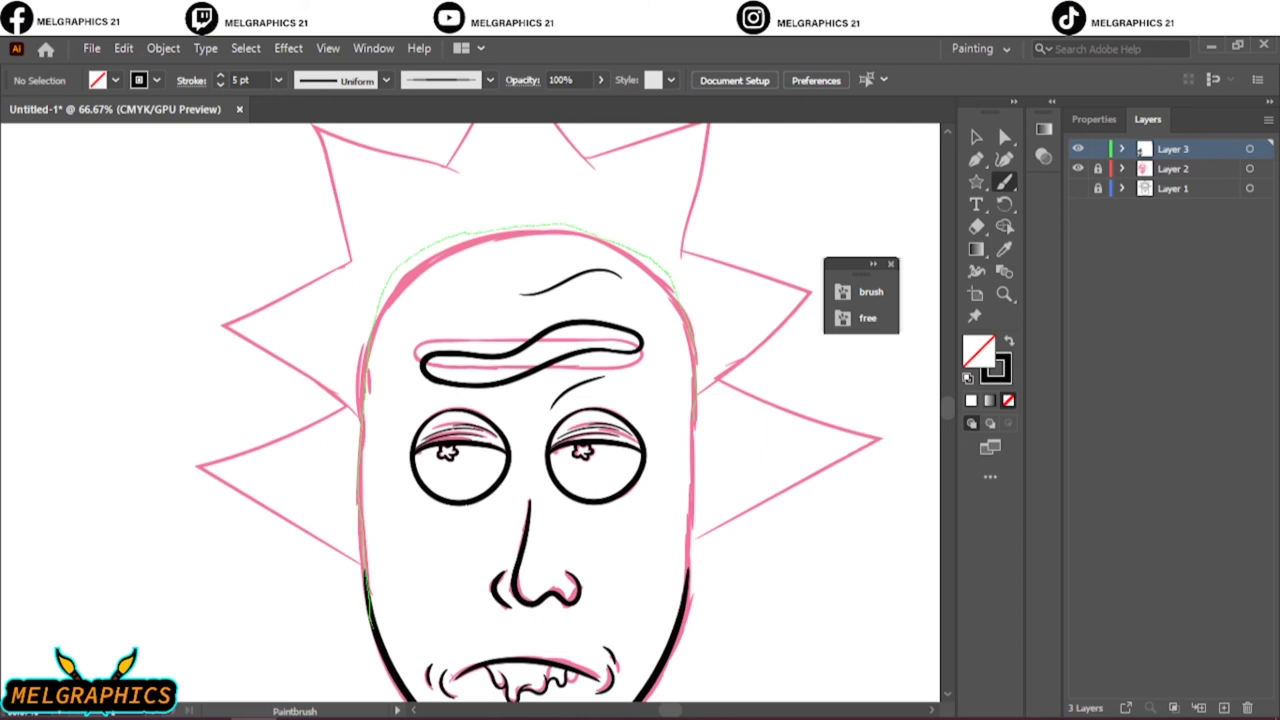
click(1078, 168)
key(ctrl+0)
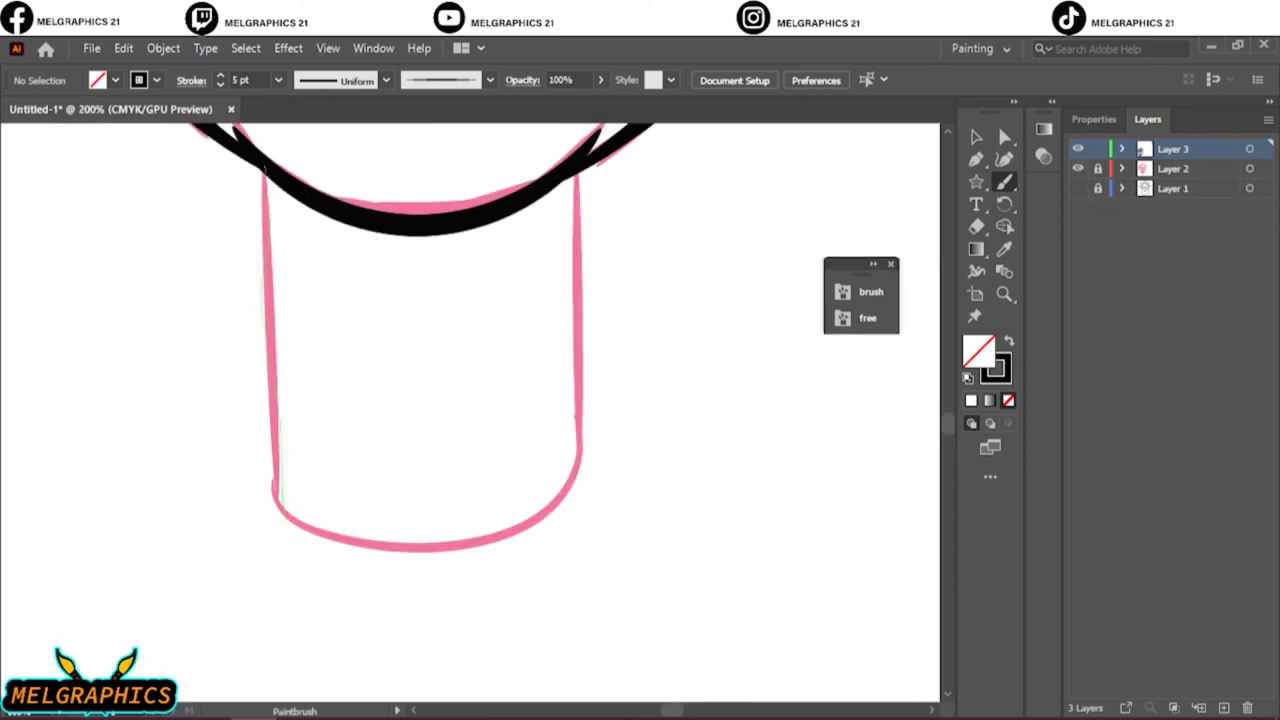
drag(263, 168, 280, 530)
drag(575, 166, 580, 524)
key(ctrl+minus)
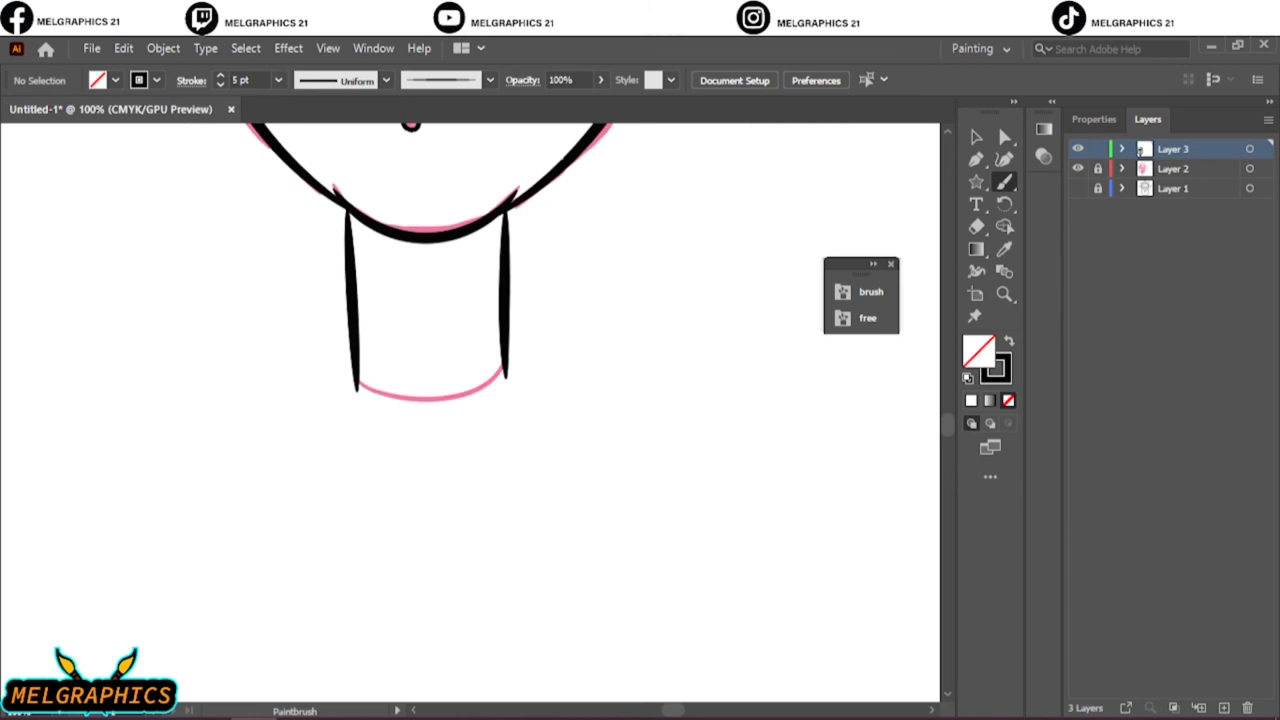
key(ctrl+plus)
click(1098, 148)
click(1172, 168)
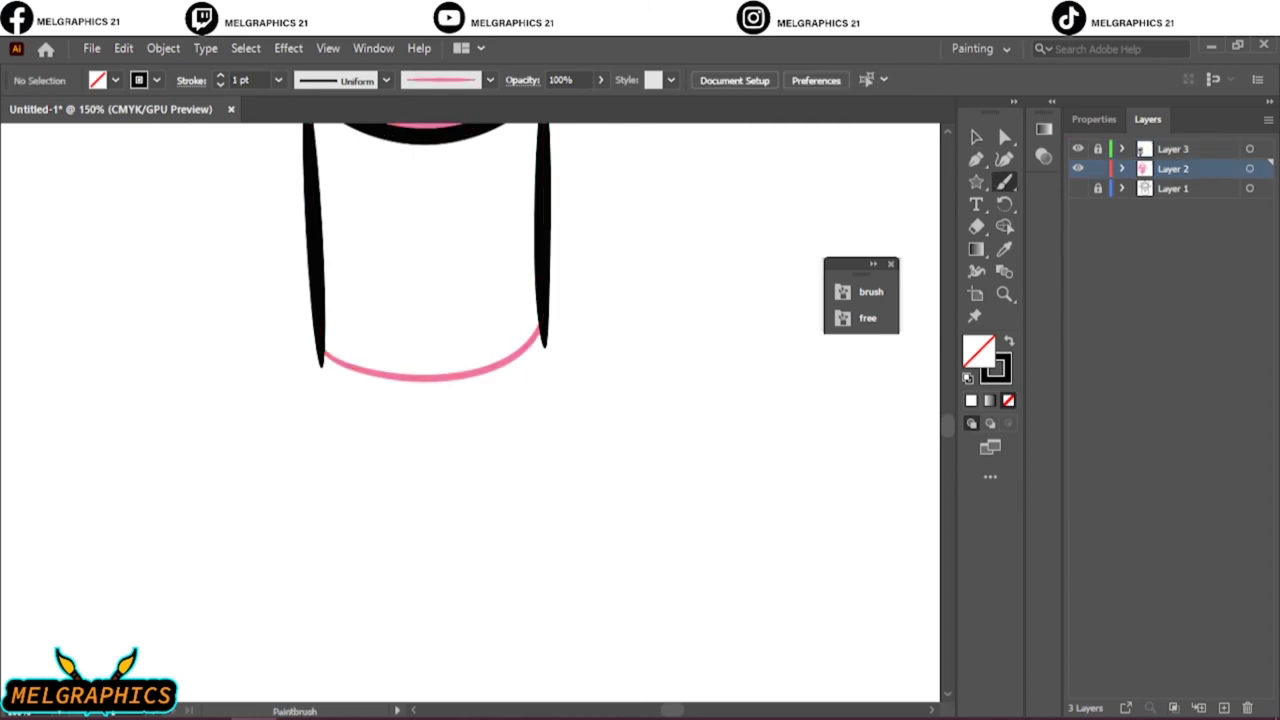
Reflect a copy of the pink collar point and move it to the left side
key(ctrl+z)
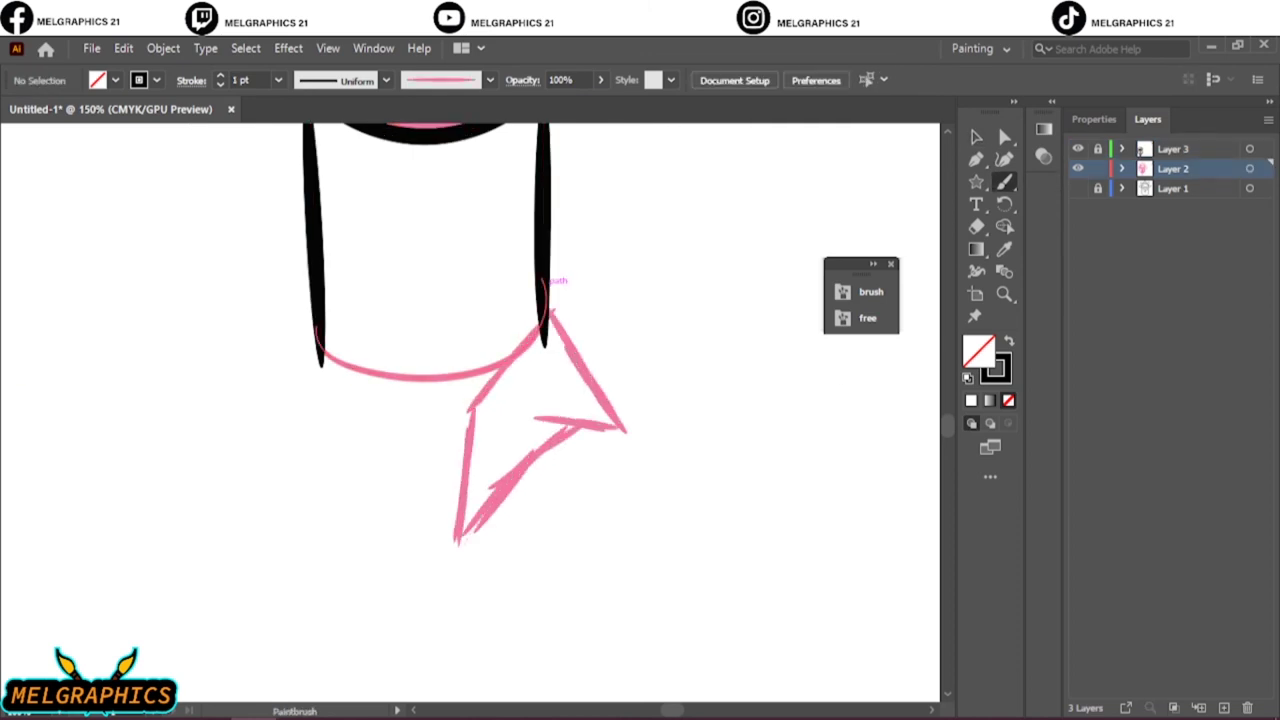
click(420, 375)
shift+click(420, 124)
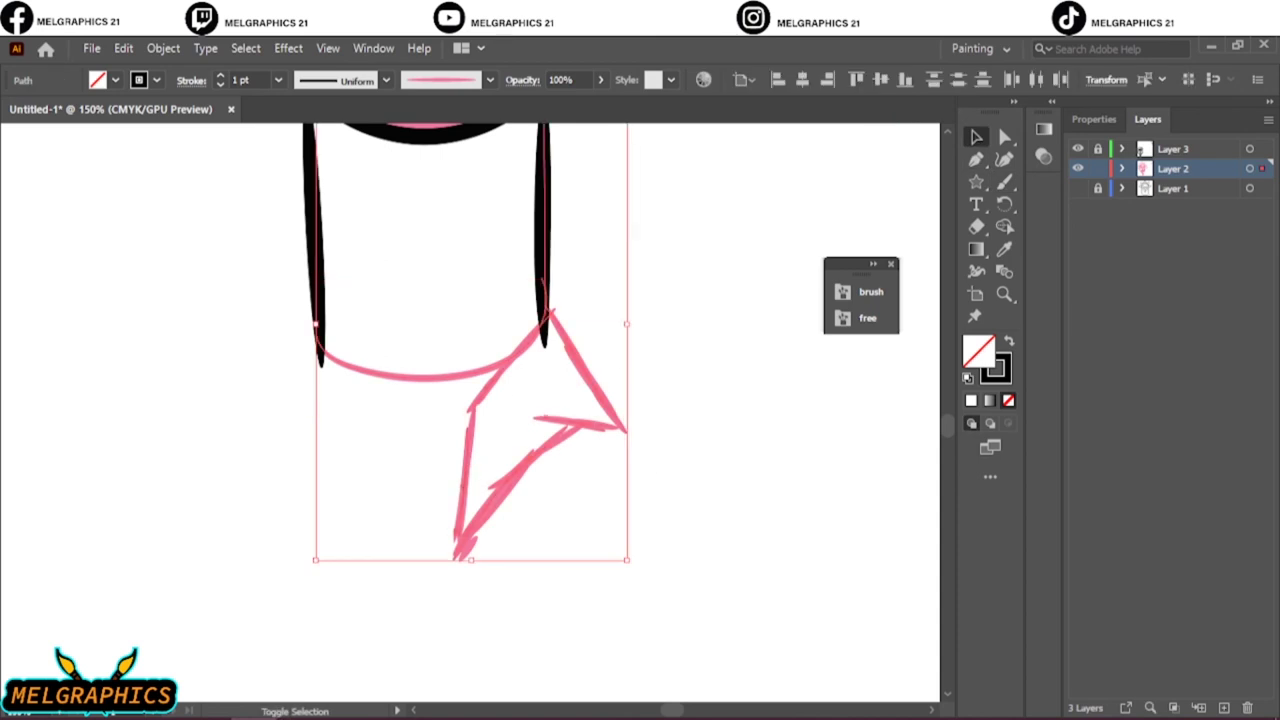
scroll(470, 400, up, 3)
click(585, 520)
right_click(585, 520)
click(810, 443)
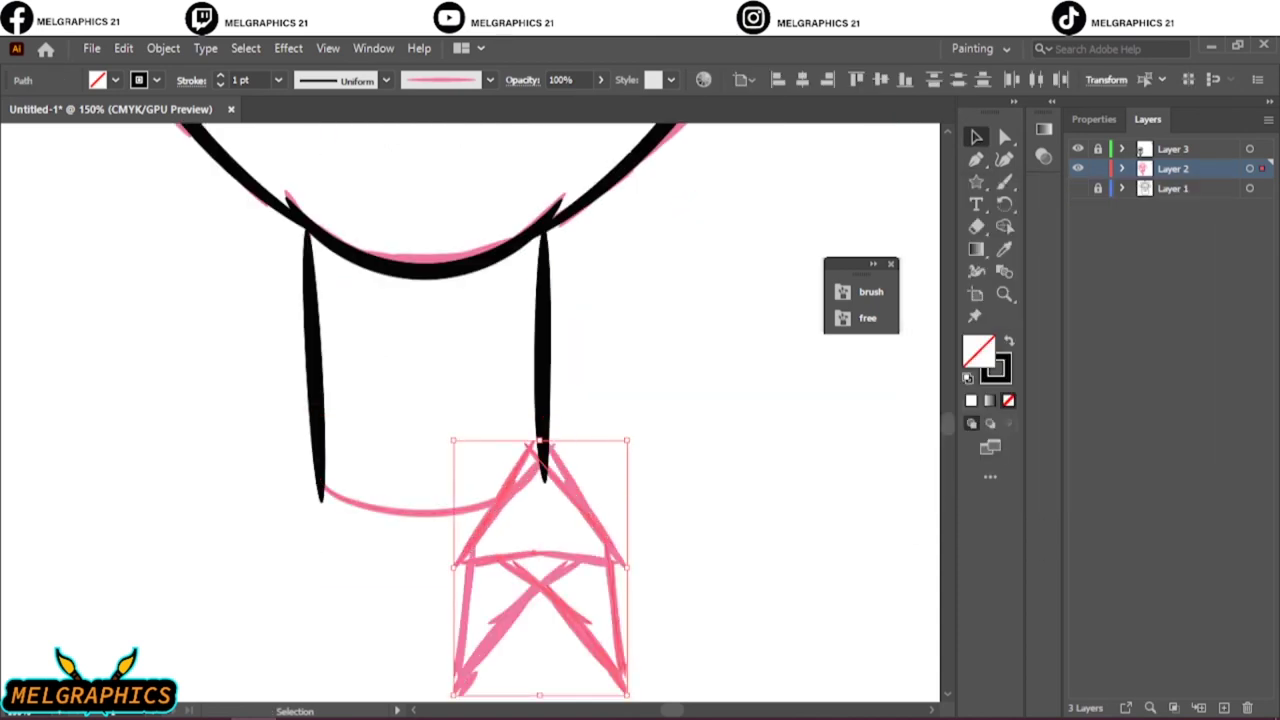
drag(615, 590, 340, 600)
Rotate and position both collar points so they form a matching pair
scroll(340, 600, down, 2)
mouse_move(430, 414)
mouse_down()
mouse_move(410, 400)
mouse_move(430, 414)
mouse_up()
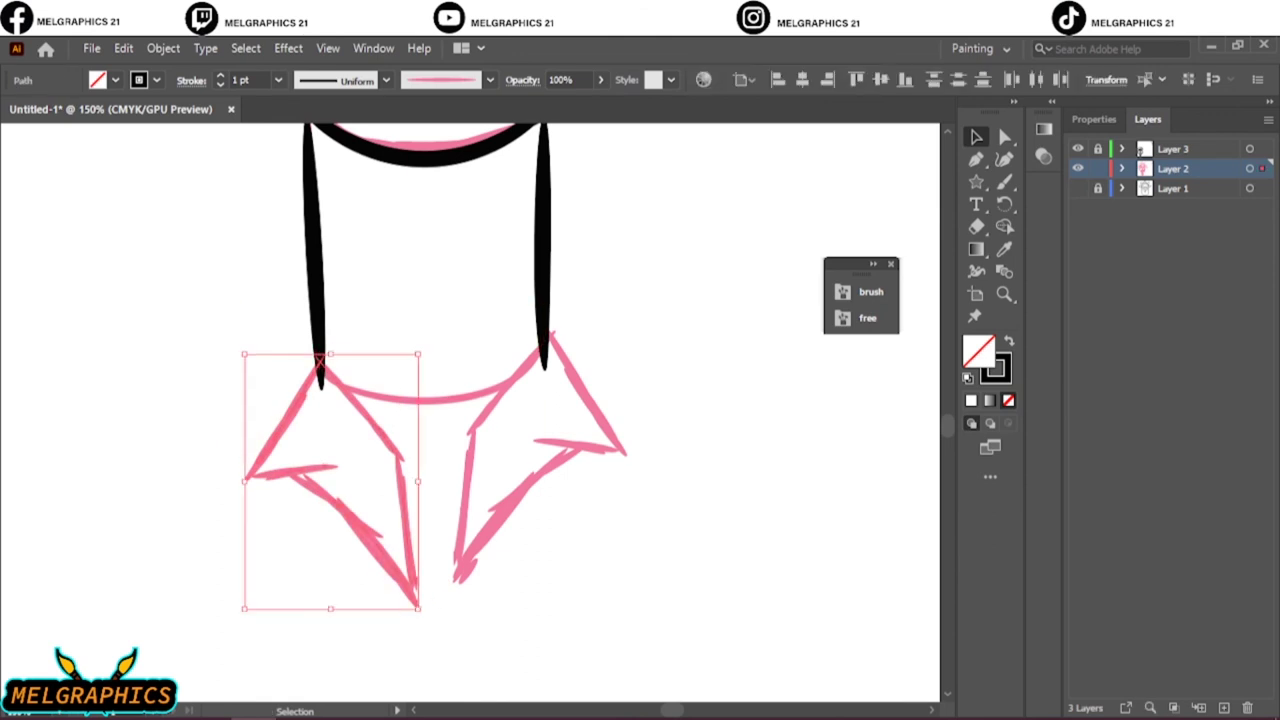
click(700, 600)
click(590, 420)
drag(632, 606, 437, 600)
click(330, 470)
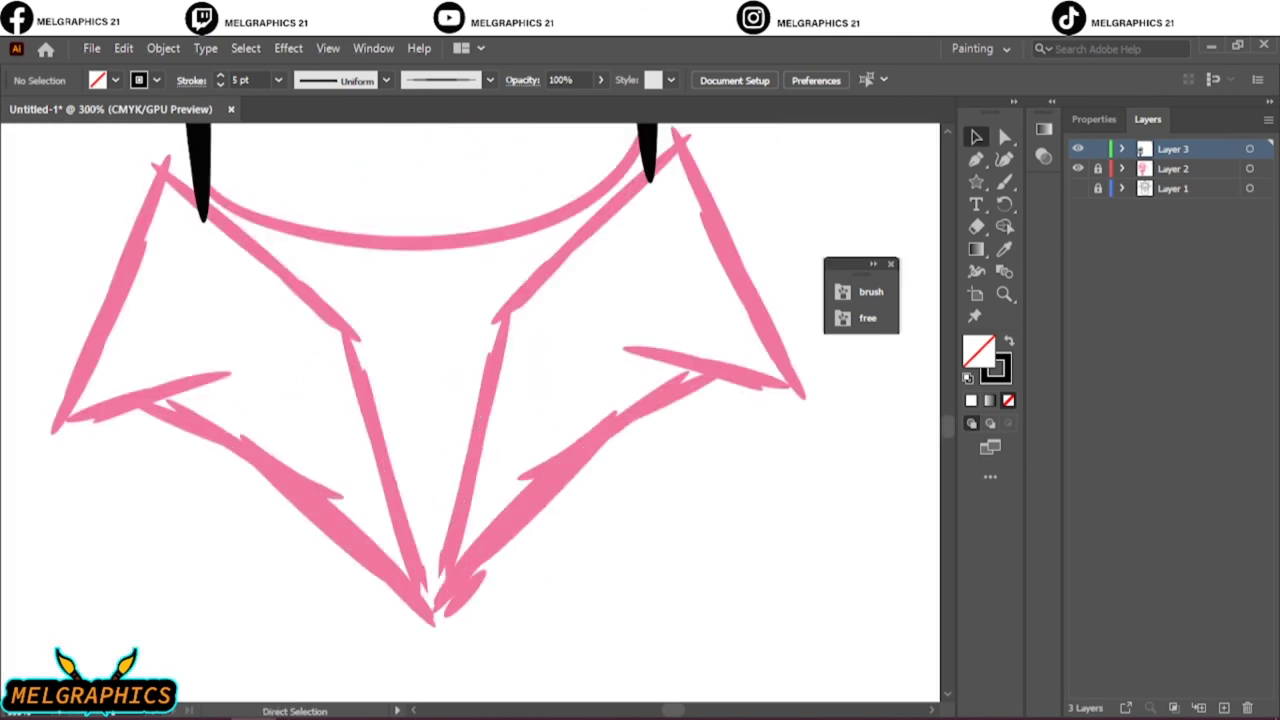
Ink the left and right pointed collar halves and the curve at the neck's base in black
mouse_move(322, 388)
mouse_down()
mouse_move(236, 538)
mouse_move(480, 672)
mouse_up()
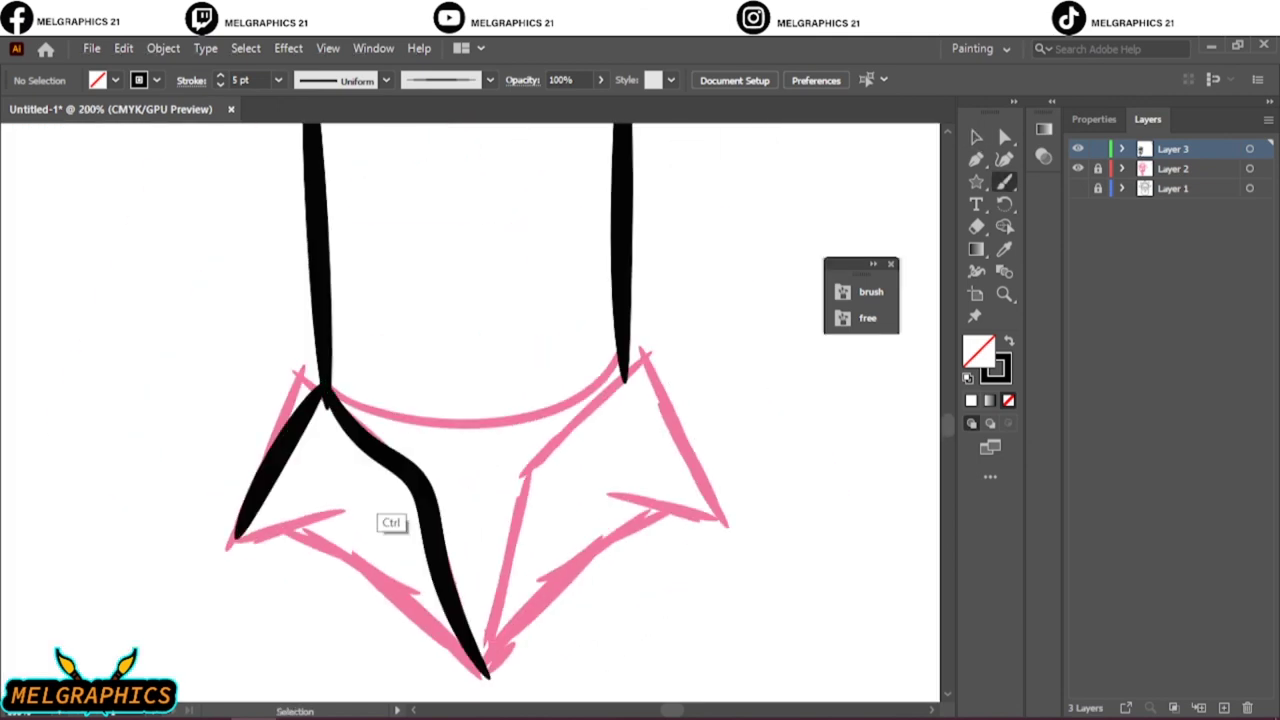
key(ctrl+z)
drag(320, 392, 422, 482)
drag(420, 484, 480, 674)
drag(298, 528, 477, 669)
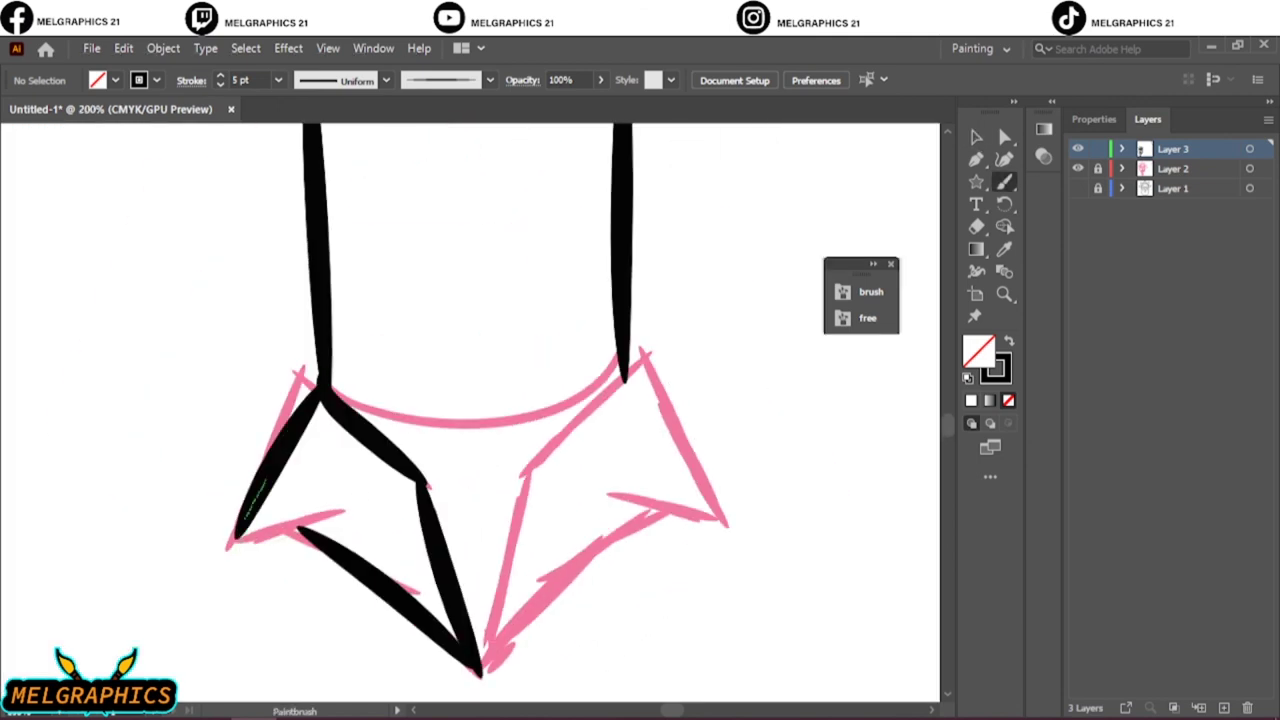
drag(236, 538, 380, 503)
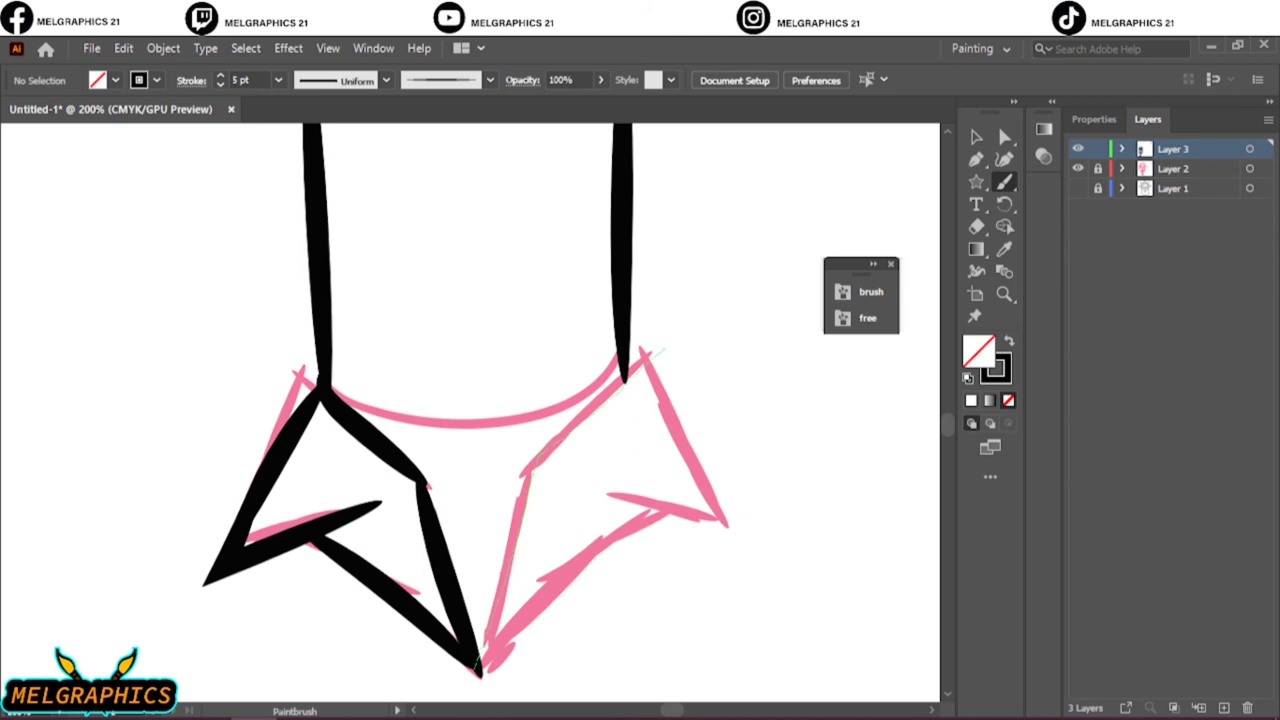
mouse_move(478, 668)
mouse_down()
mouse_move(652, 503)
mouse_move(727, 522)
mouse_up()
drag(652, 362, 727, 522)
key(ctrl+0)
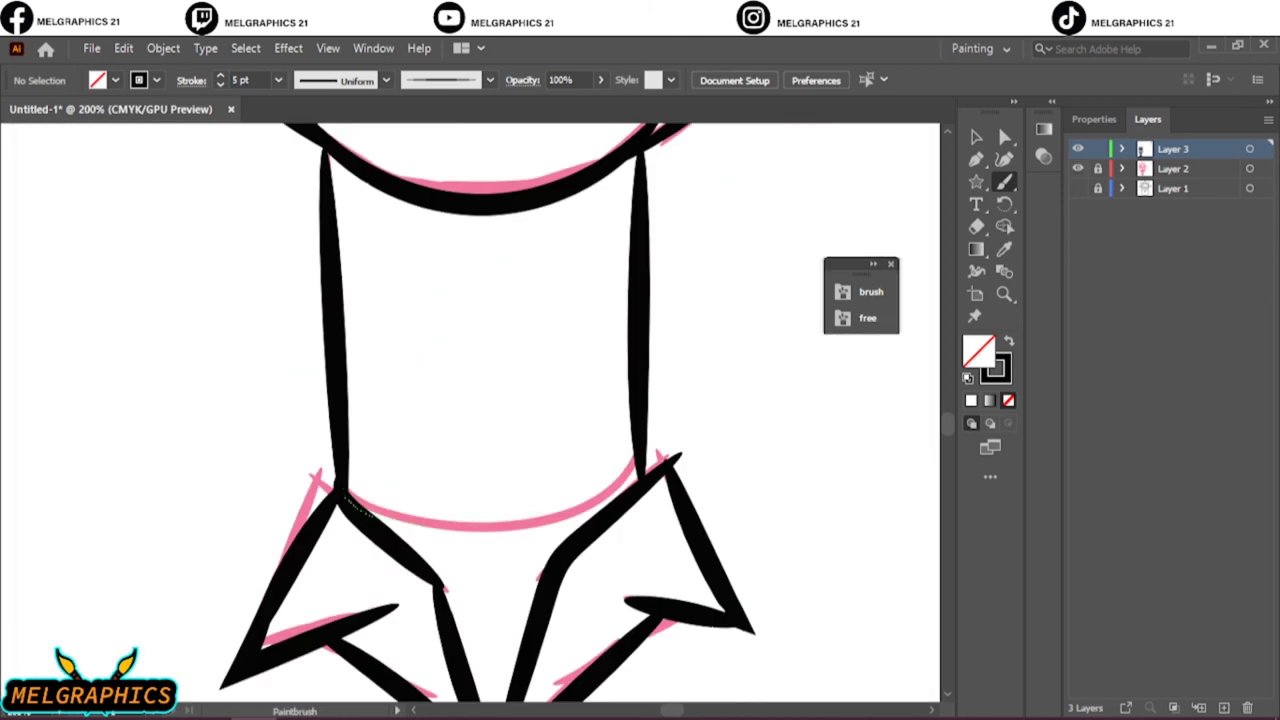
drag(585, 512, 640, 470)
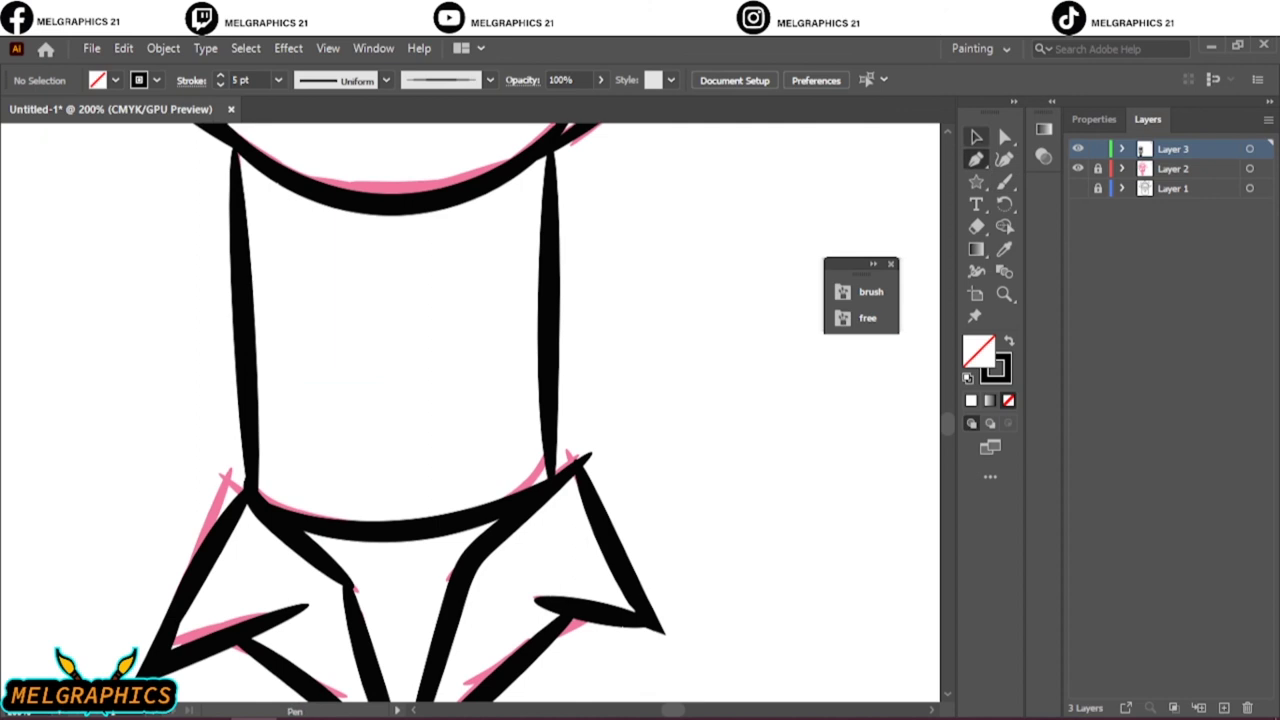
Scale the collar paths to fit below the neck, then hide the pink sketch layer
key(v)
click(638, 550)
shift+click(243, 260)
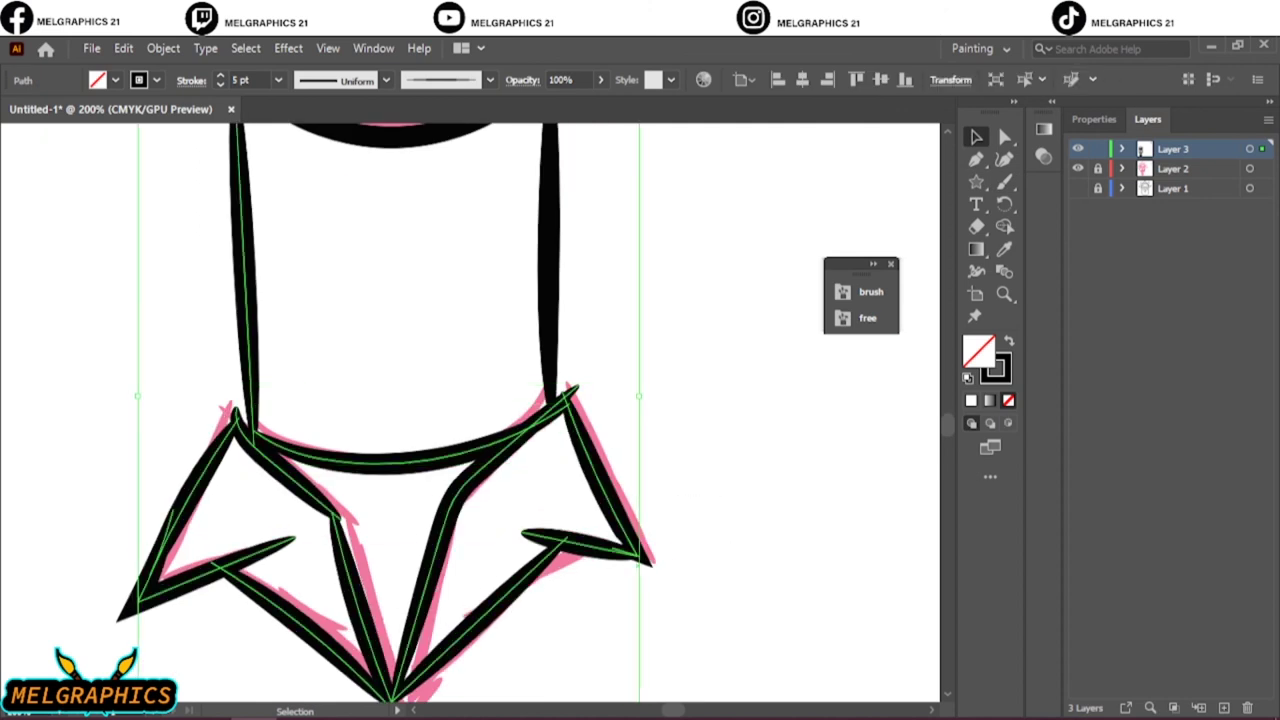
scroll(470, 410, up, 3)
scroll(470, 410, down, 3)
shift+click(243, 250)
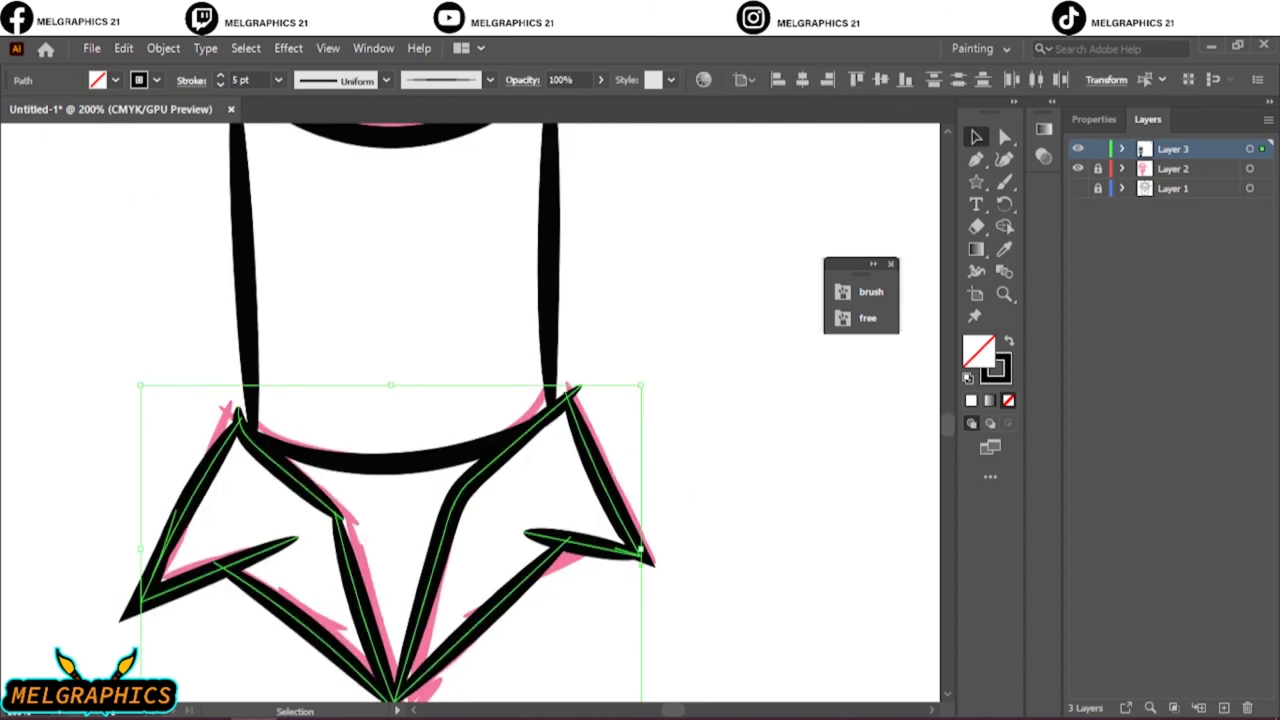
drag(140, 548, 150, 540)
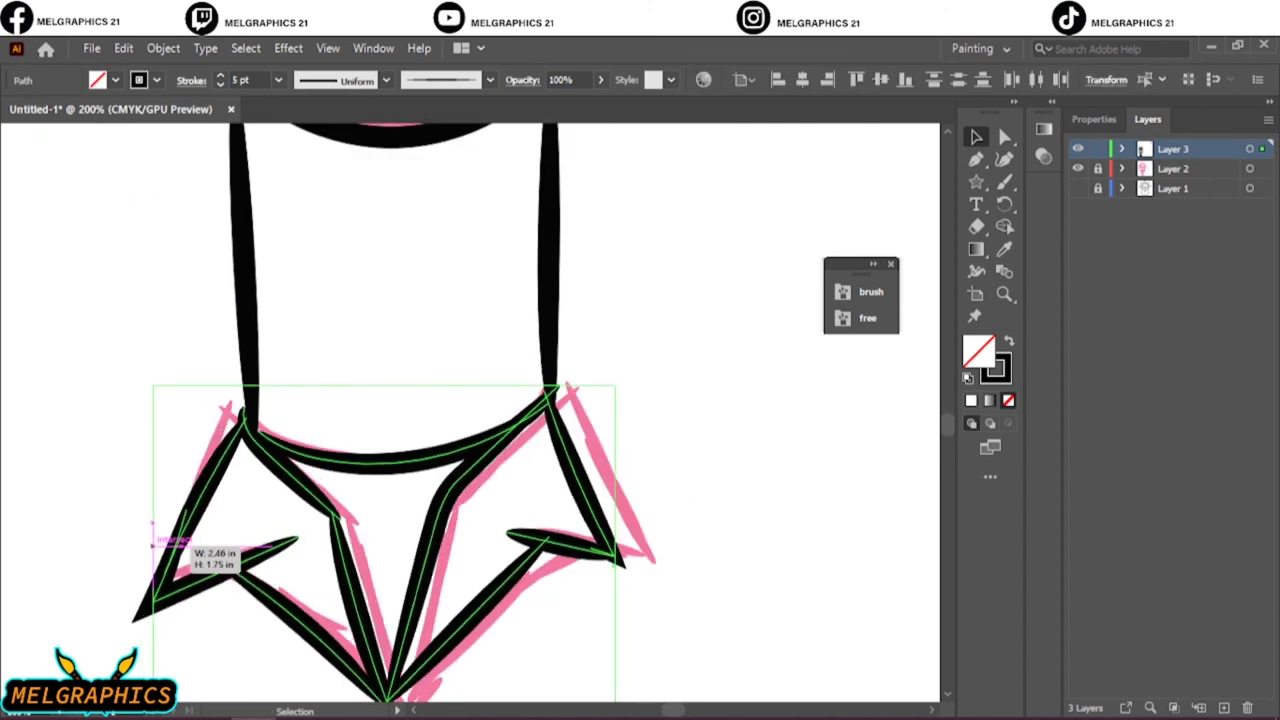
click(700, 450)
key(ctrl+0)
click(1078, 168)
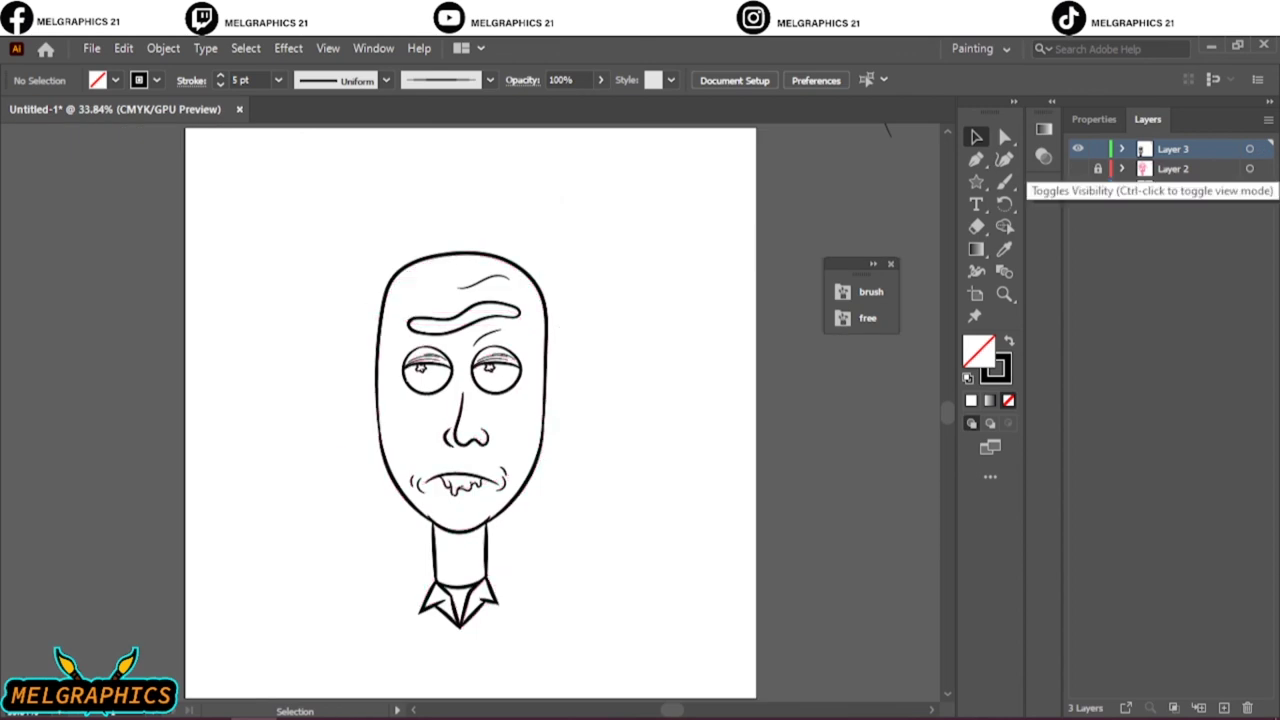
Show the sketch and paint the lower and upper left hair spikes in black
click(1078, 168)
key(ctrl+1)
key(n)
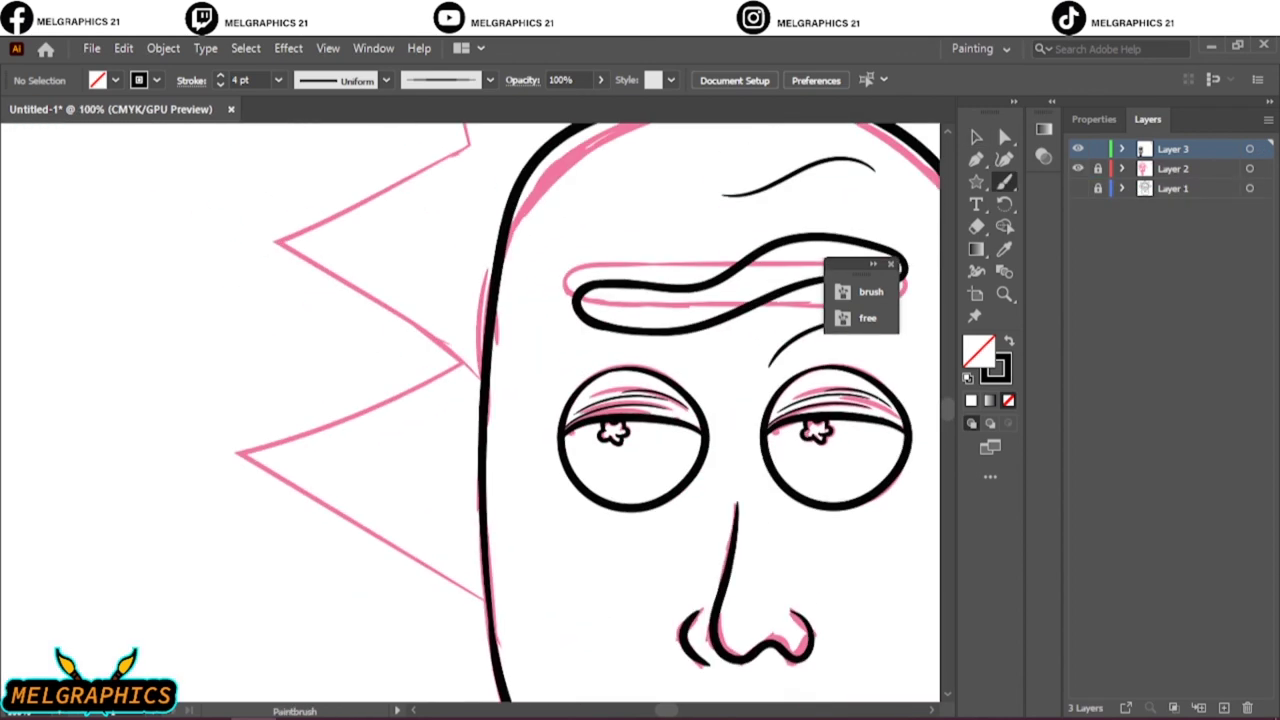
drag(418, 380, 462, 357)
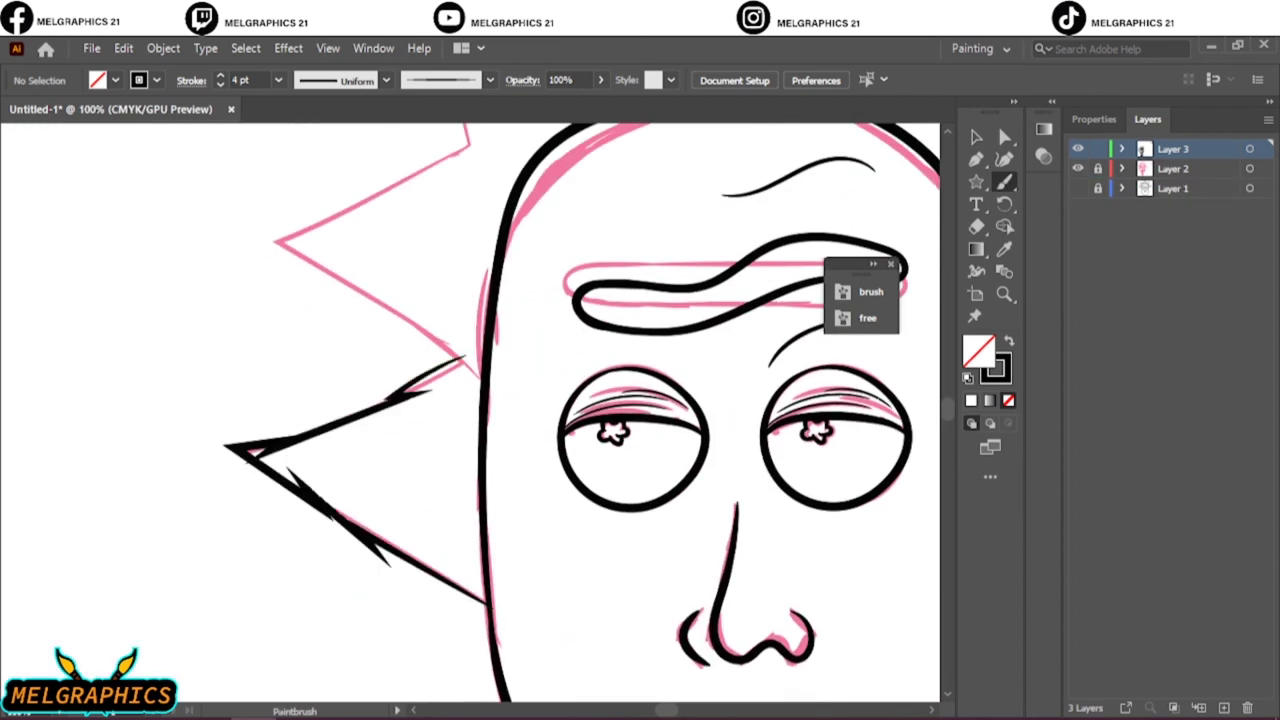
drag(276, 240, 468, 148)
key(ctrl+0)
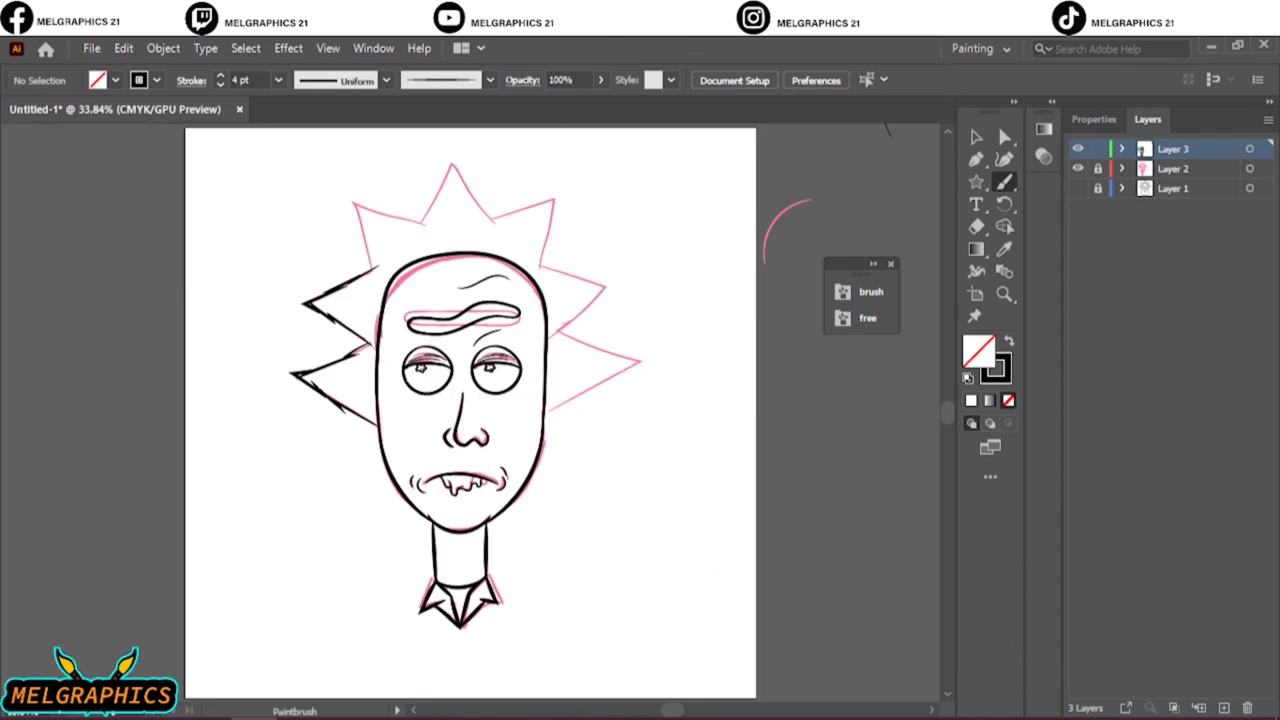
click(1078, 168)
click(1078, 168)
scroll(400, 300, up, 5)
scroll(330, 530, up, 1)
Ink the top-left, tall top and upper right hair spikes over the sketch
drag(329, 548, 316, 486)
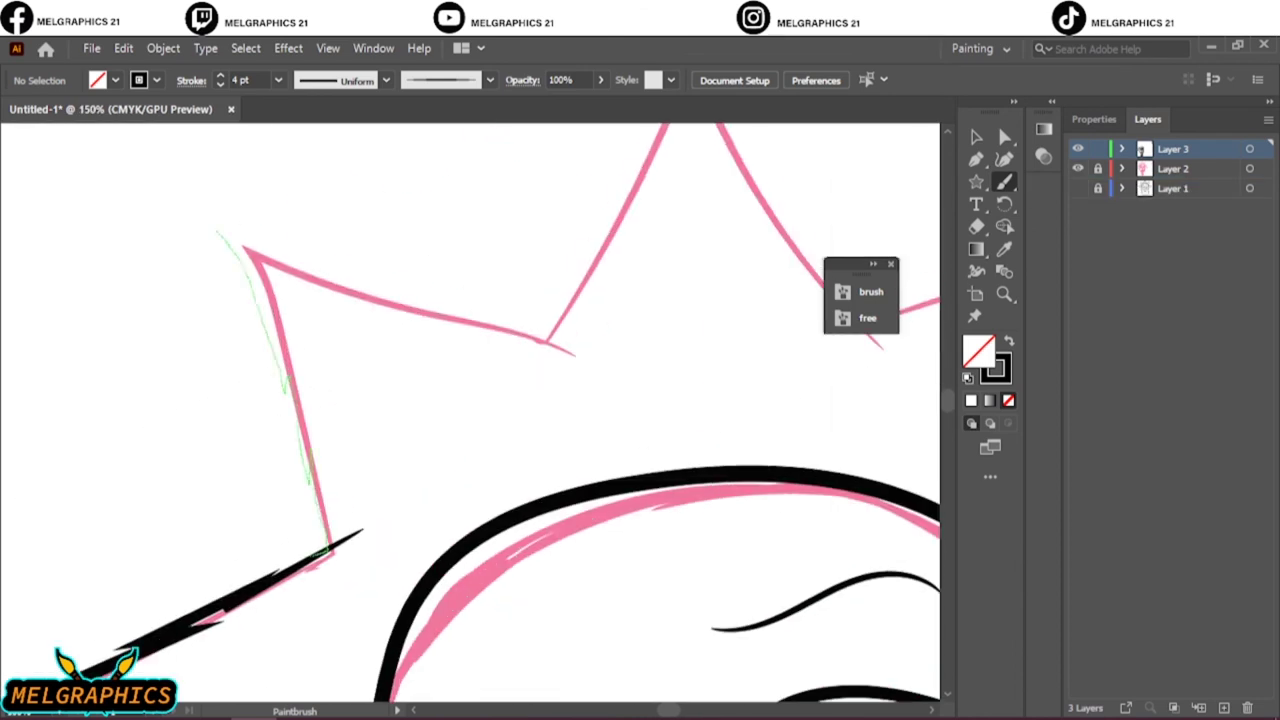
drag(575, 350, 600, 362)
key(ctrl+0)
scroll(250, 515, up, 5)
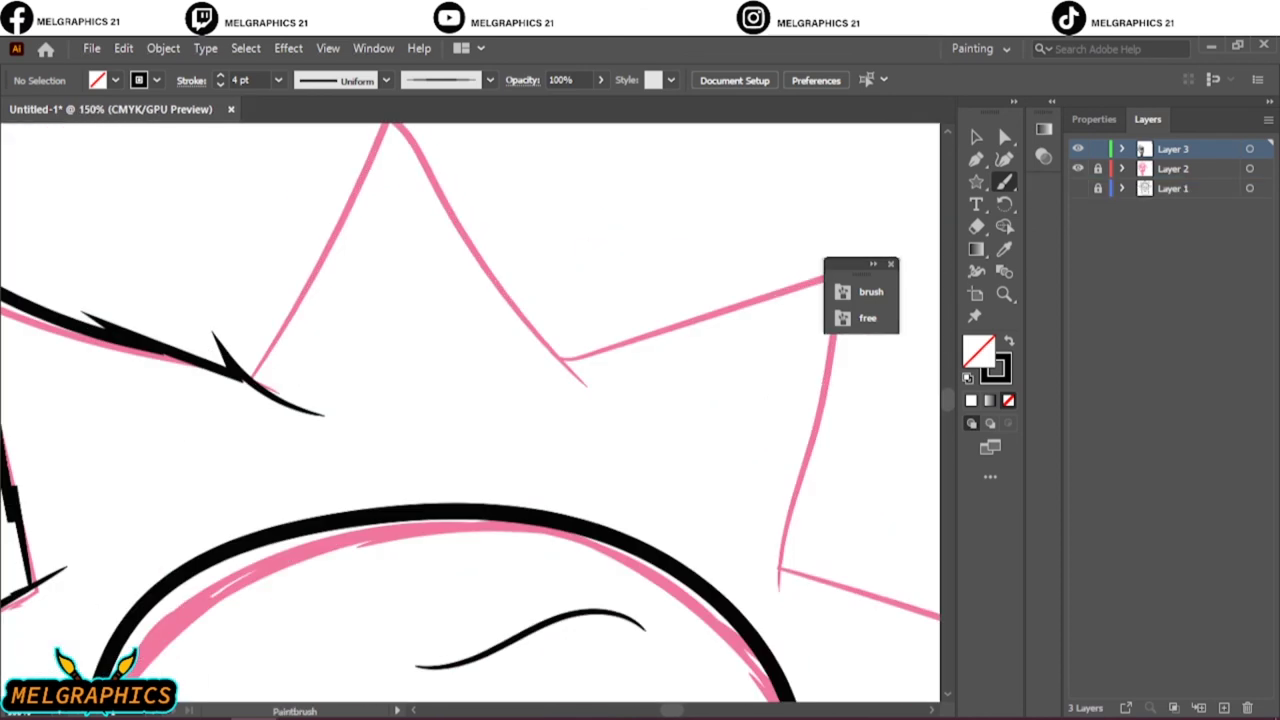
scroll(250, 515, up, 1)
drag(545, 465, 562, 490)
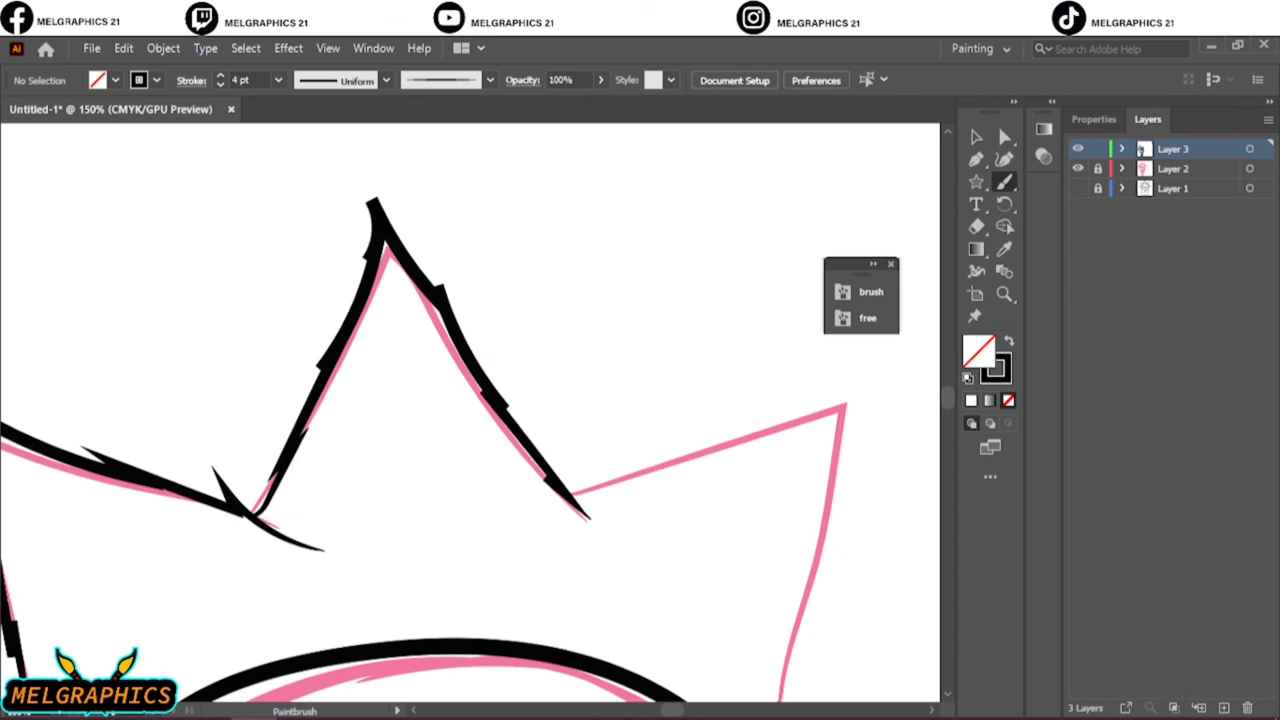
key(ctrl+0)
scroll(620, 330, up, 5)
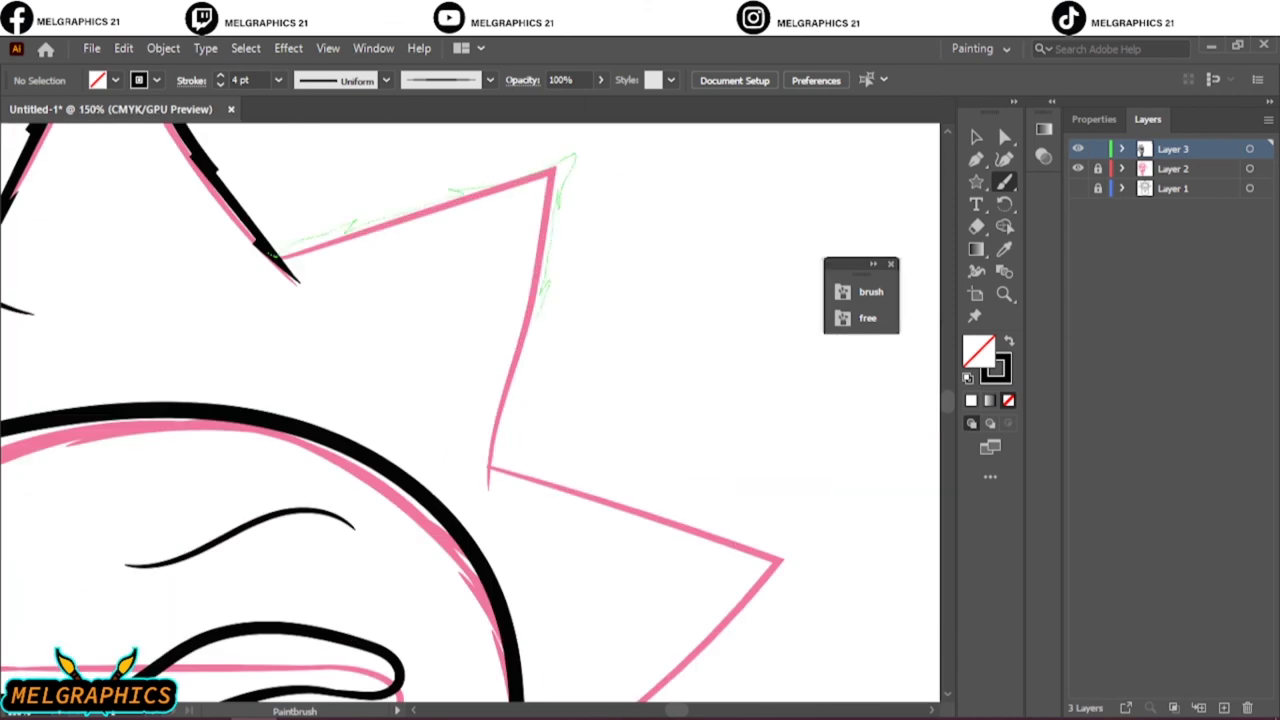
drag(545, 290, 530, 360)
key(ctrl+0)
scroll(600, 360, up, 5)
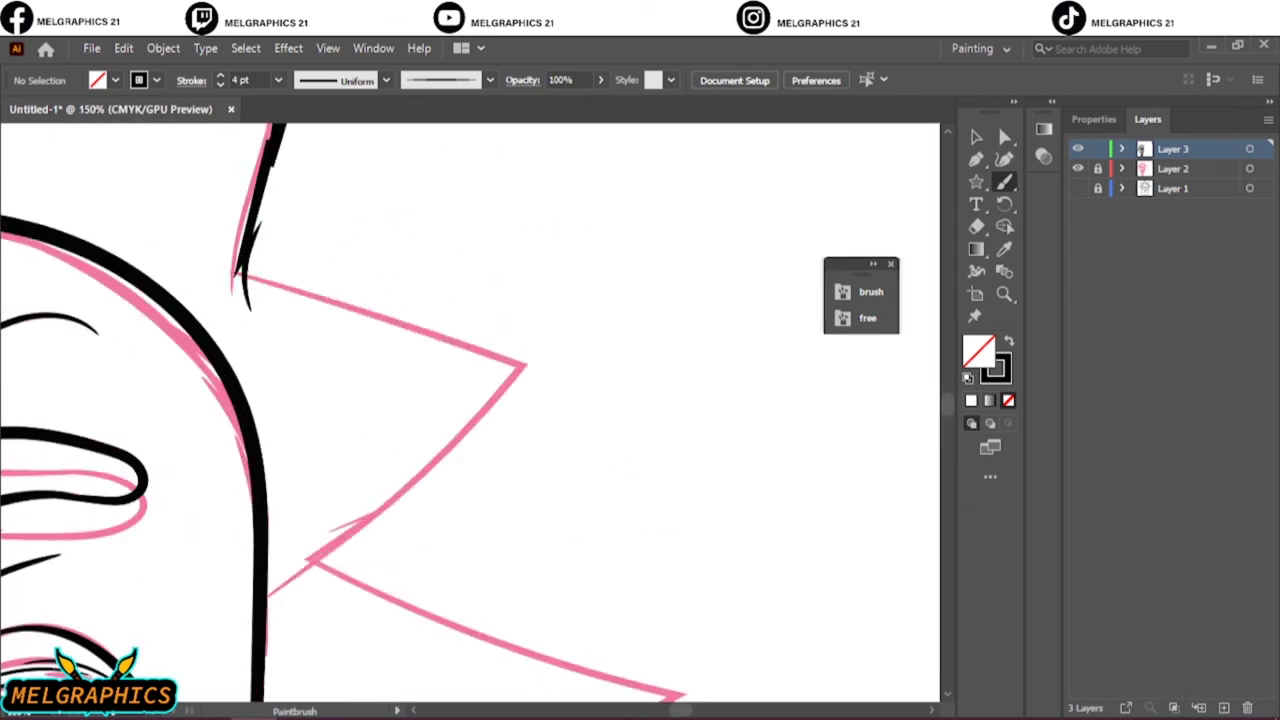
Ink the remaining right-side hair spikes and the final spike stroke
drag(398, 515, 332, 554)
key(ctrl+0)
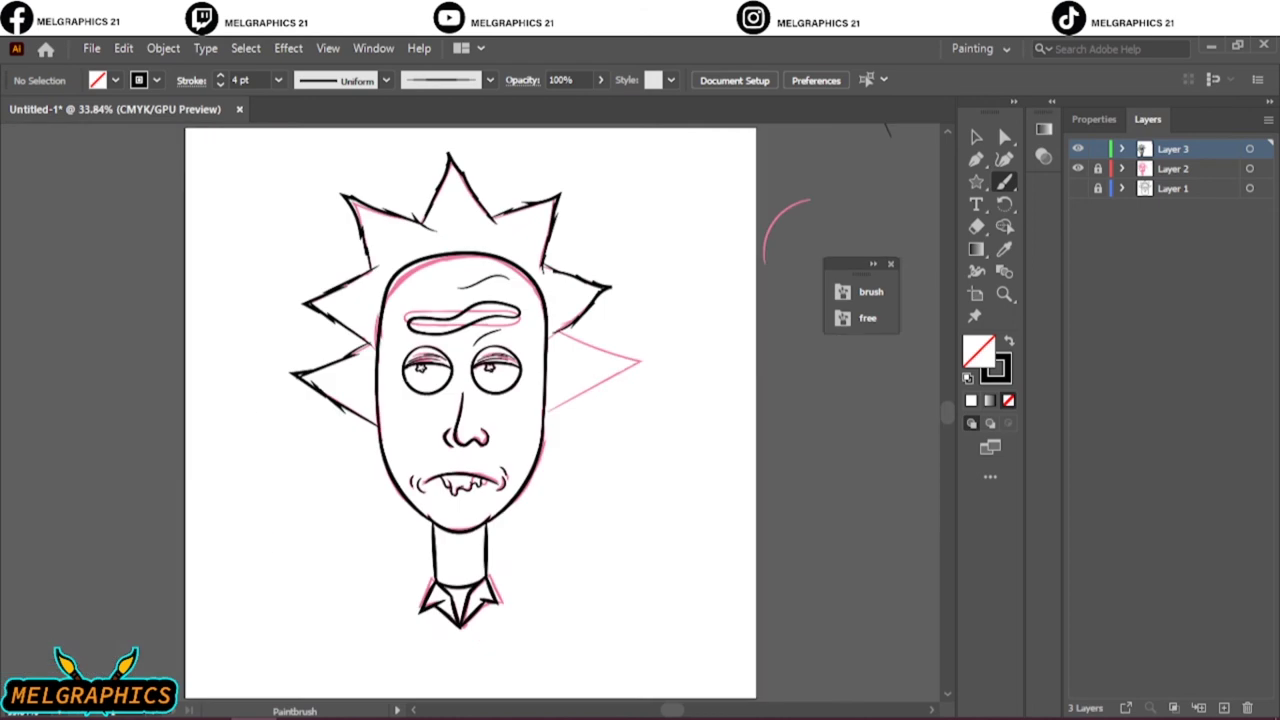
scroll(500, 360, up, 4)
scroll(500, 360, up, 1)
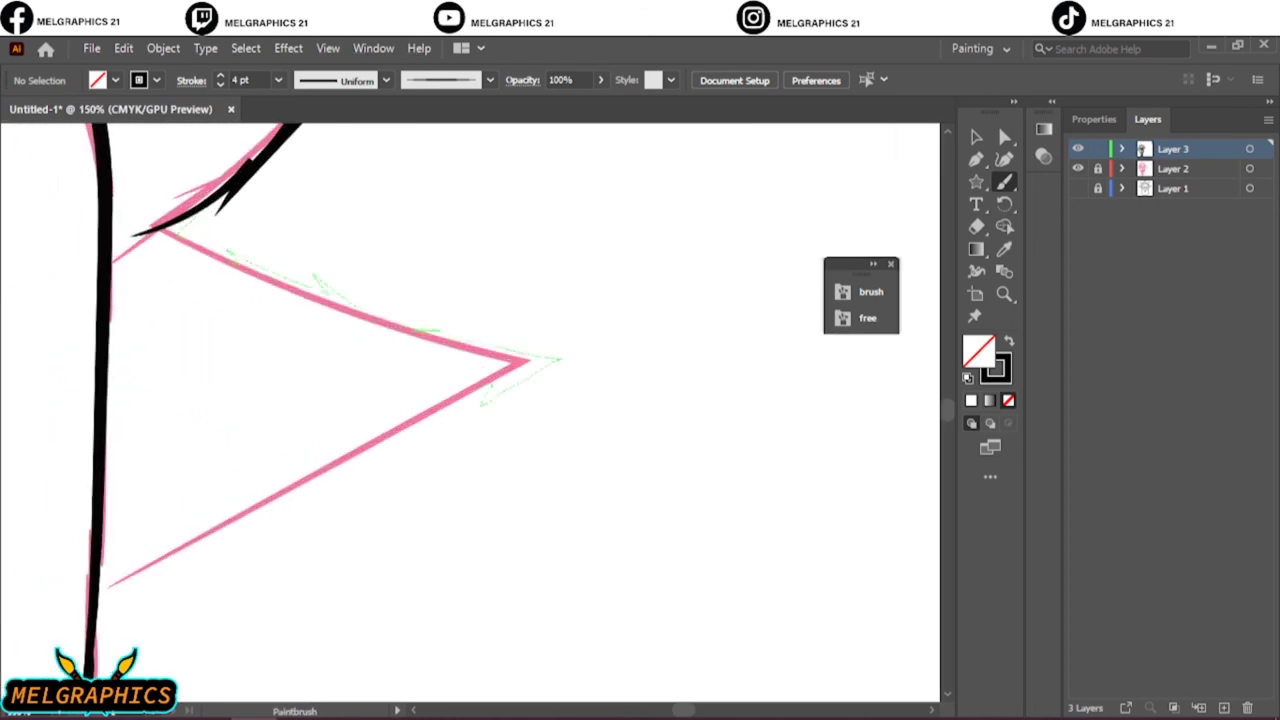
drag(481, 404, 478, 408)
key(ctrl+0)
scroll(600, 360, up, 5)
drag(352, 548, 350, 550)
key(ctrl+0)
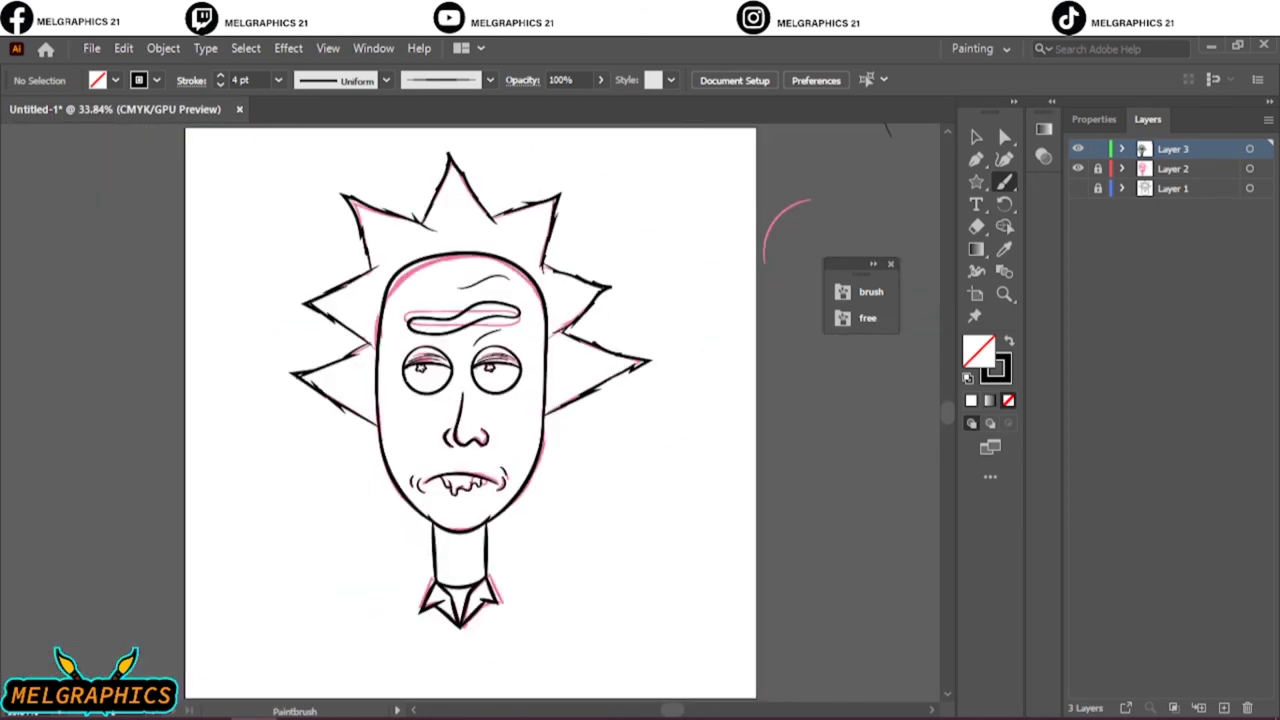
Hide the sketch and add zigzag texture strokes inside the unibrow
click(1077, 168)
scroll(464, 305, up, 5)
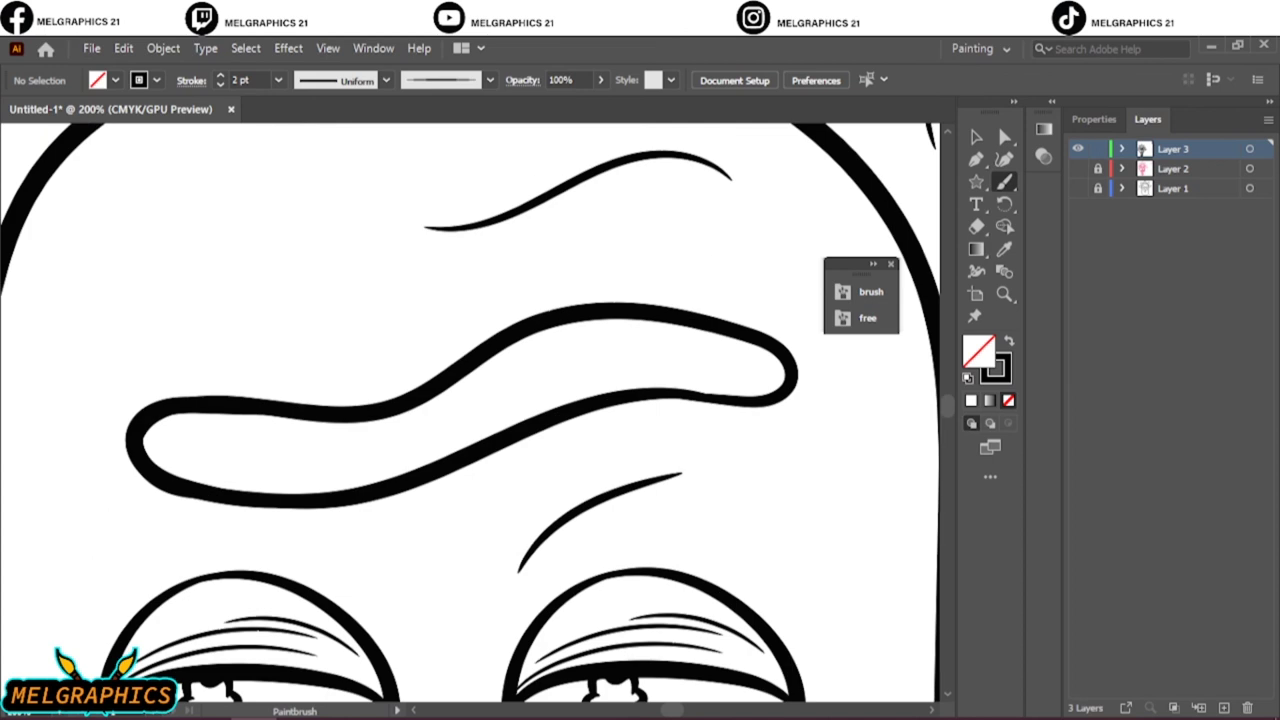
mouse_move(422, 412)
mouse_down()
mouse_move(576, 352)
mouse_move(724, 370)
mouse_up()
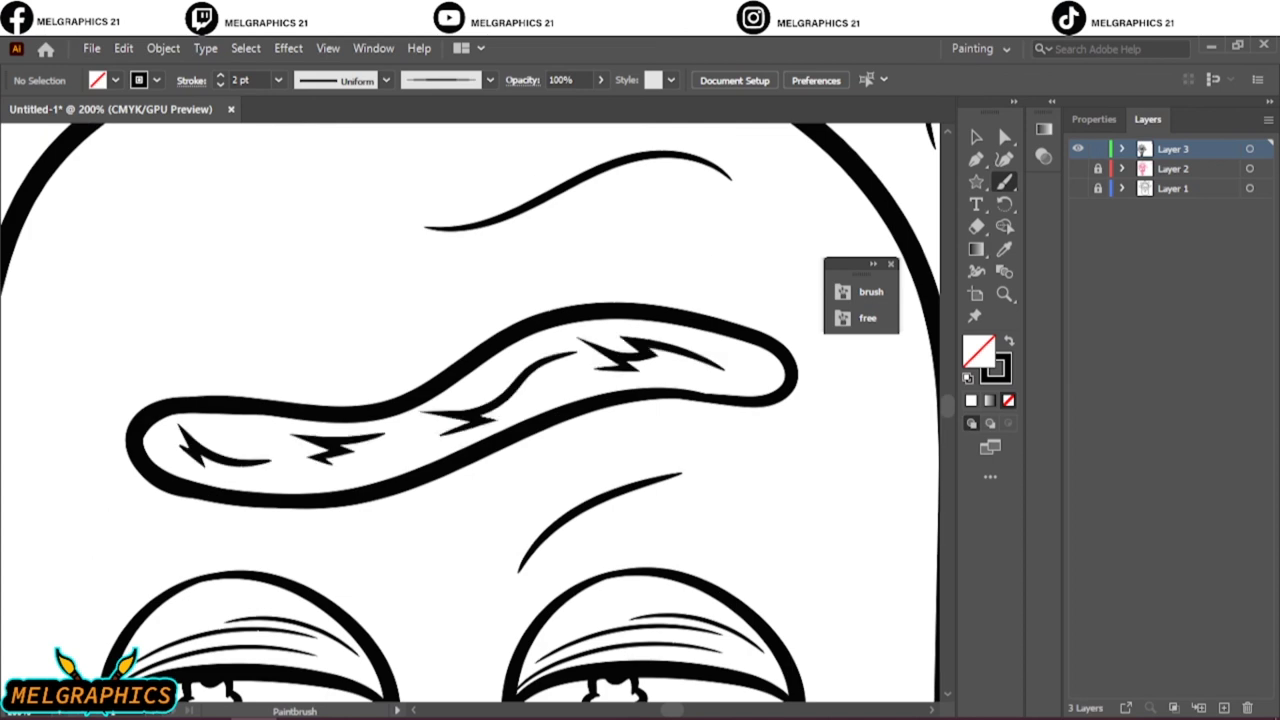
key(ctrl+0)
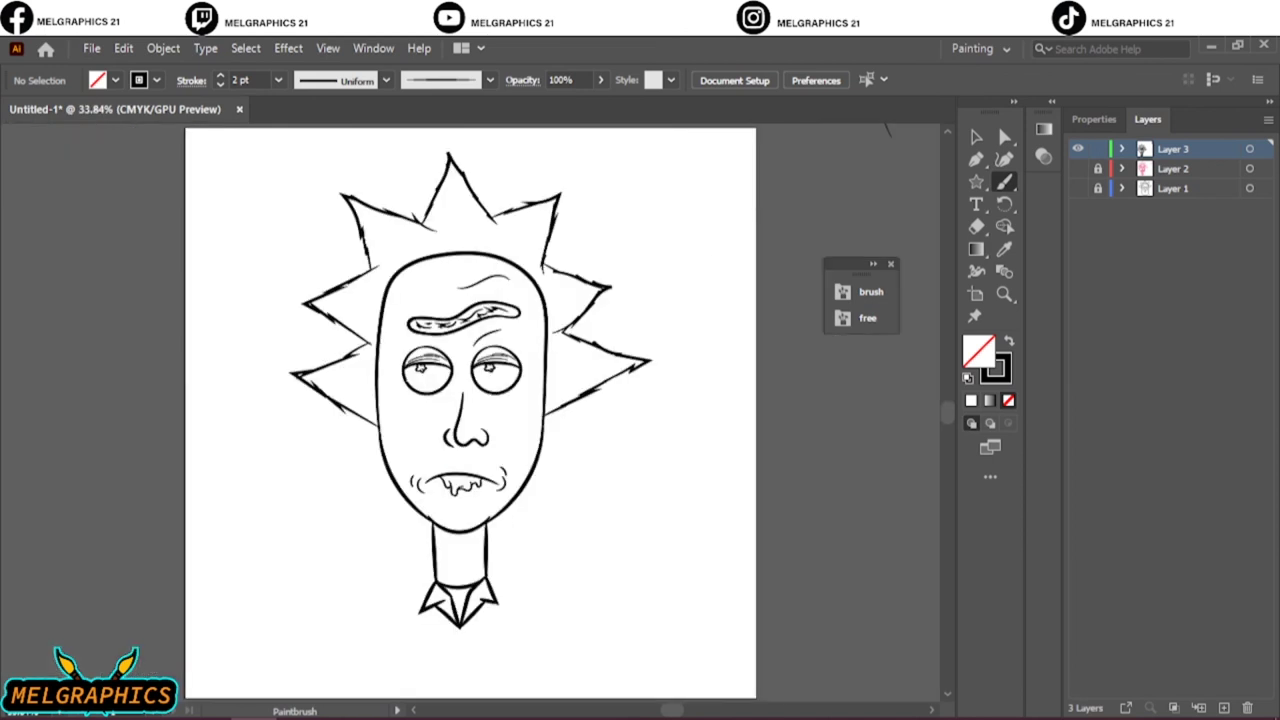
Dock the Layers panel alongside the side panels
key(ctrl+a)
key(ctrl+shift+a)
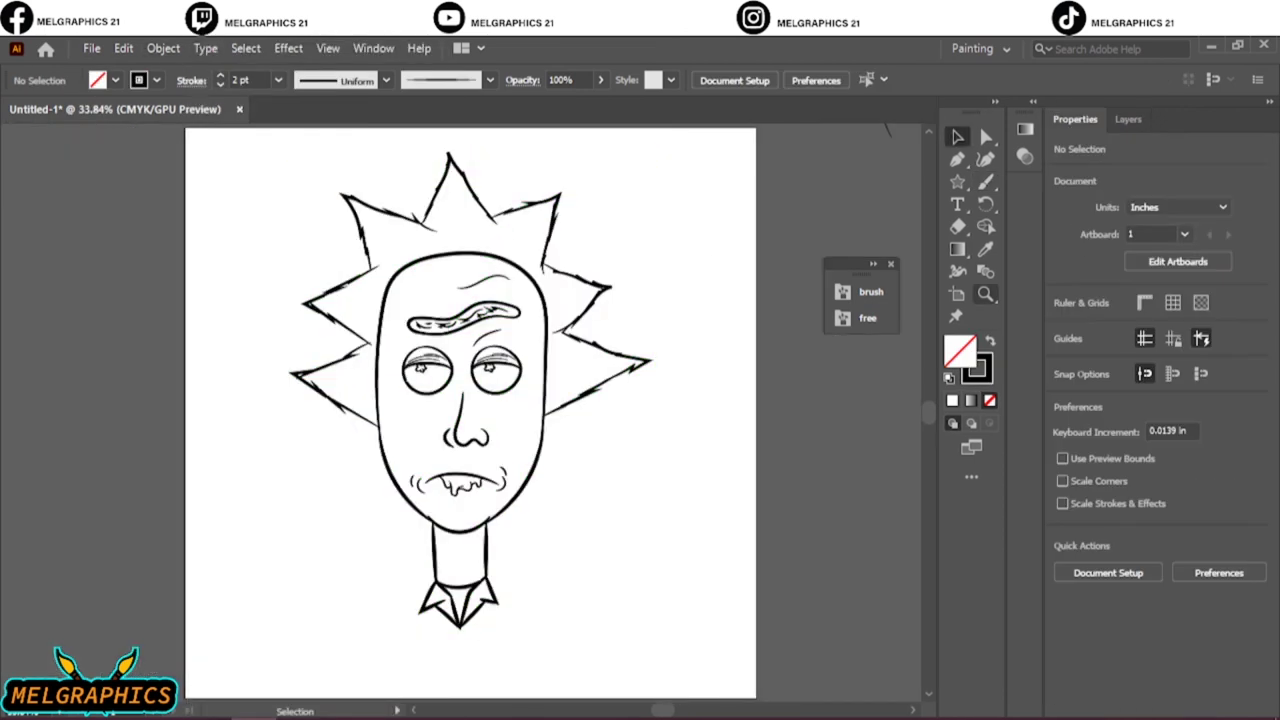
drag(1126, 131, 1130, 119)
mouse_move(1234, 691)
mouse_down()
mouse_move(1075, 119)
mouse_move(1223, 707)
mouse_up()
Check the pink sketch layer and unlock Layer 3 for drawing
click(1129, 119)
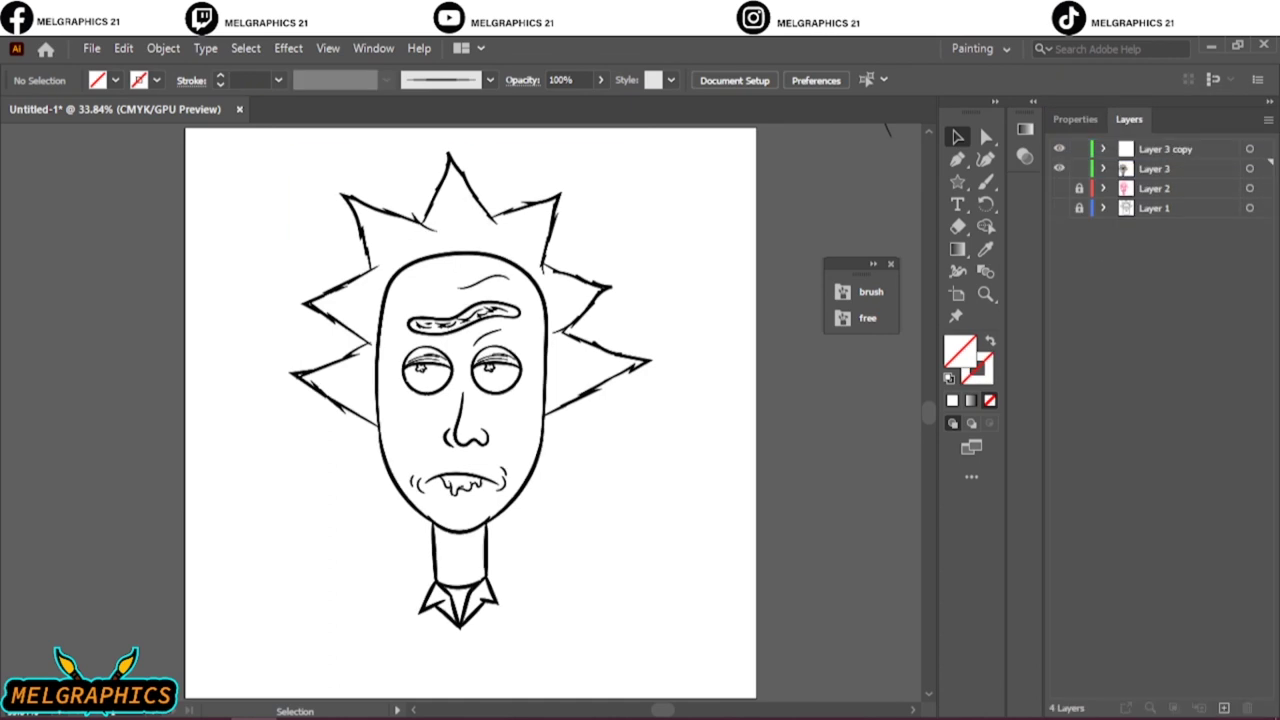
click(1059, 188)
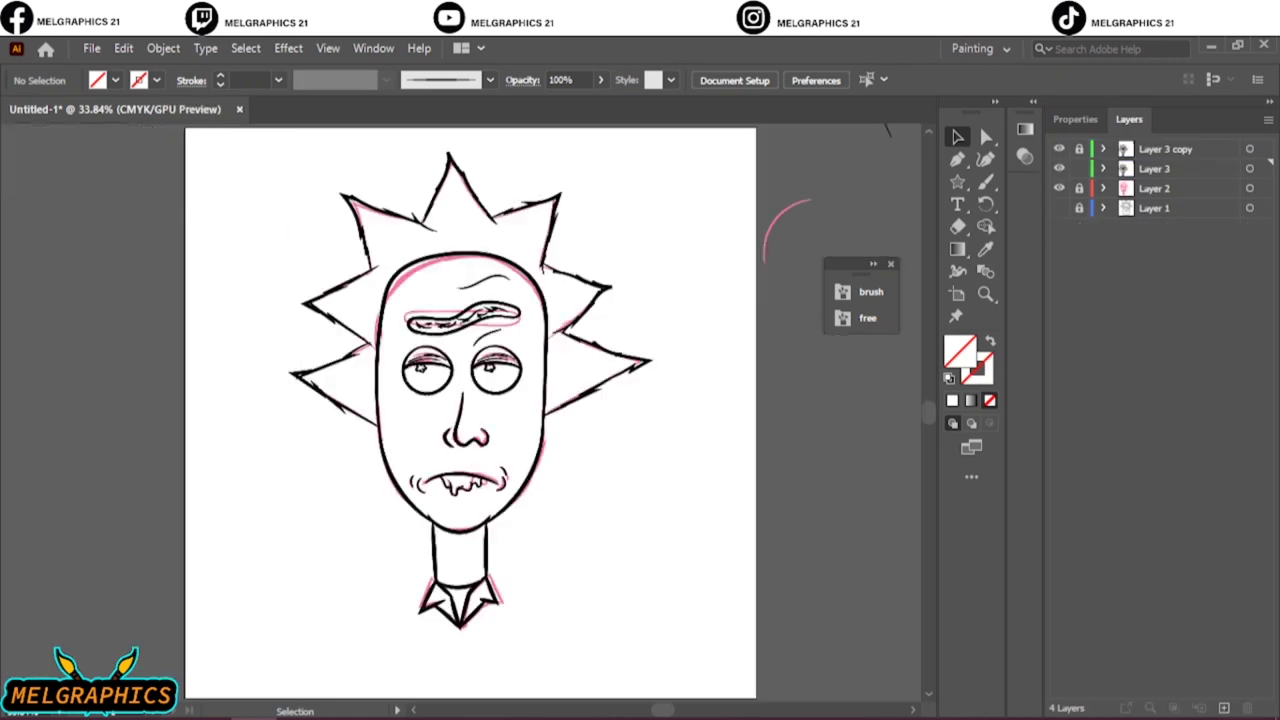
click(1059, 188)
click(1079, 168)
Draw a rectangle over the head with a #B7B7B7 neutral grey fill
key(m)
double_click(960, 350)
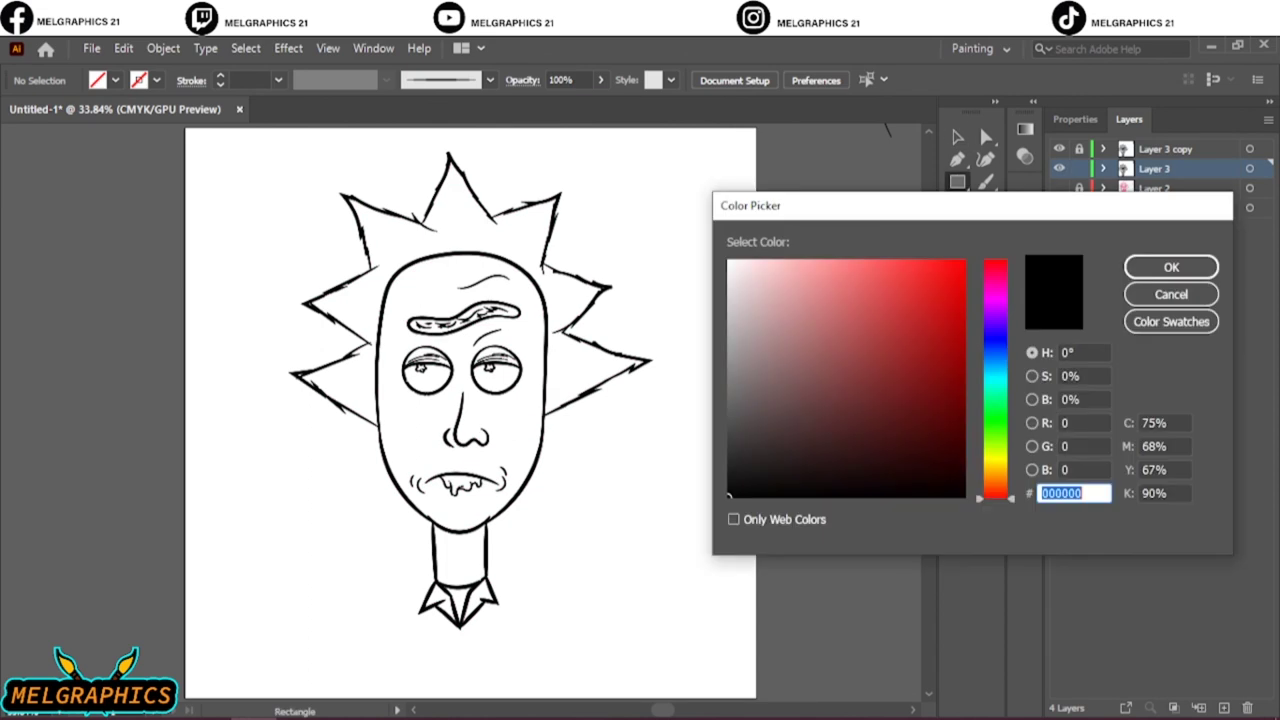
drag(996, 470, 996, 380)
click(738, 326)
click(738, 334)
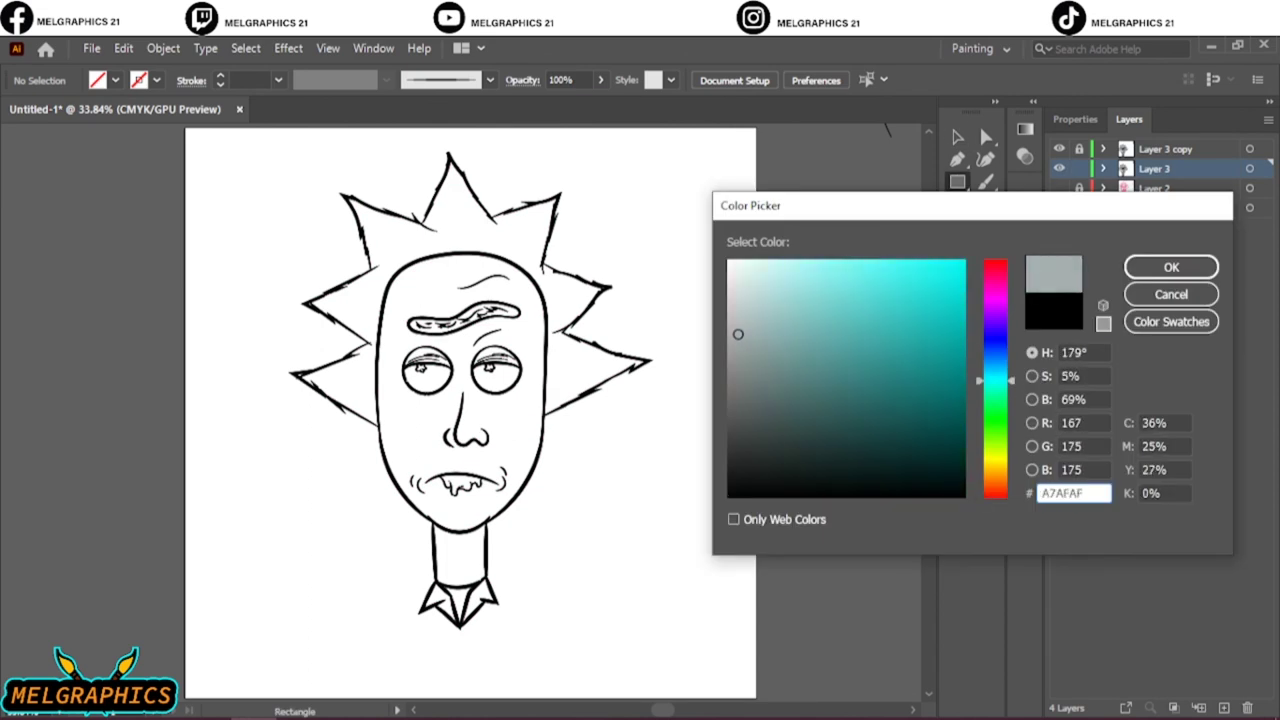
click(1171, 267)
drag(260, 138, 668, 634)
double_click(960, 350)
click(731, 330)
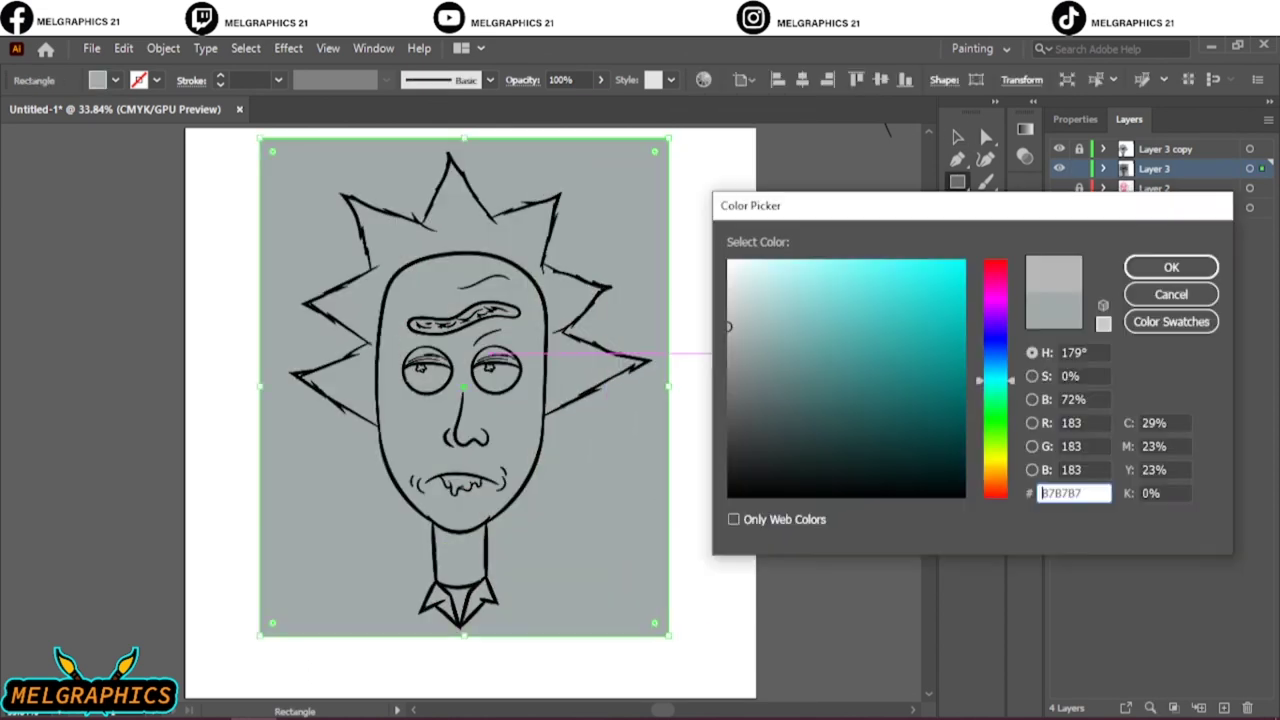
click(1171, 263)
key(v)
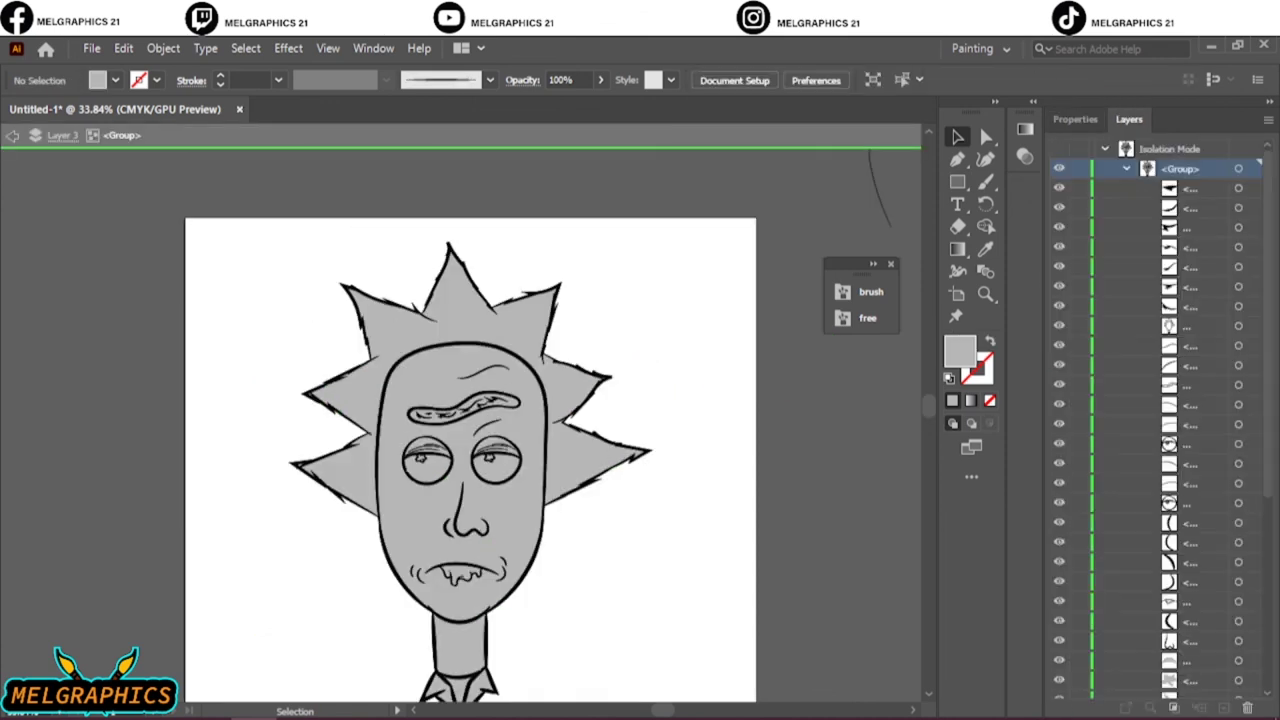
Fill hair and unibrow #45A5D6, color drool, collar and shirt, then lock Layer 3
text(45A5D6)
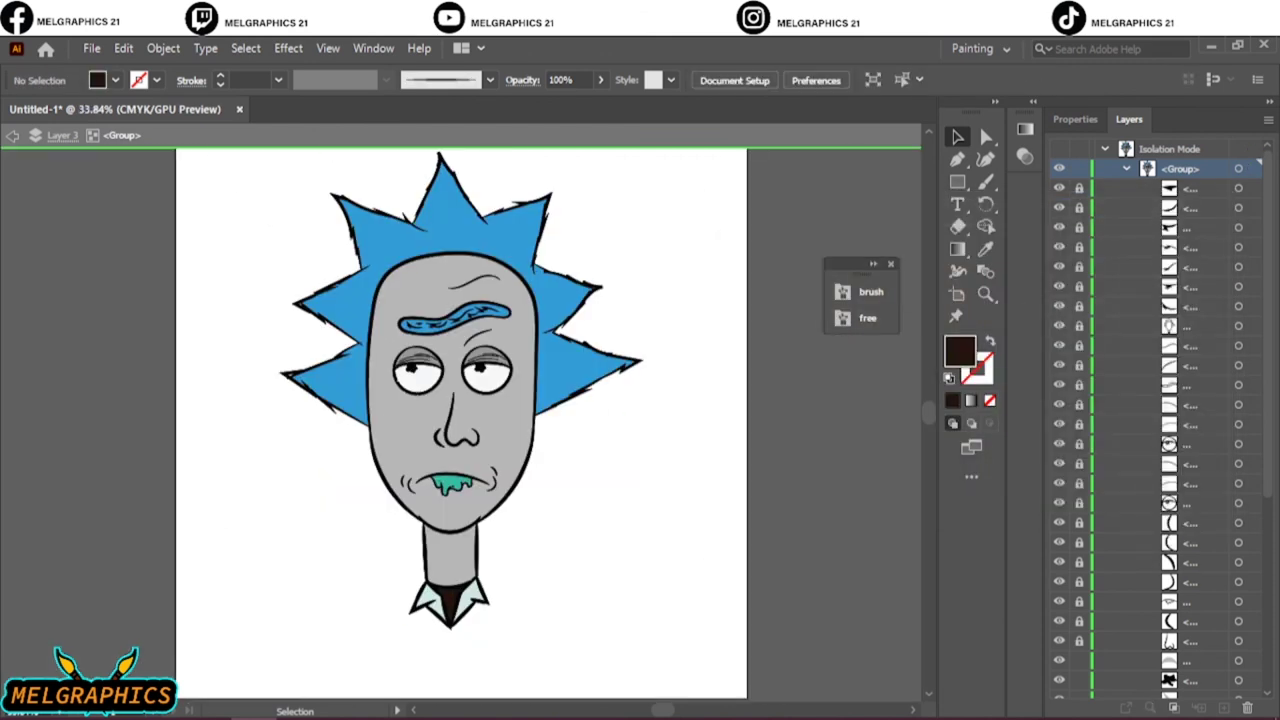
click(1079, 168)
Duplicate Layer 3, hide and lock the original, and switch to the Pencil tool
drag(1154, 168, 1224, 707)
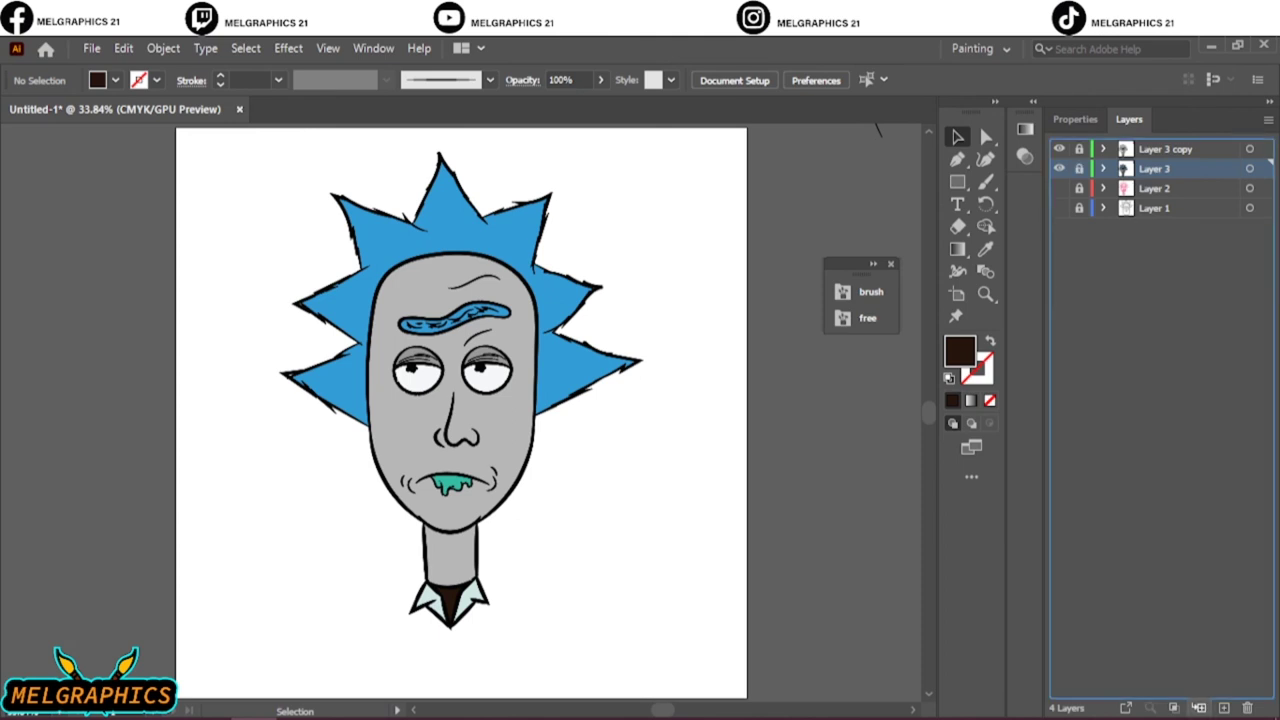
click(1079, 188)
click(1059, 188)
click(1079, 188)
click(1079, 168)
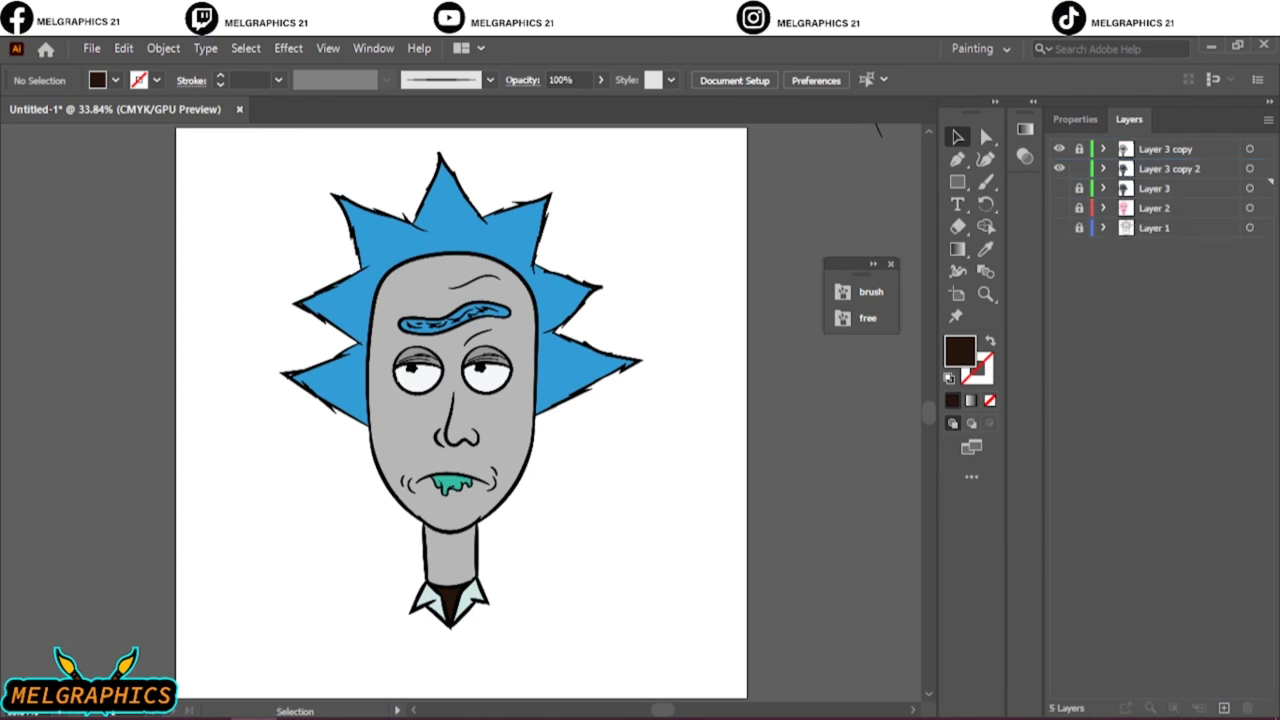
key(a)
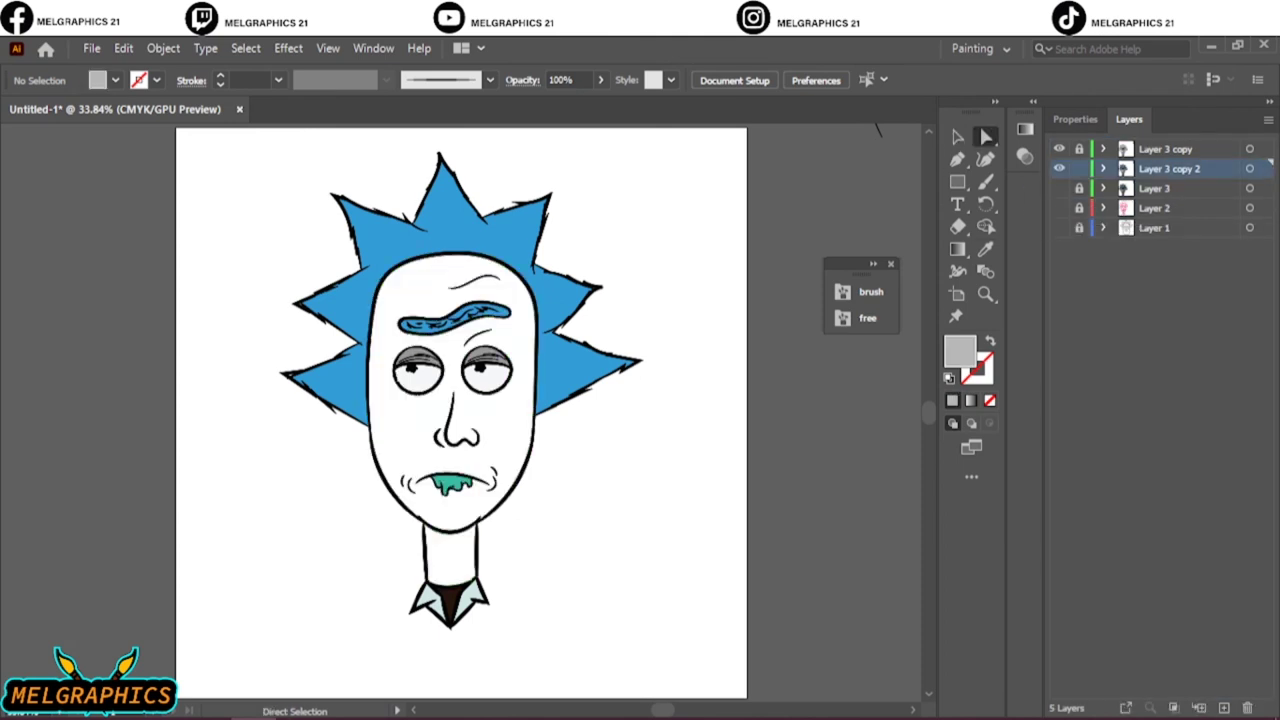
click(1154, 188)
scroll(444, 469, up, 5)
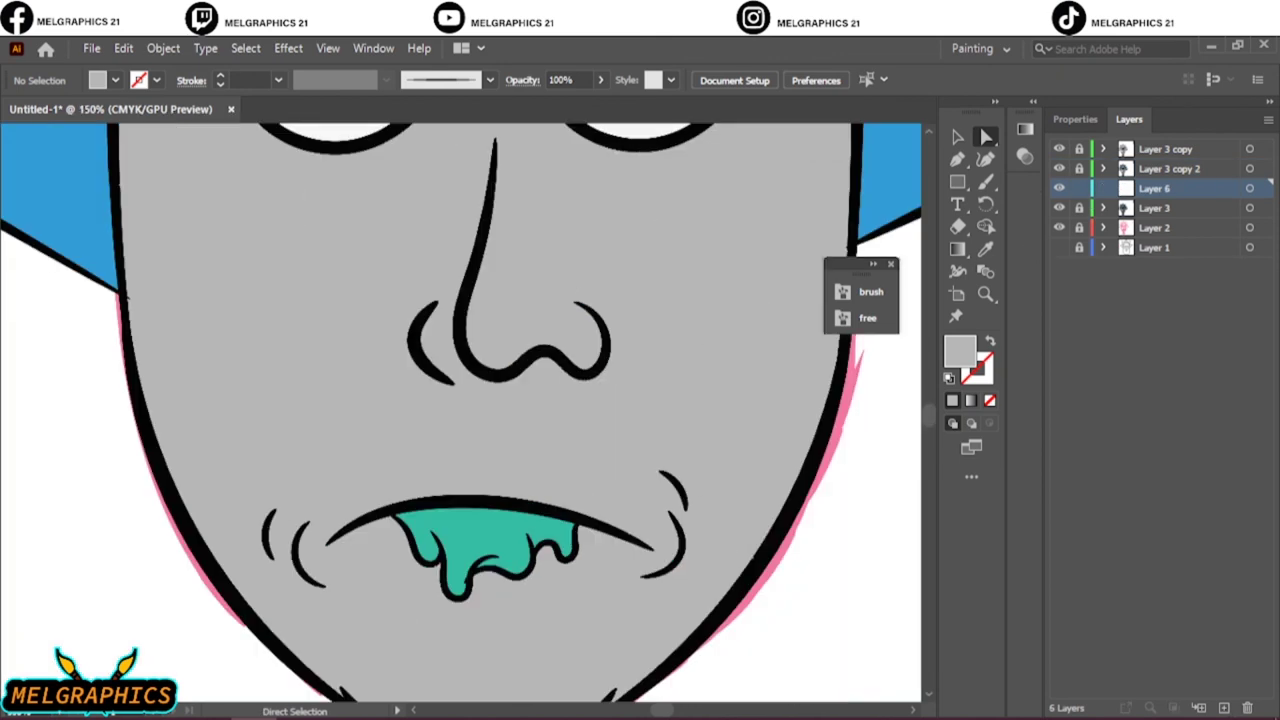
double_click(959, 350)
key(Escape)
click(985, 181)
click(1068, 226)
scroll(460, 410, down, 3)
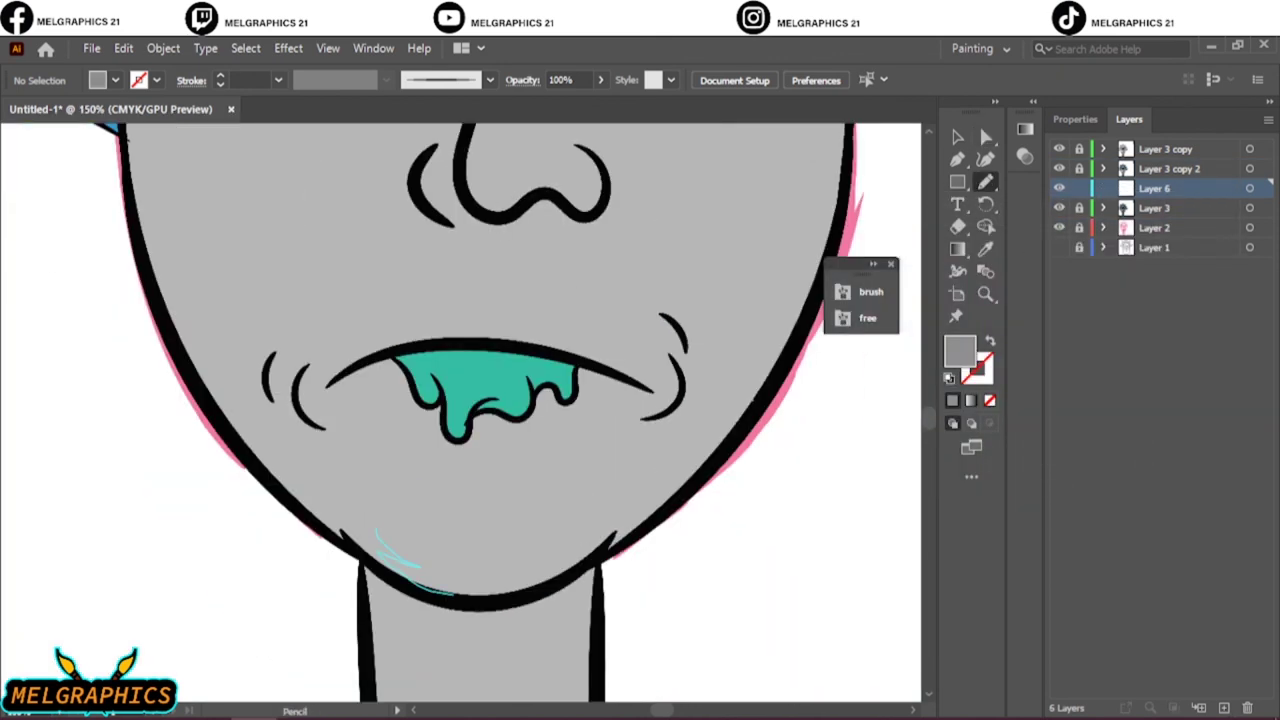
Draw grey shadow shapes beside the mouth, along the chin, under the lip and drool
drag(448, 565, 430, 590)
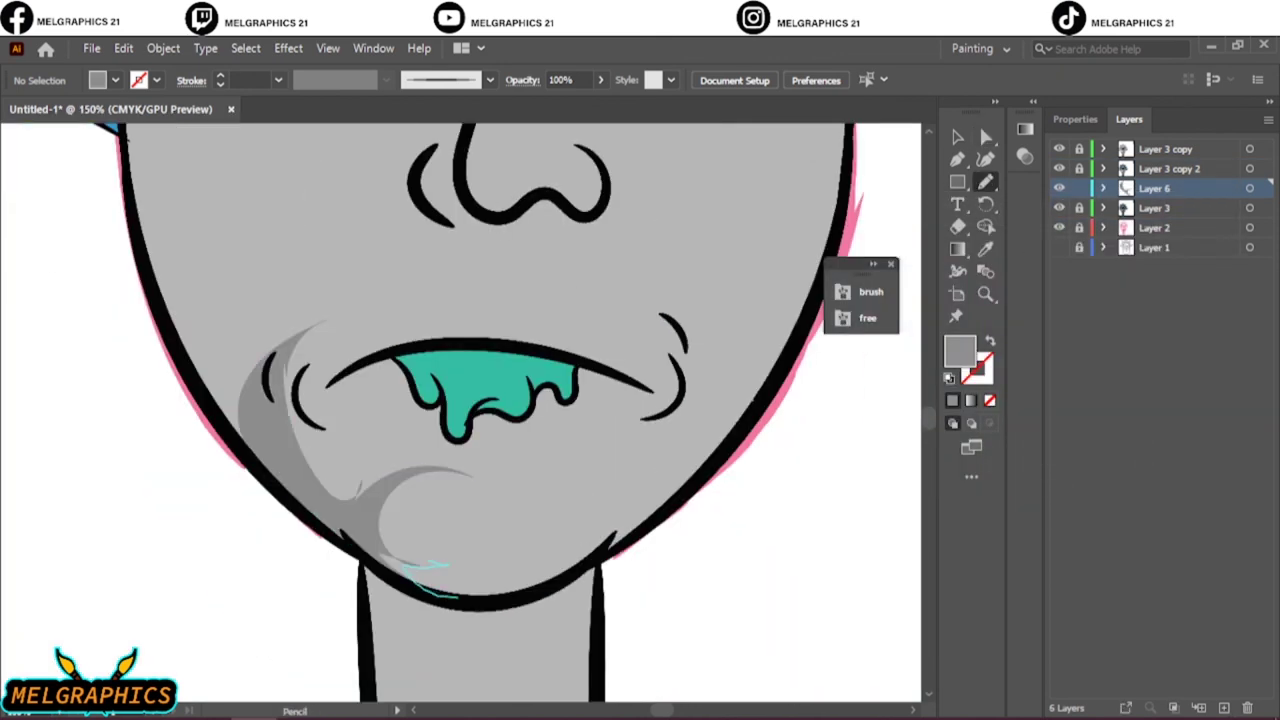
drag(397, 495, 440, 585)
key(ctrl+0)
key(ctrl+plus)
key(ctrl+plus)
key(ctrl+plus)
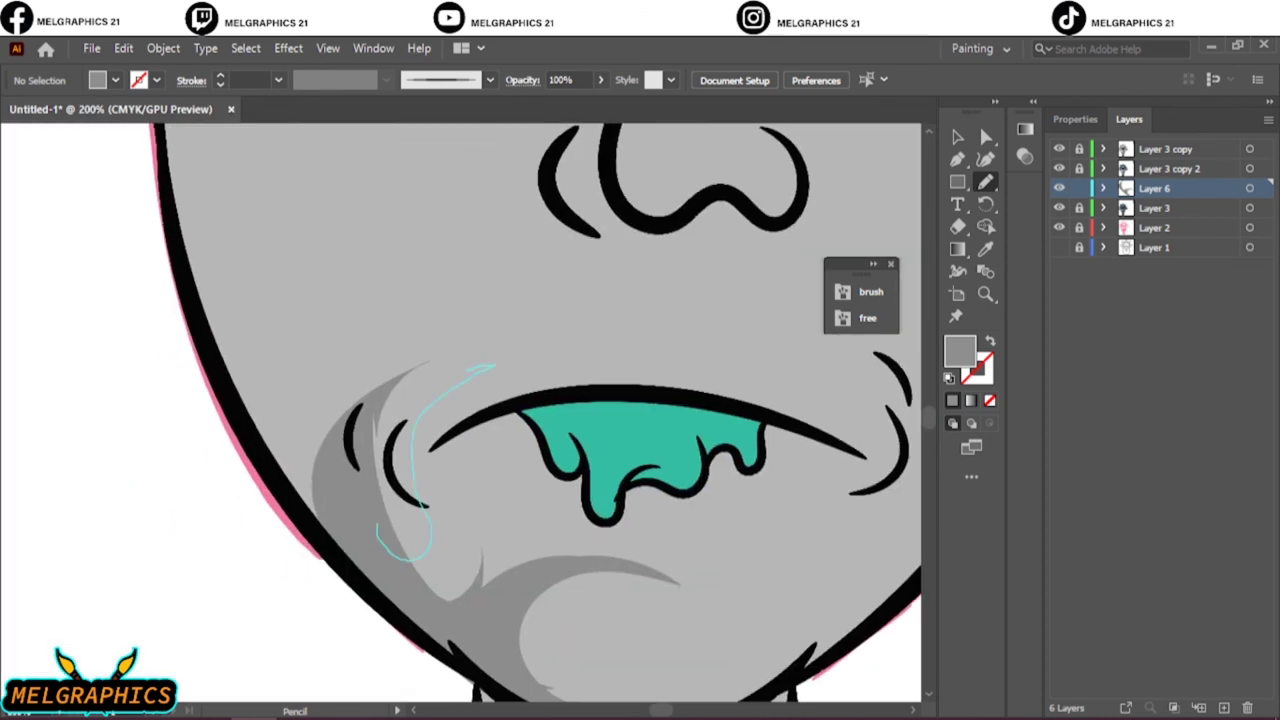
drag(443, 514, 452, 595)
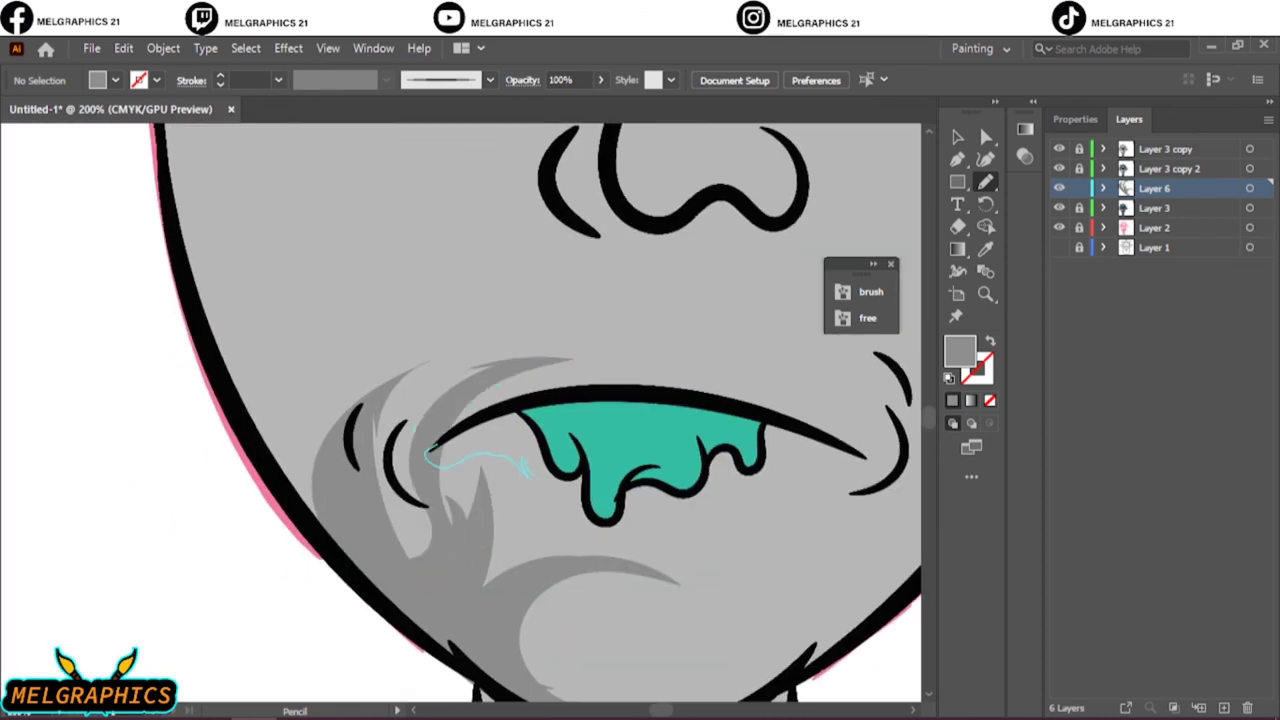
drag(528, 470, 432, 452)
key(ctrl+plus)
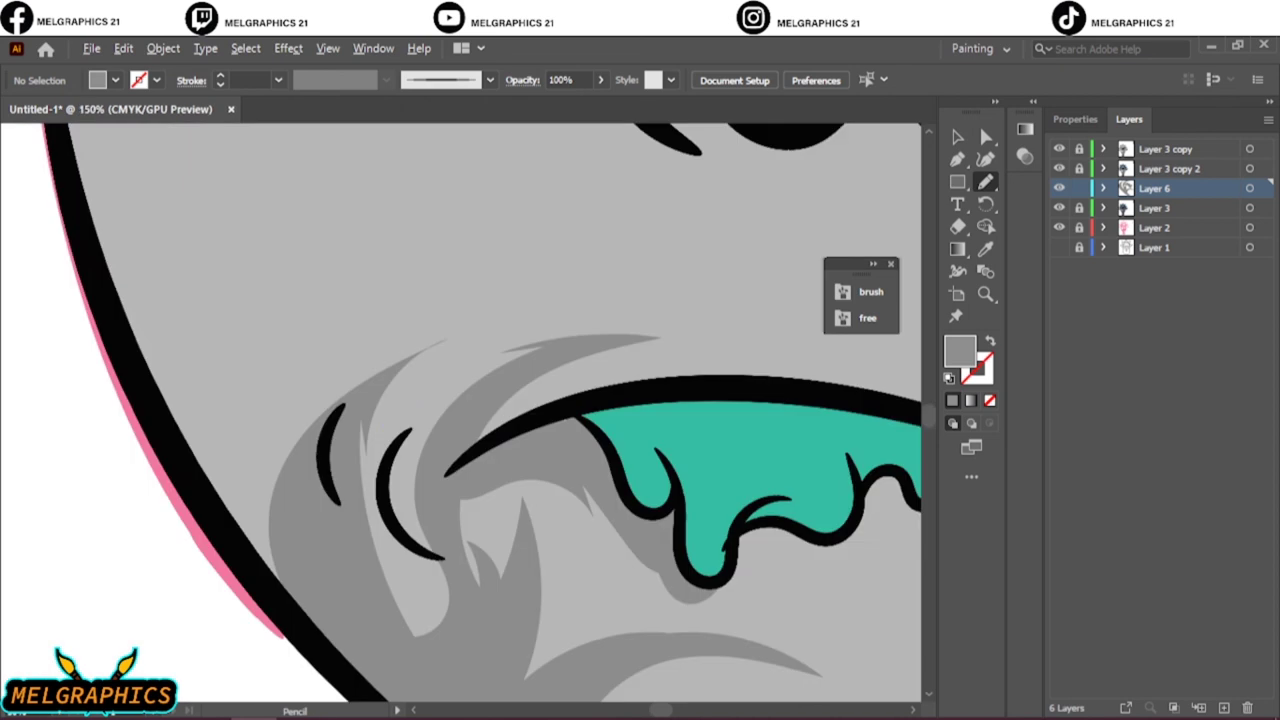
drag(368, 524, 382, 580)
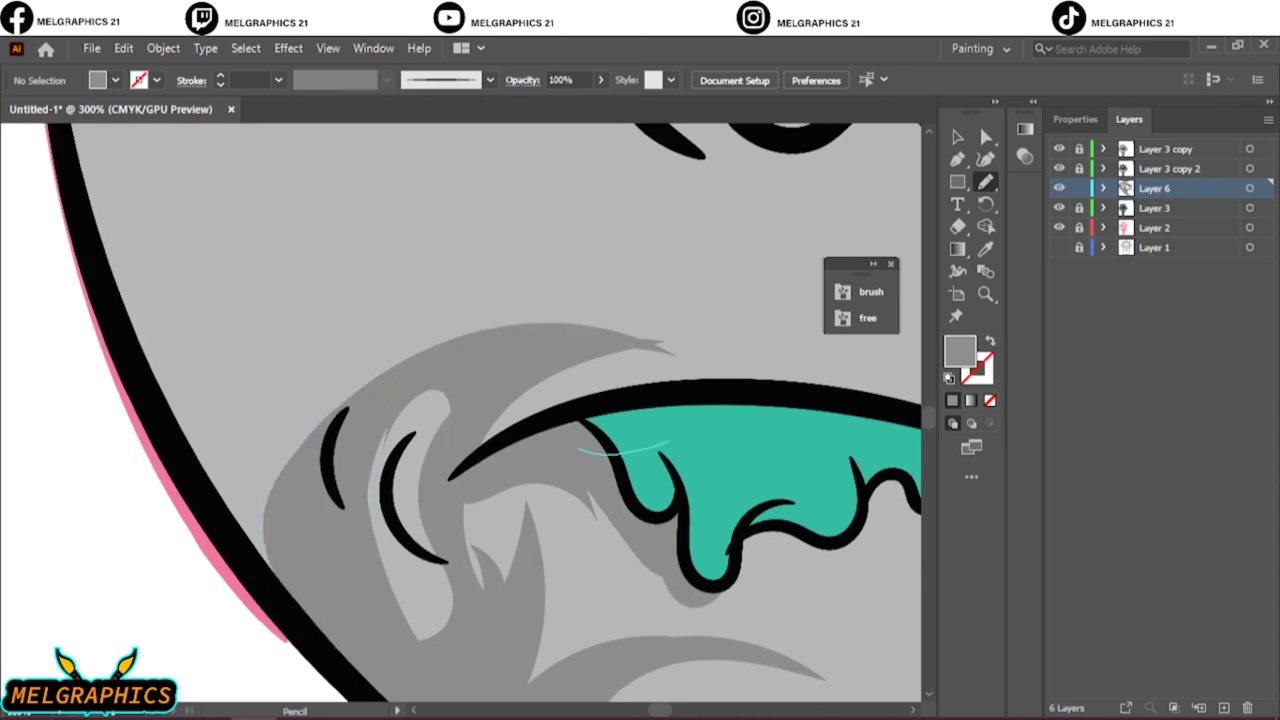
key(ctrl+0)
key(ctrl+plus)
key(ctrl+plus)
key(ctrl+plus)
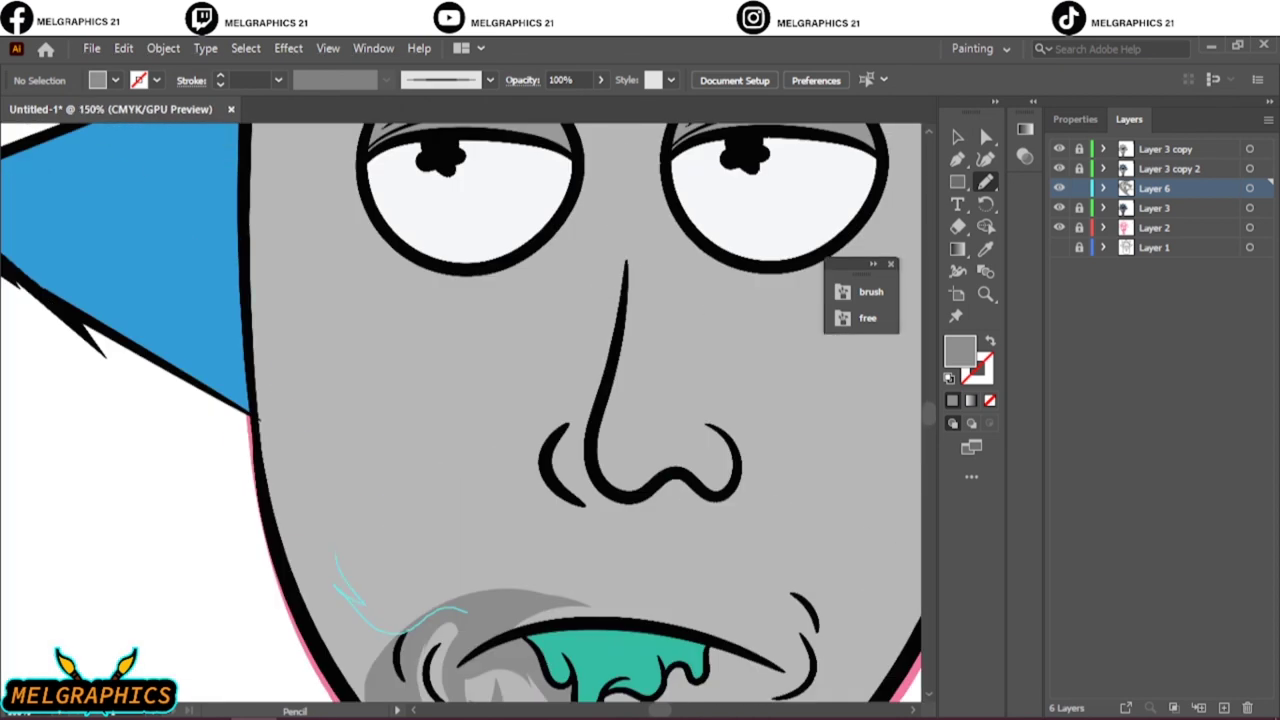
Add a shadow beside the left nostril, then undo the recent shading strokes
key(ctrl+0)
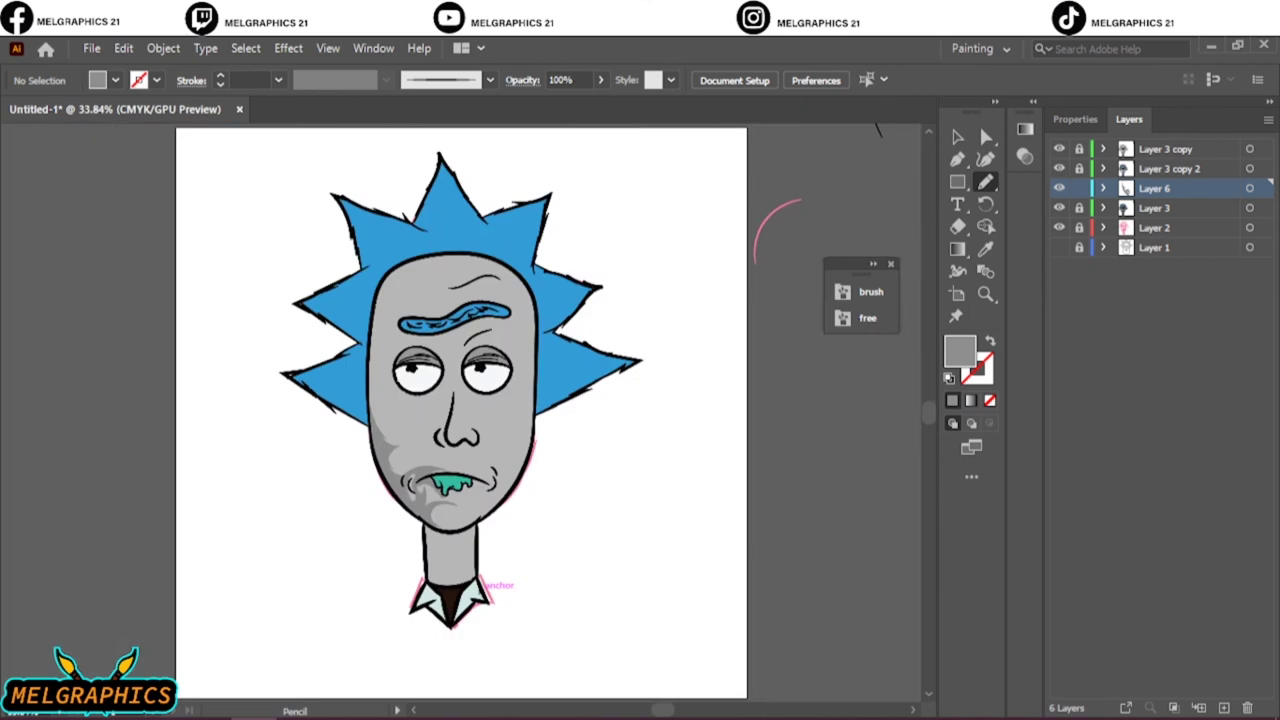
key(ctrl+1)
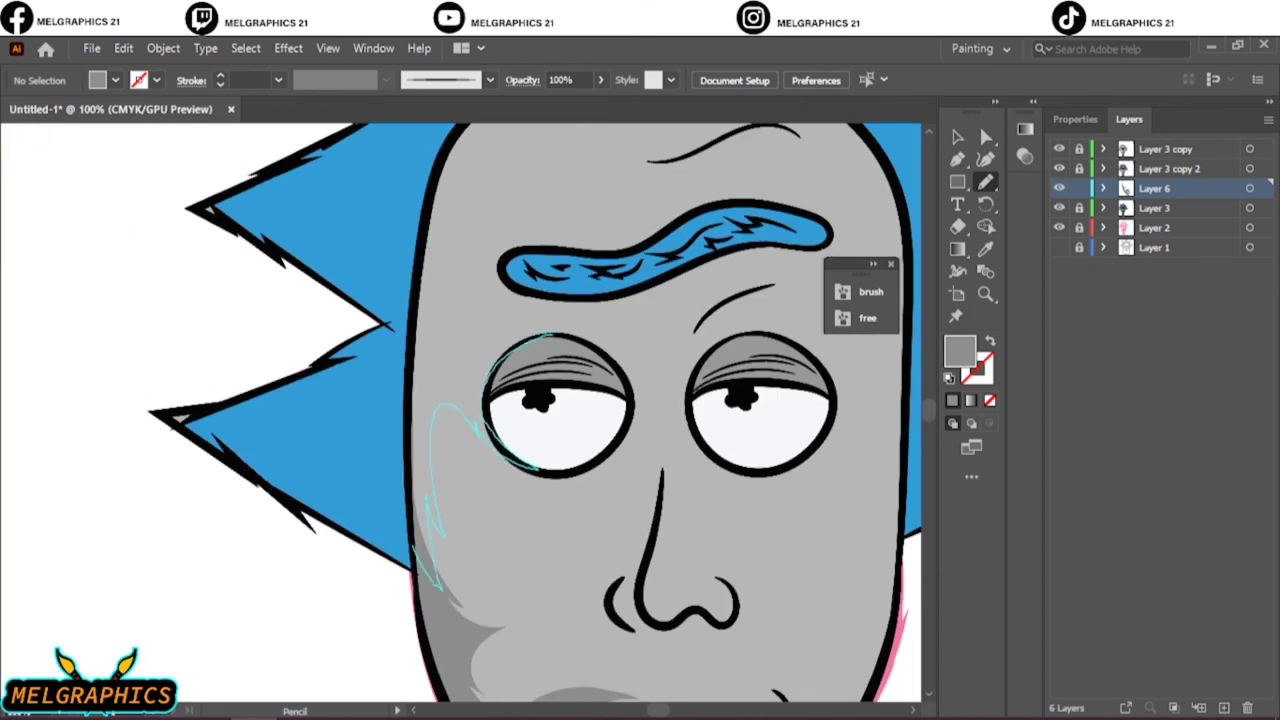
key(ctrl+0)
key(ctrl+1)
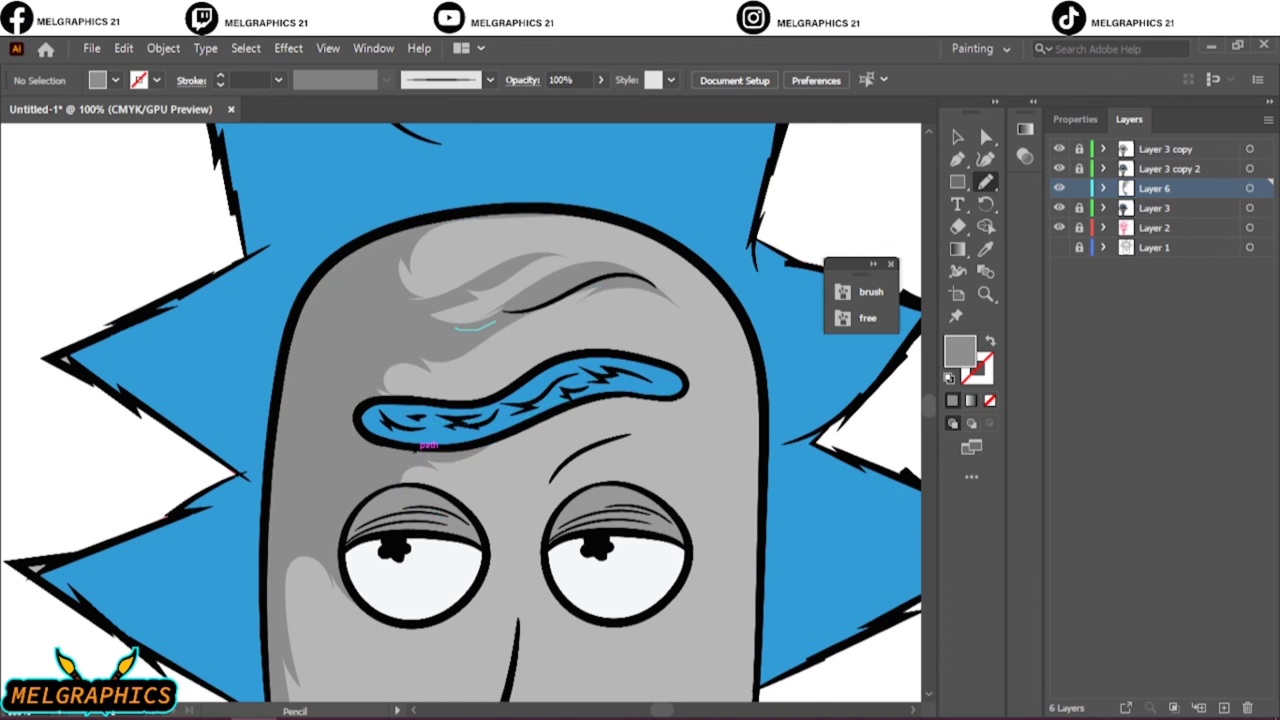
key(ctrl+0)
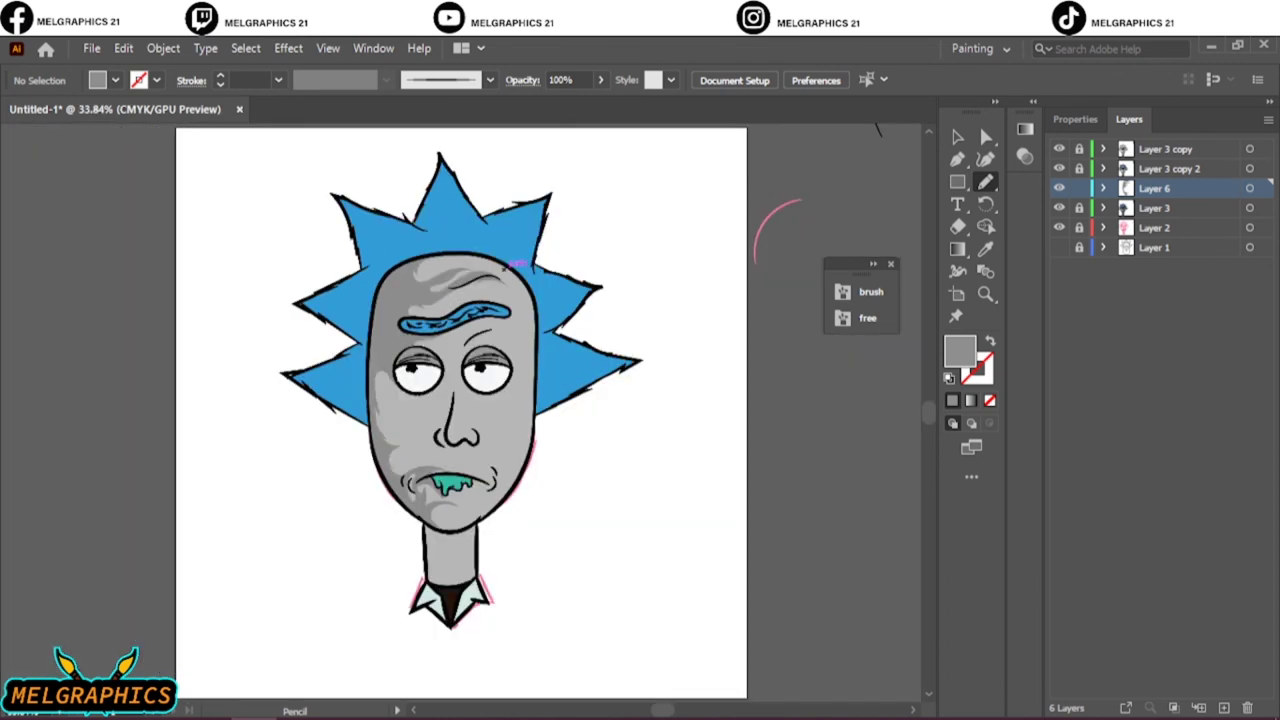
key(ctrl+plus)
key(ctrl+plus)
key(ctrl+plus)
mouse_move(520, 524)
mouse_down()
mouse_move(505, 528)
mouse_move(527, 555)
mouse_up()
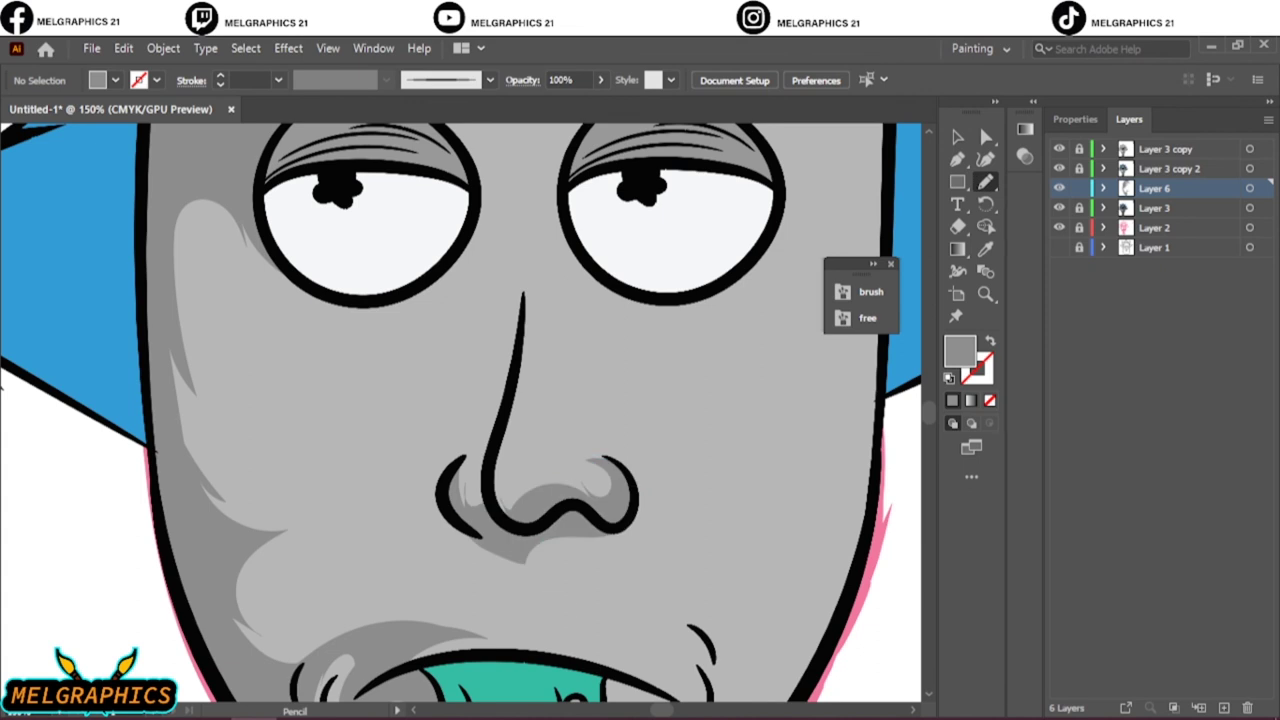
key(ctrl+minus)
key(ctrl+minus)
key(ctrl+minus)
scroll(560, 400, right, 3)
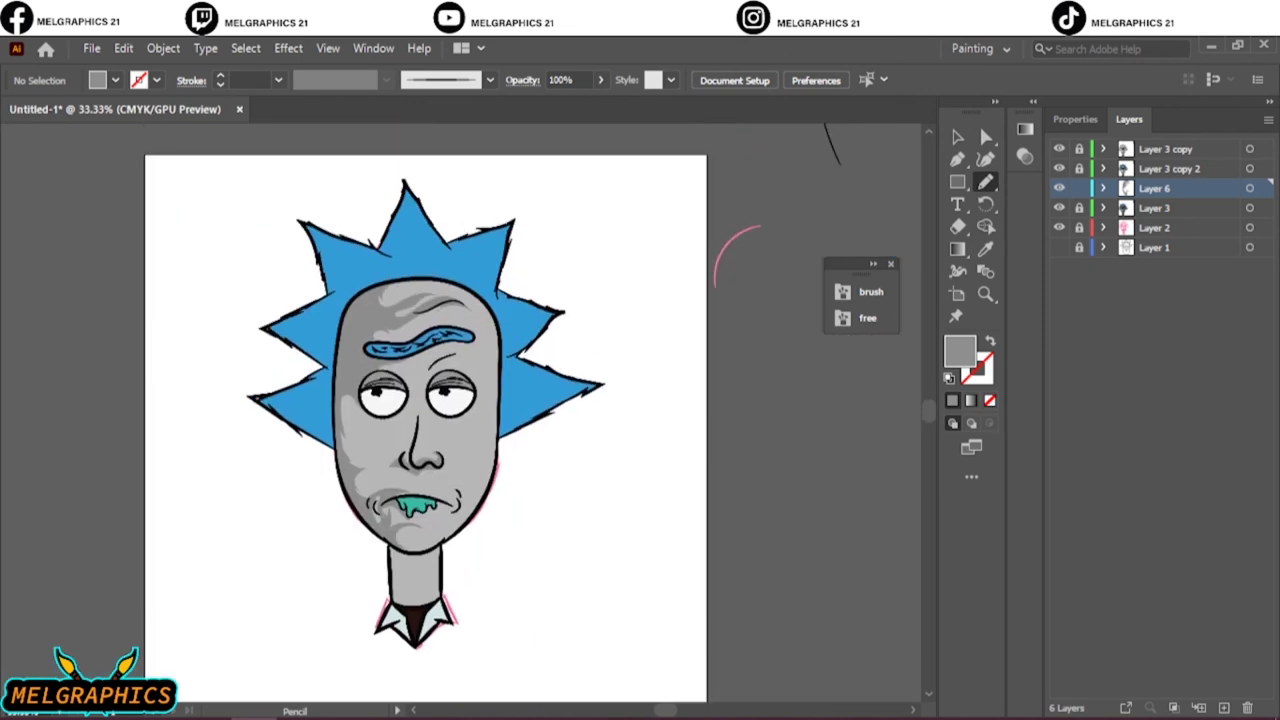
key(ctrl+z)
key(ctrl+z)
key(ctrl+z)
Shade the left forehead, the area beside the left eye, and above the eyebrow
key(ctrl+plus)
key(ctrl+plus)
key(ctrl+plus)
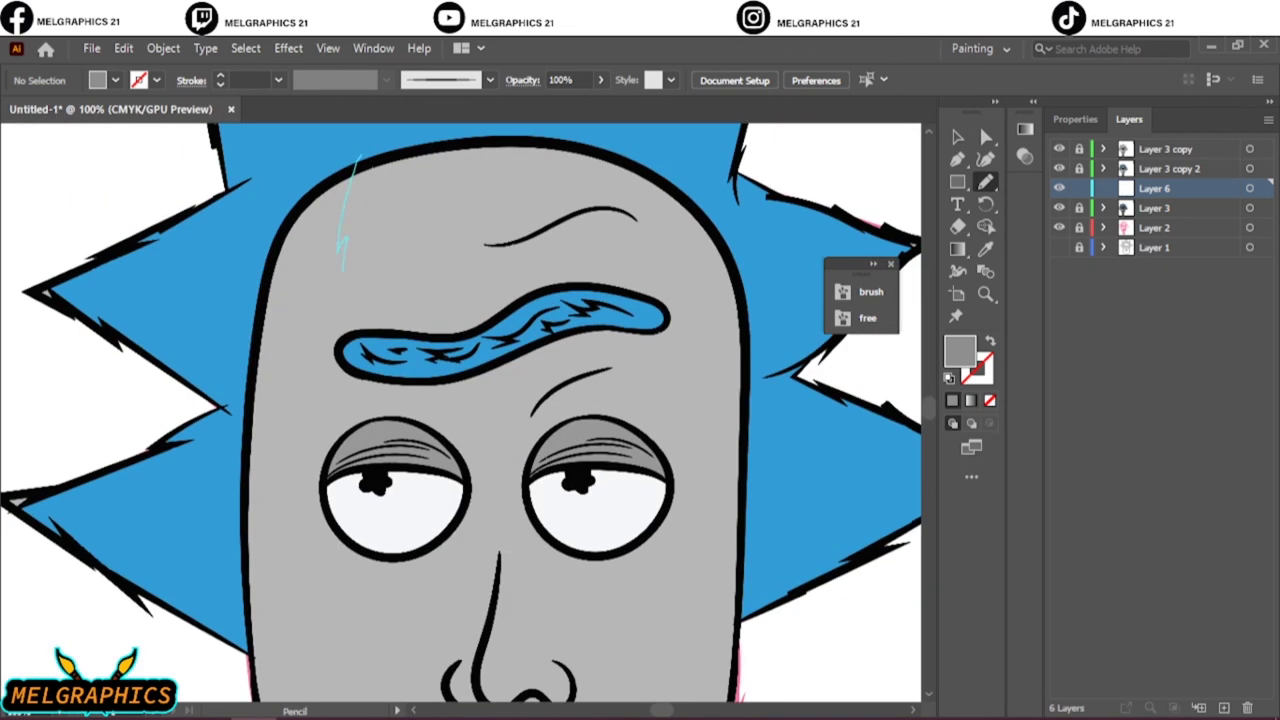
drag(343, 268, 400, 150)
drag(480, 330, 250, 470)
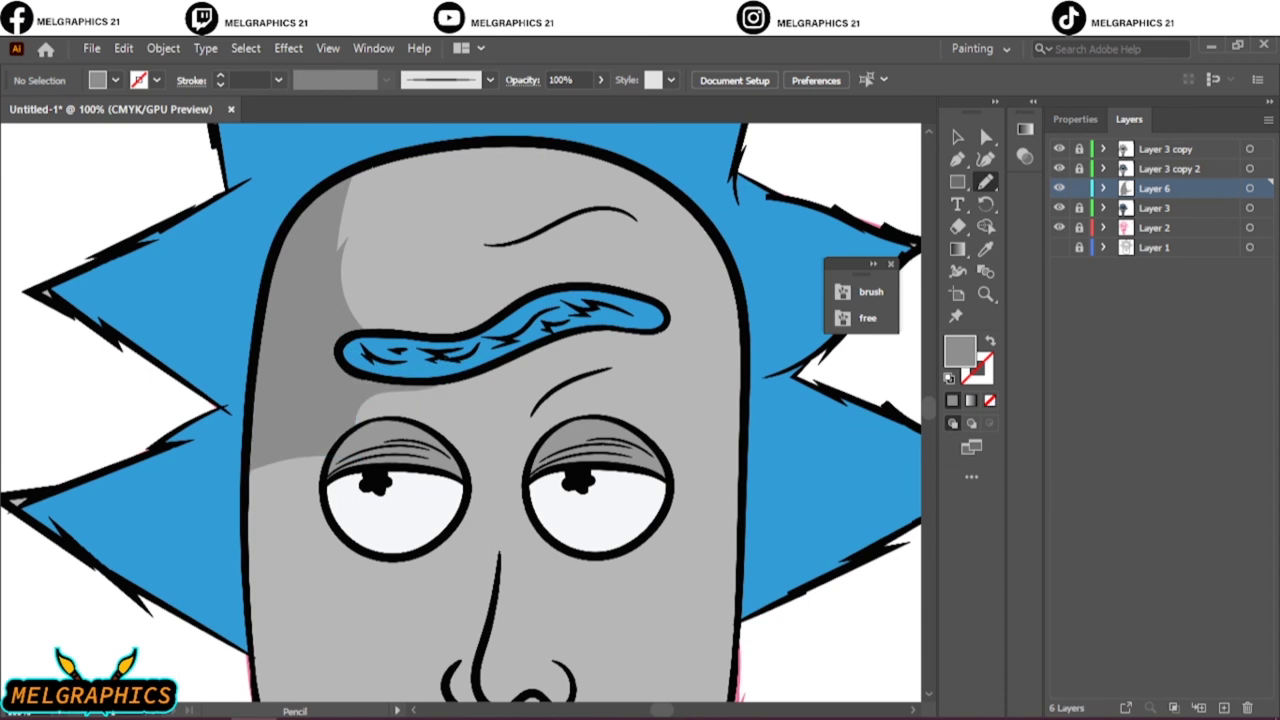
drag(336, 284, 384, 318)
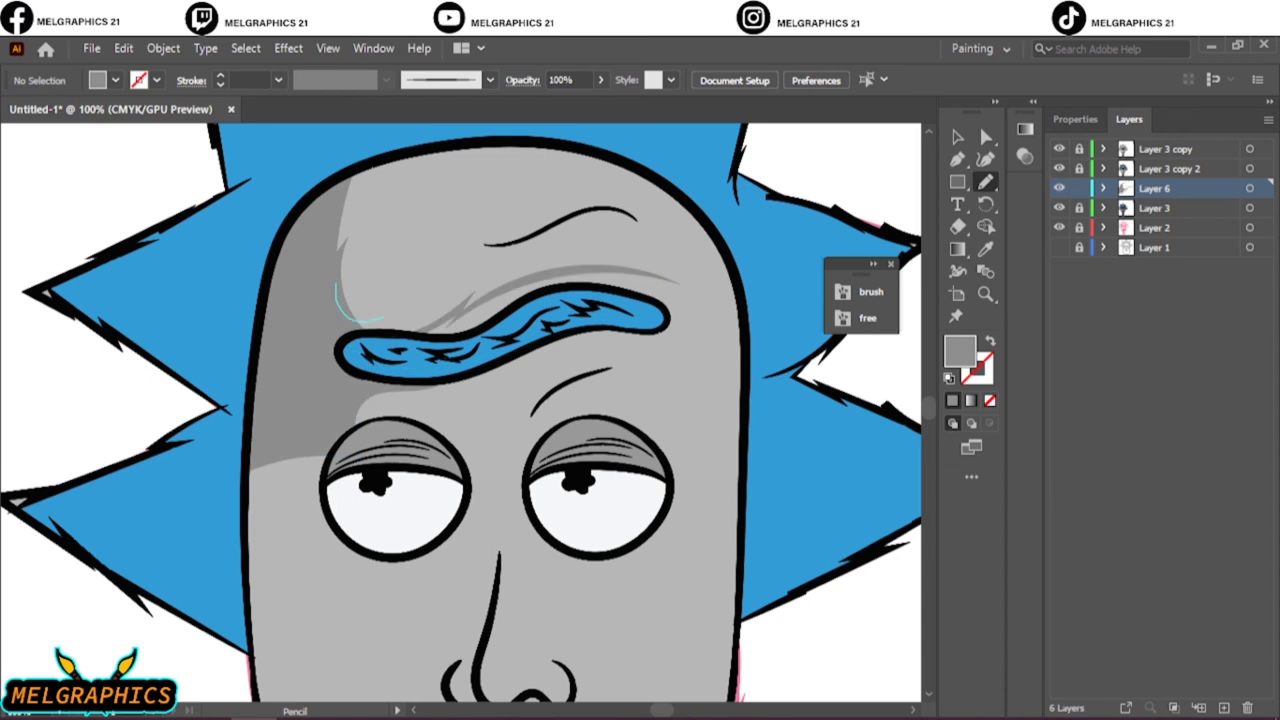
drag(662, 236, 662, 236)
key(ctrl+0)
Shade down the left cheek and to the left of the mouth
key(ctrl+plus)
key(ctrl+plus)
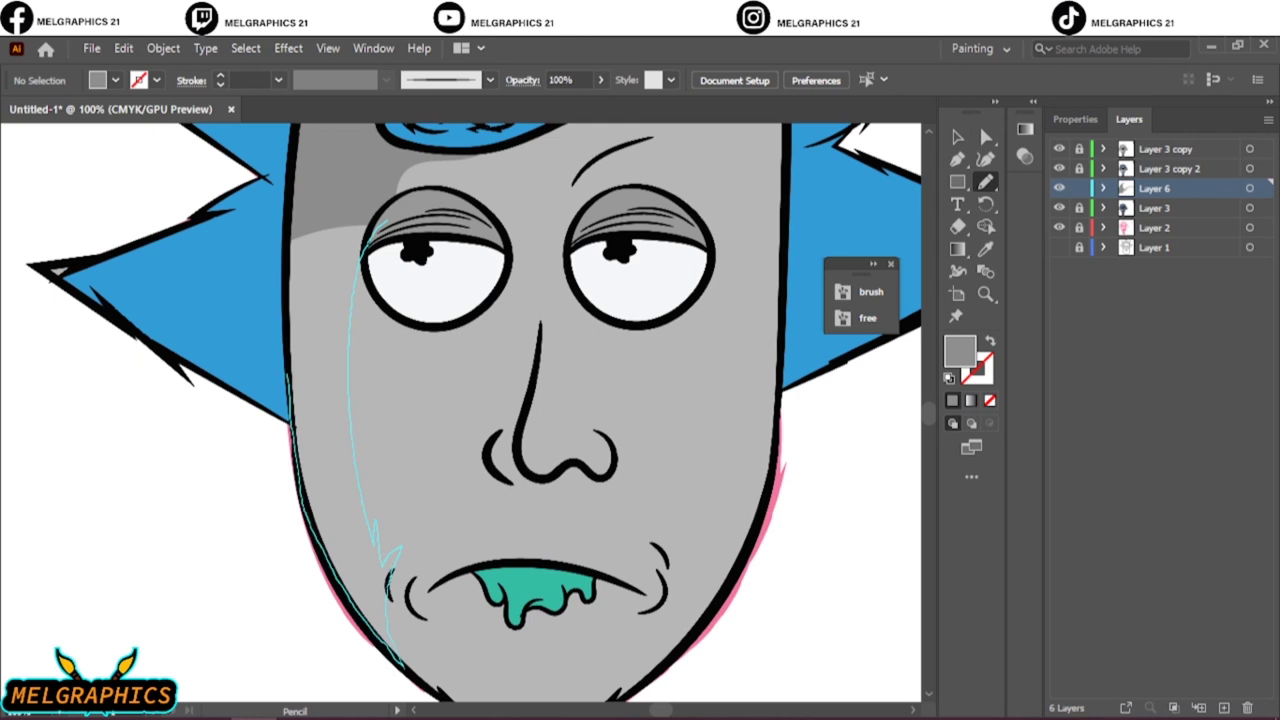
drag(388, 640, 372, 235)
key(ctrl+0)
key(ctrl+plus)
key(ctrl+plus)
key(ctrl+plus)
scroll(460, 410, down, 3)
drag(275, 400, 222, 382)
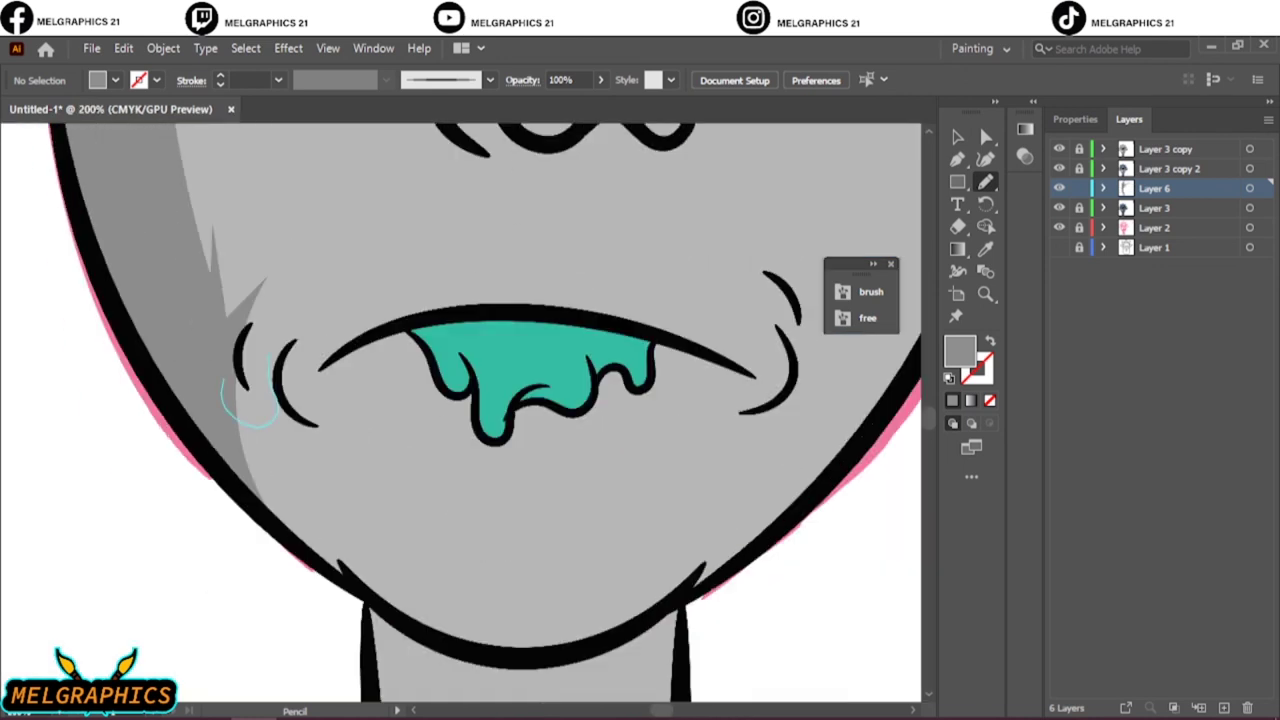
drag(607, 452, 607, 452)
key(ctrl+0)
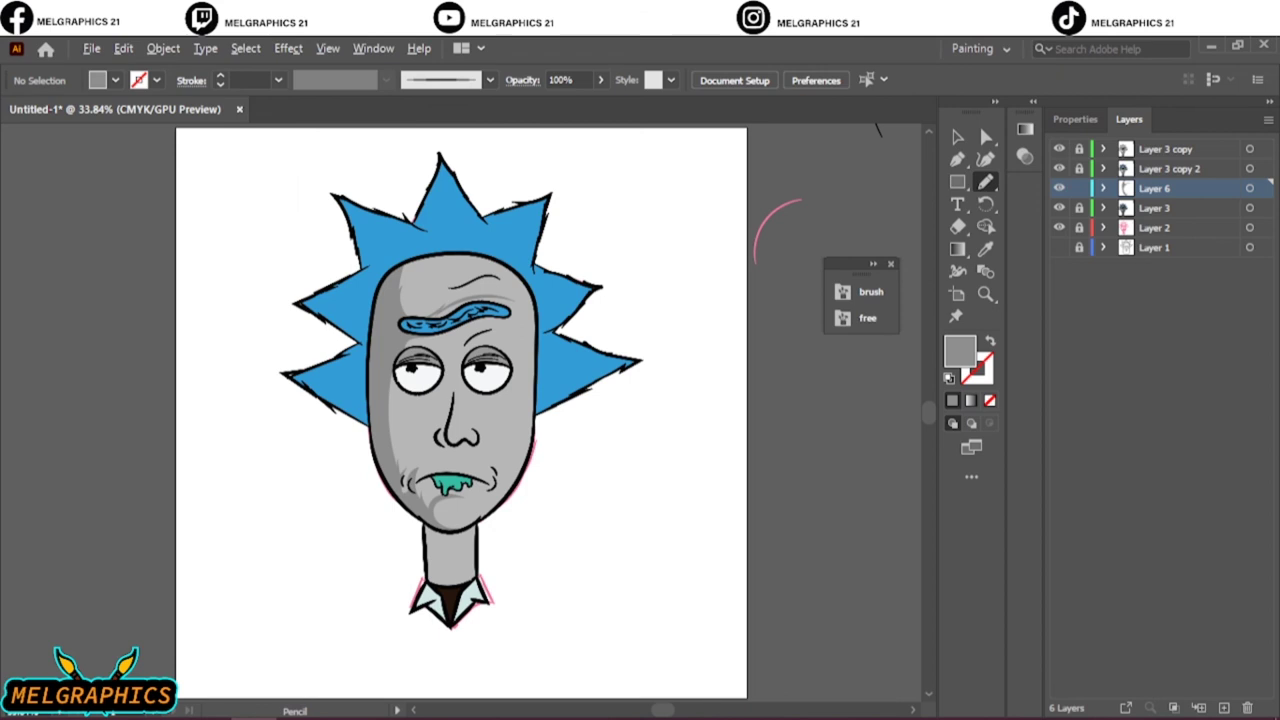
Shade the neck and add shading around the eyebrow
key(ctrl+plus)
key(ctrl+plus)
key(ctrl+plus)
key(ctrl+0)
scroll(460, 410, down, 1)
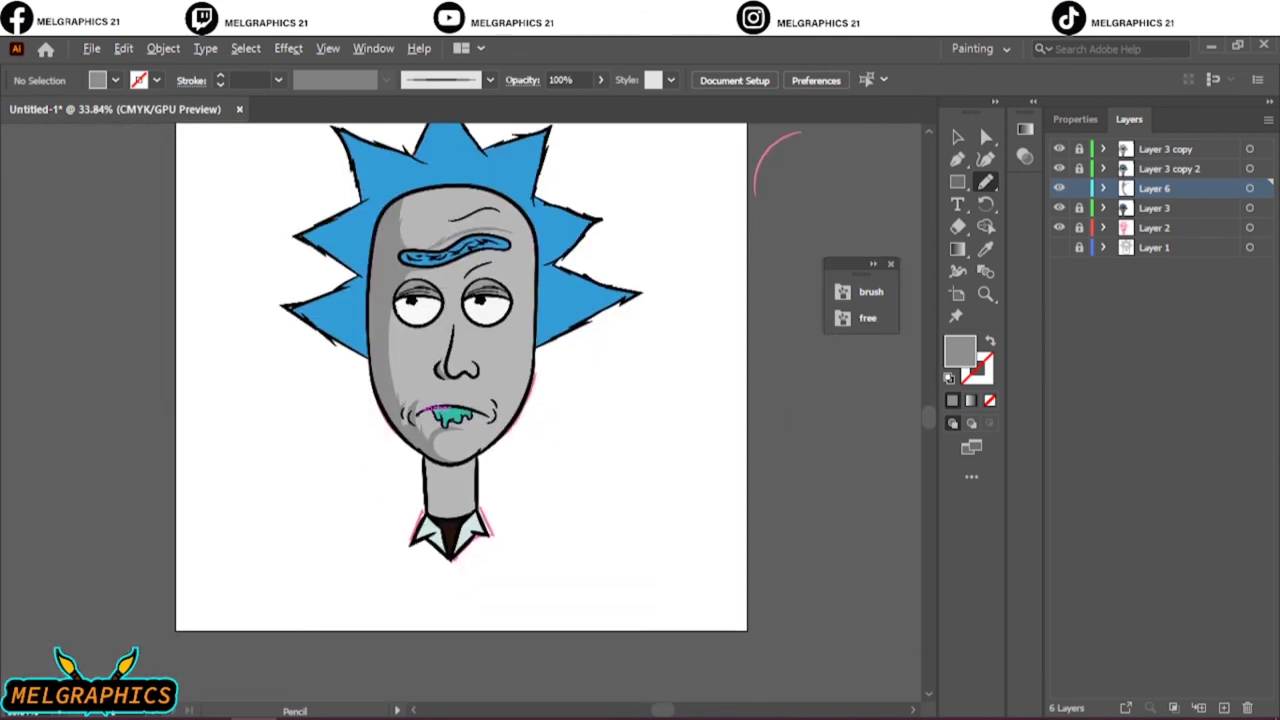
key(ctrl+plus)
key(ctrl+plus)
key(ctrl+plus)
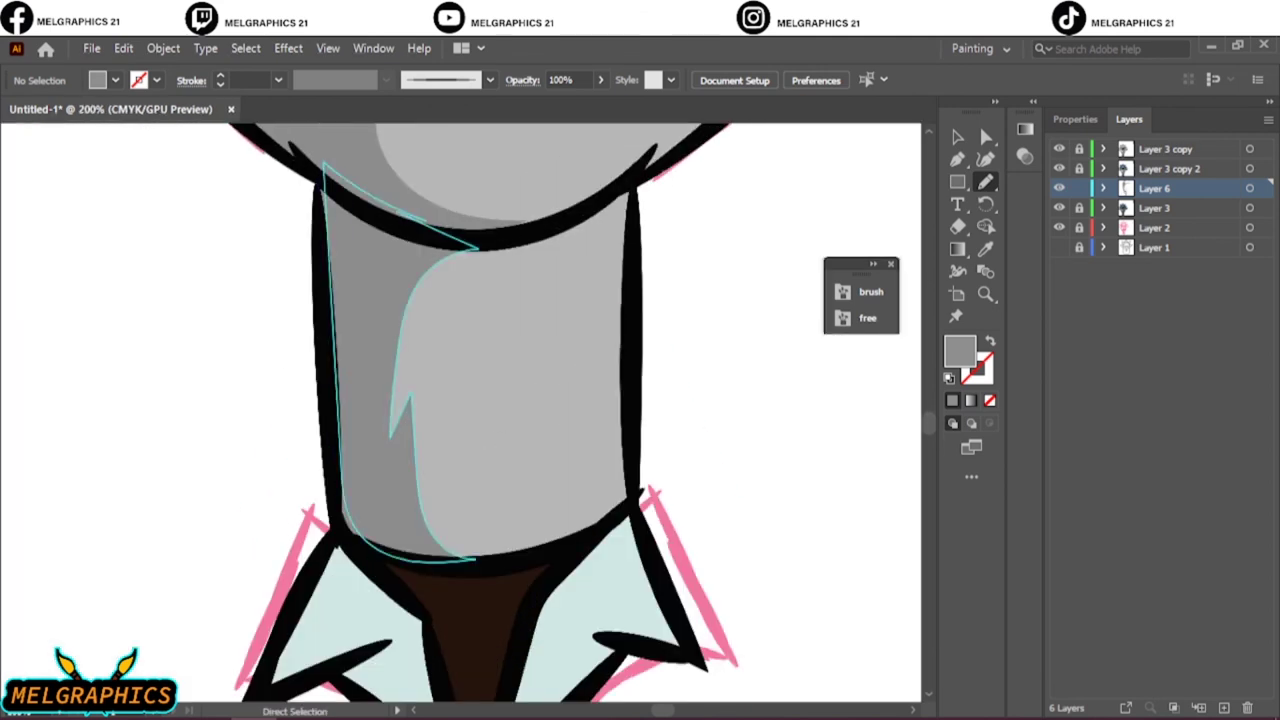
key(ctrl+0)
key(v)
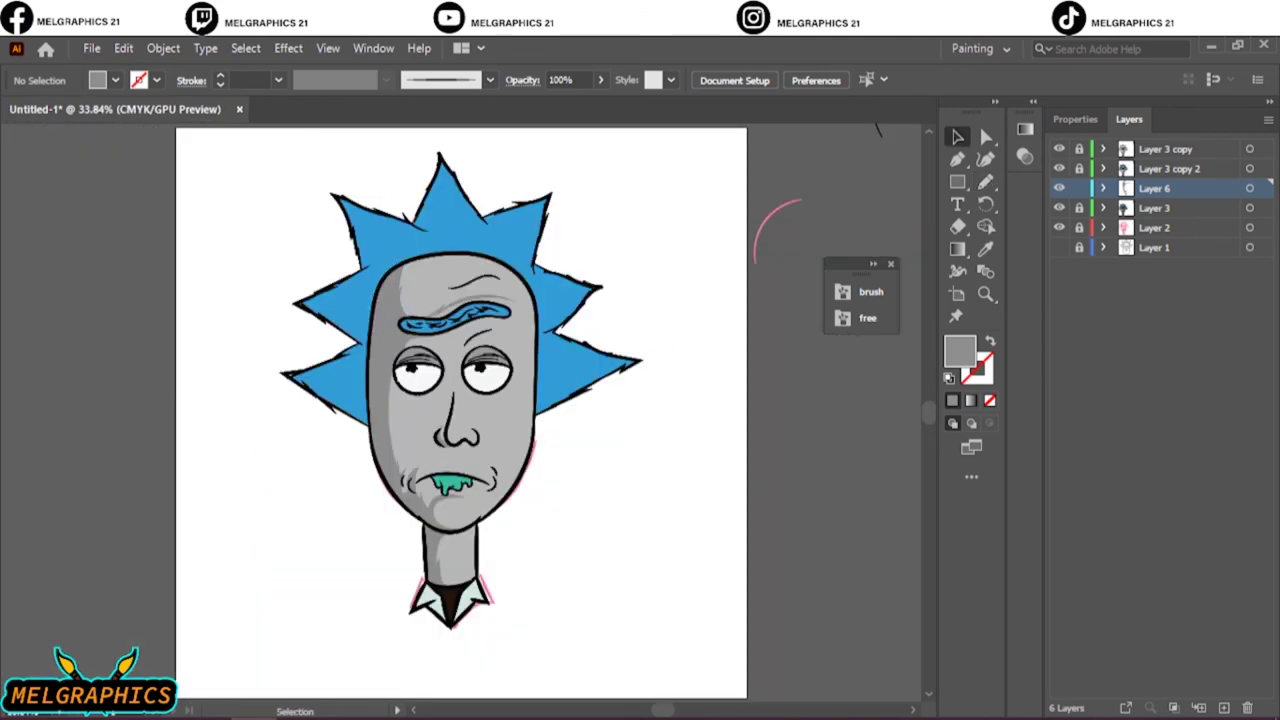
key(ctrl+plus)
key(ctrl+plus)
key(ctrl+plus)
key(n)
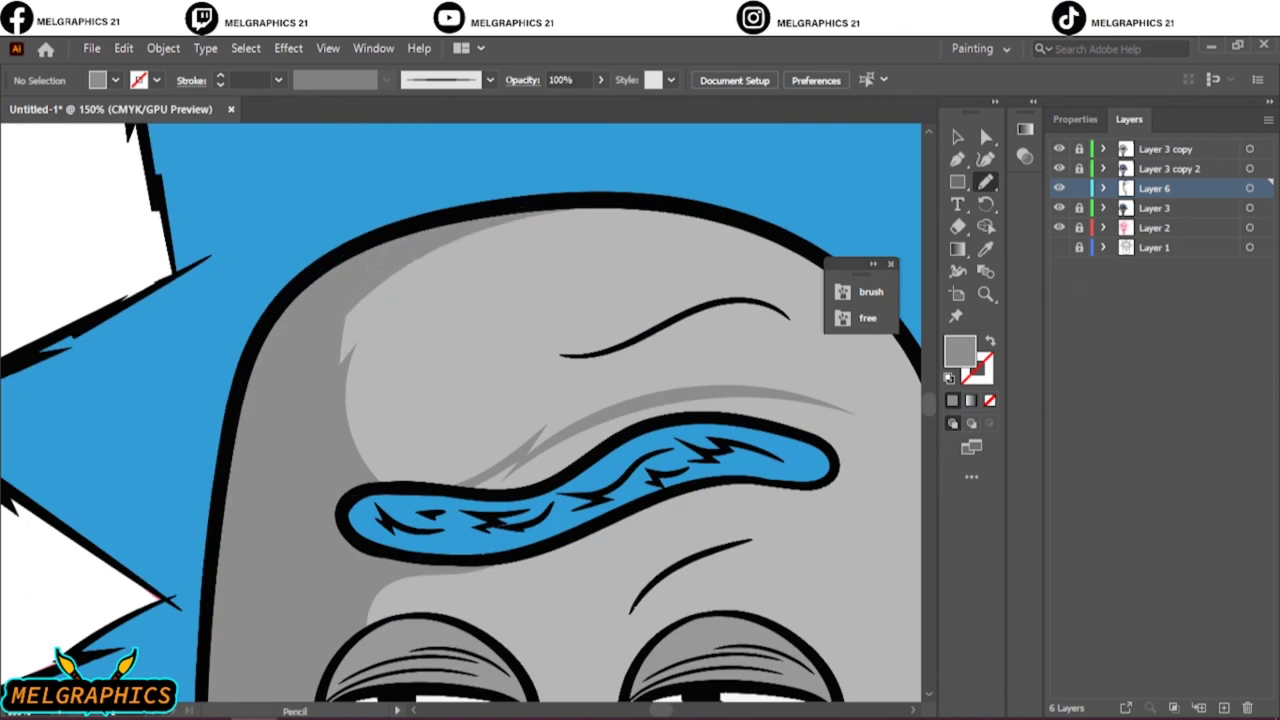
drag(566, 210, 640, 196)
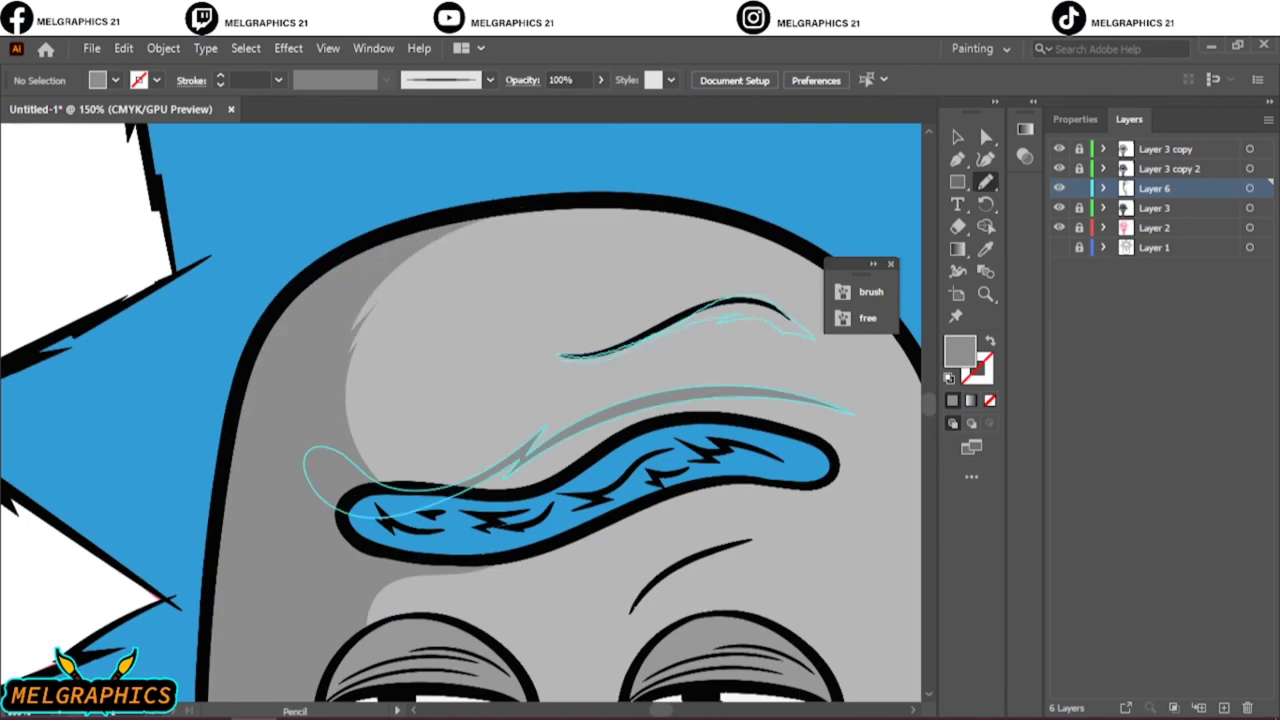
key(ctrl+0)
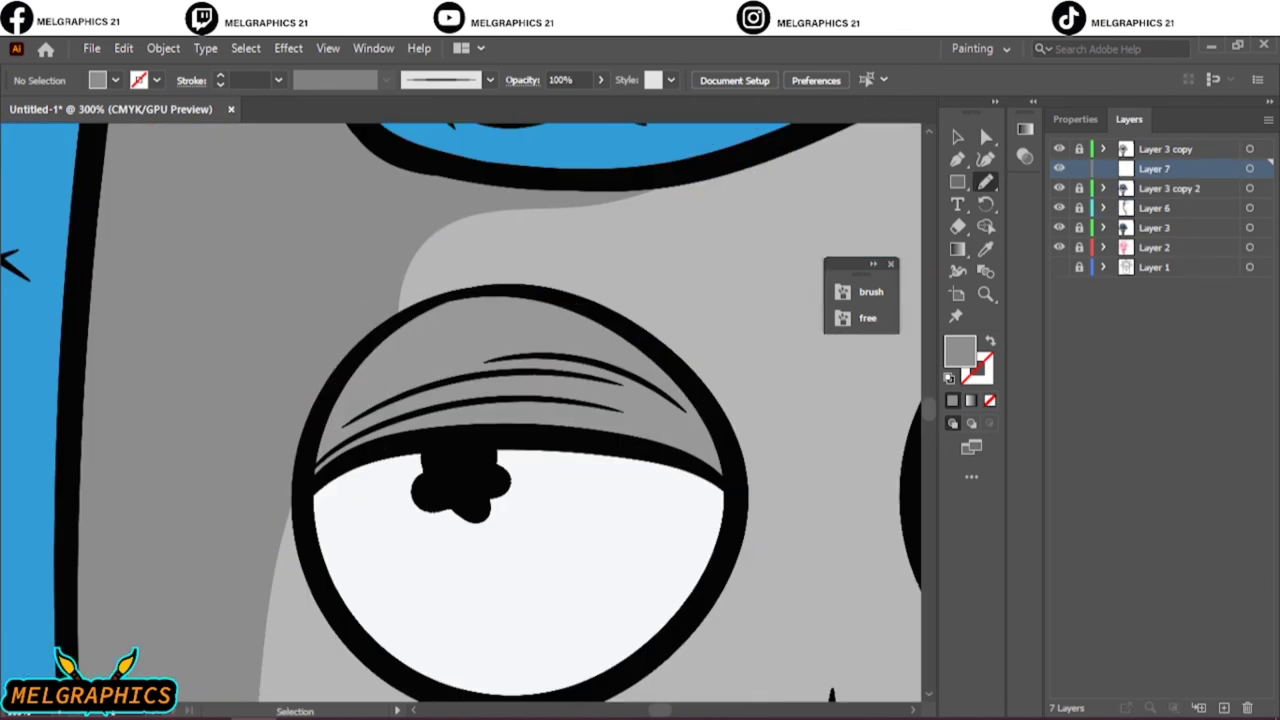
Sample and adjust a fill colour, then draw the first freehand shading strokes
key(Return)
key(n)
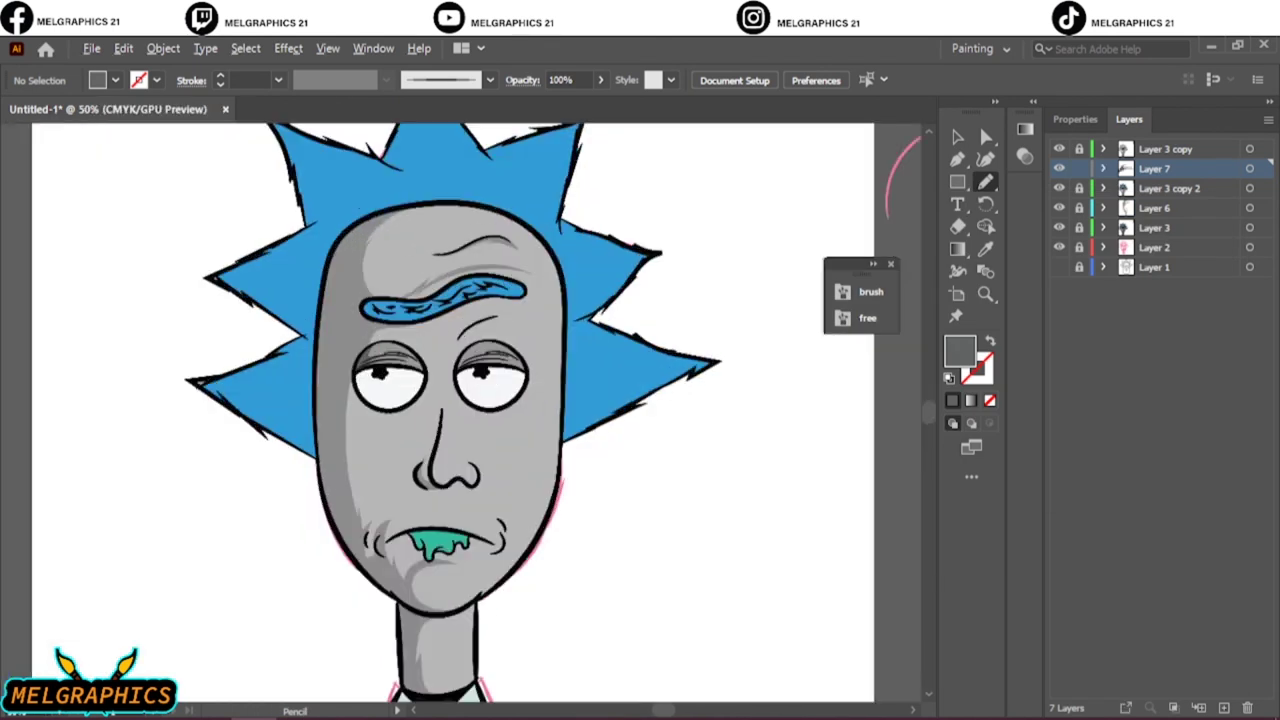
key(ctrl+0)
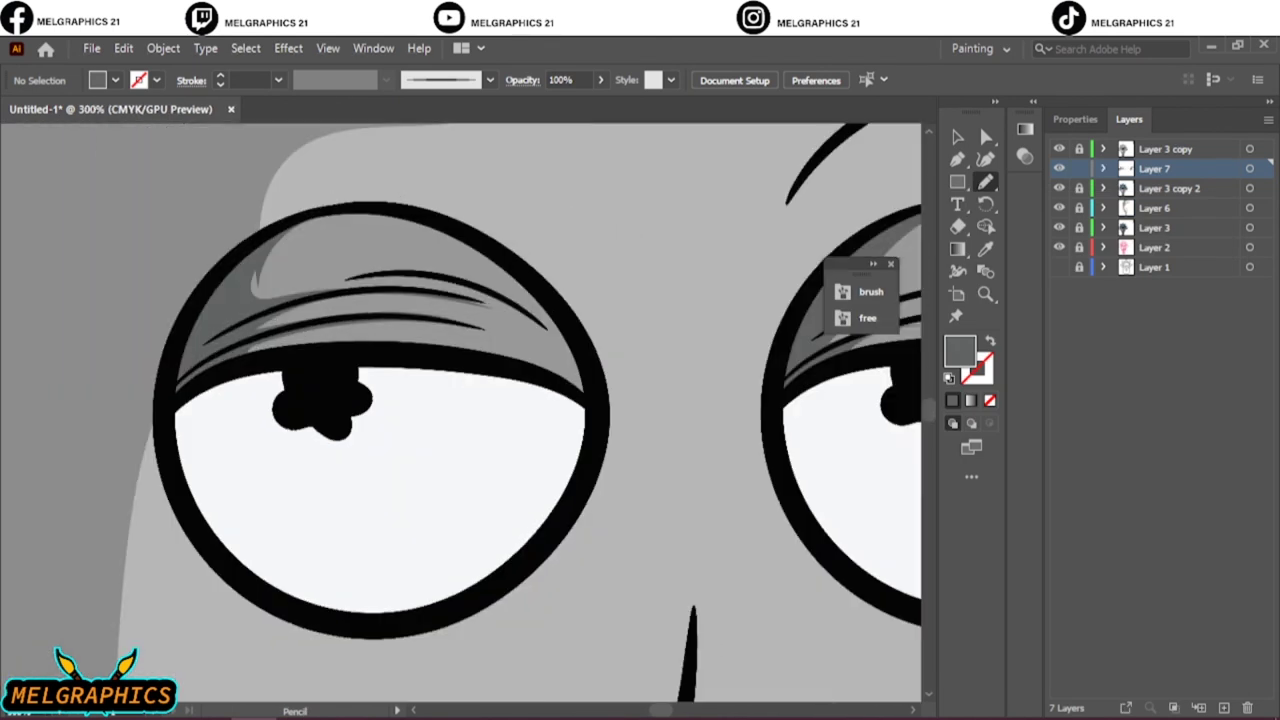
key(i)
click(380, 480)
double_click(959, 350)
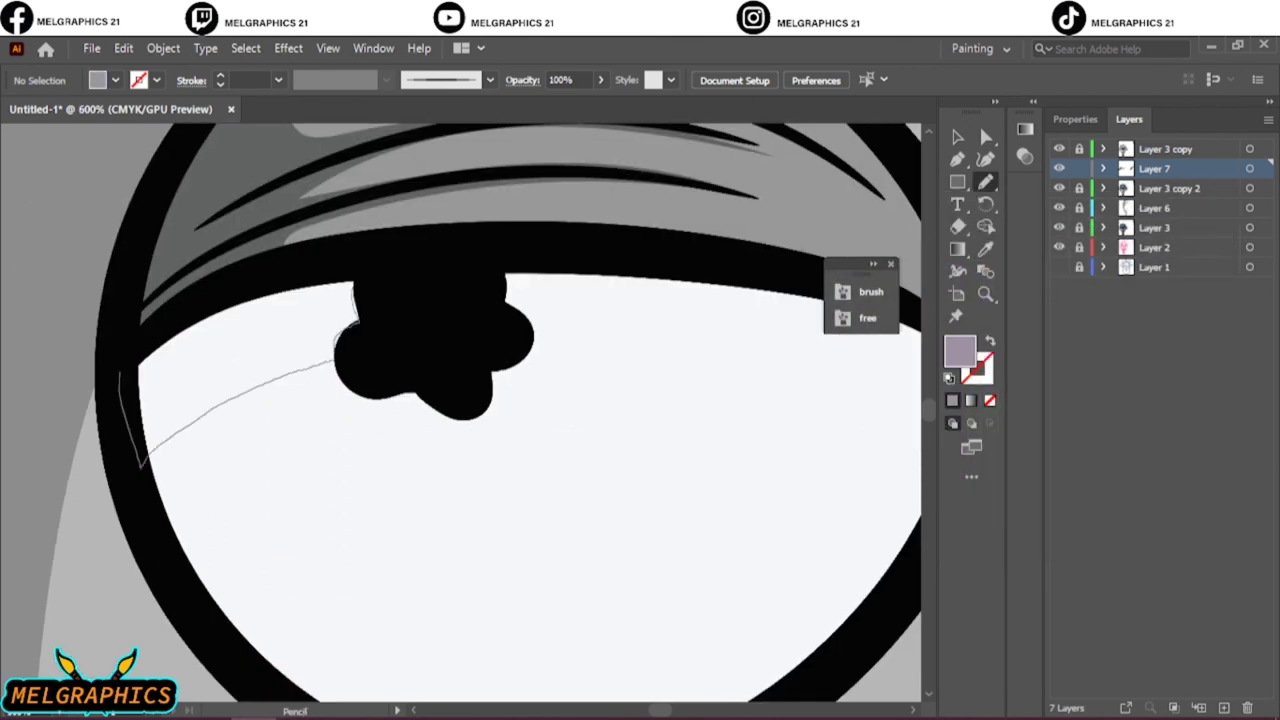
drag(350, 328, 360, 322)
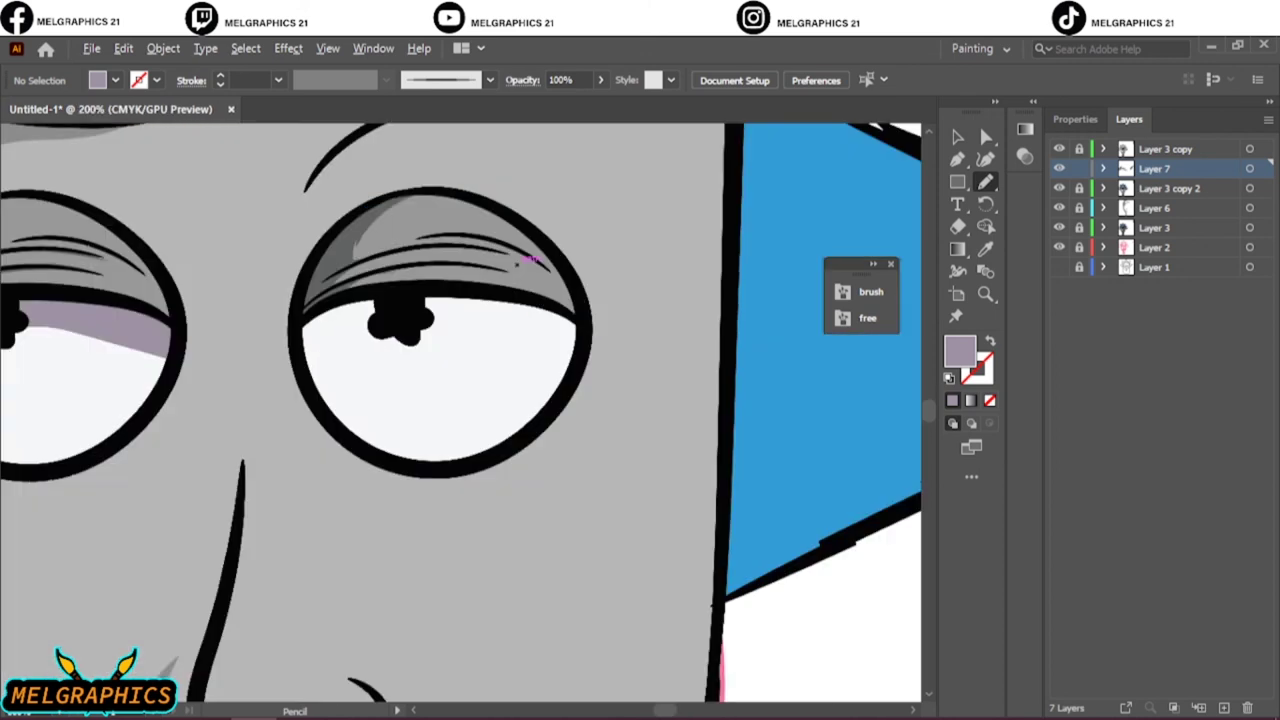
drag(300, 272, 175, 297)
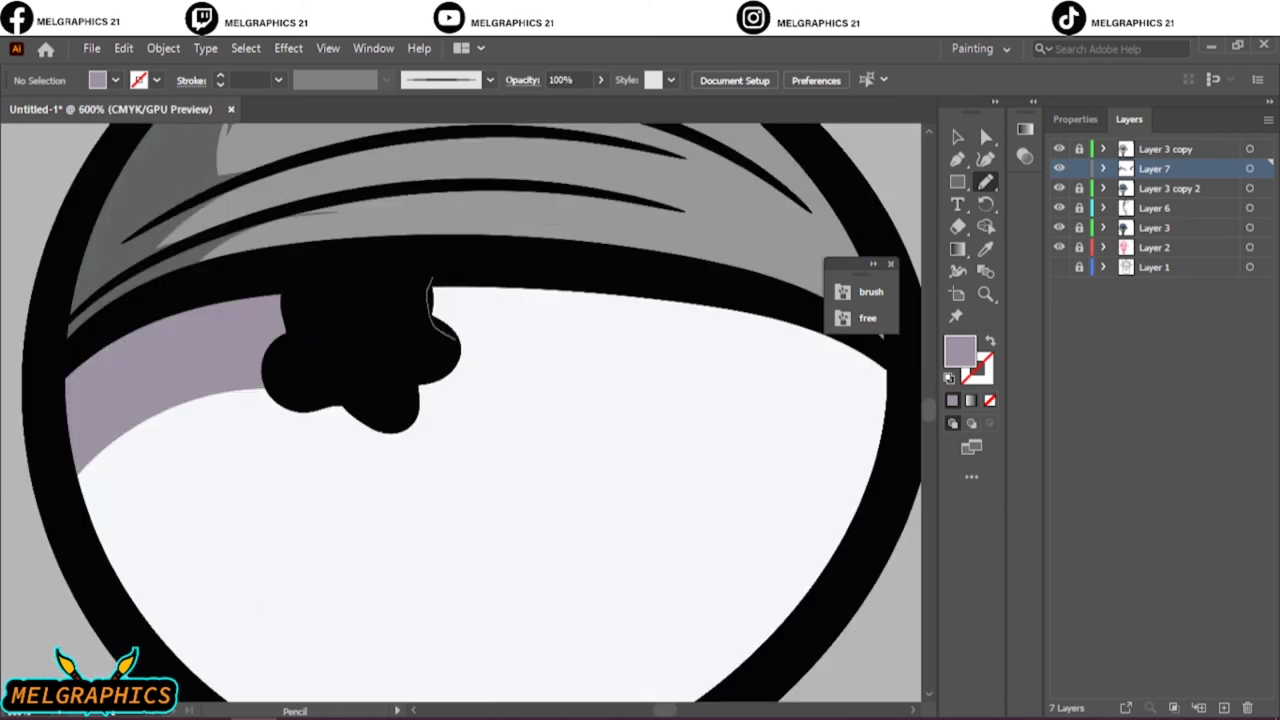
drag(450, 288, 880, 370)
Sample the collar's light blue, pick a grey, and shade both collar sides with pencil strokes
key(ctrl+0)
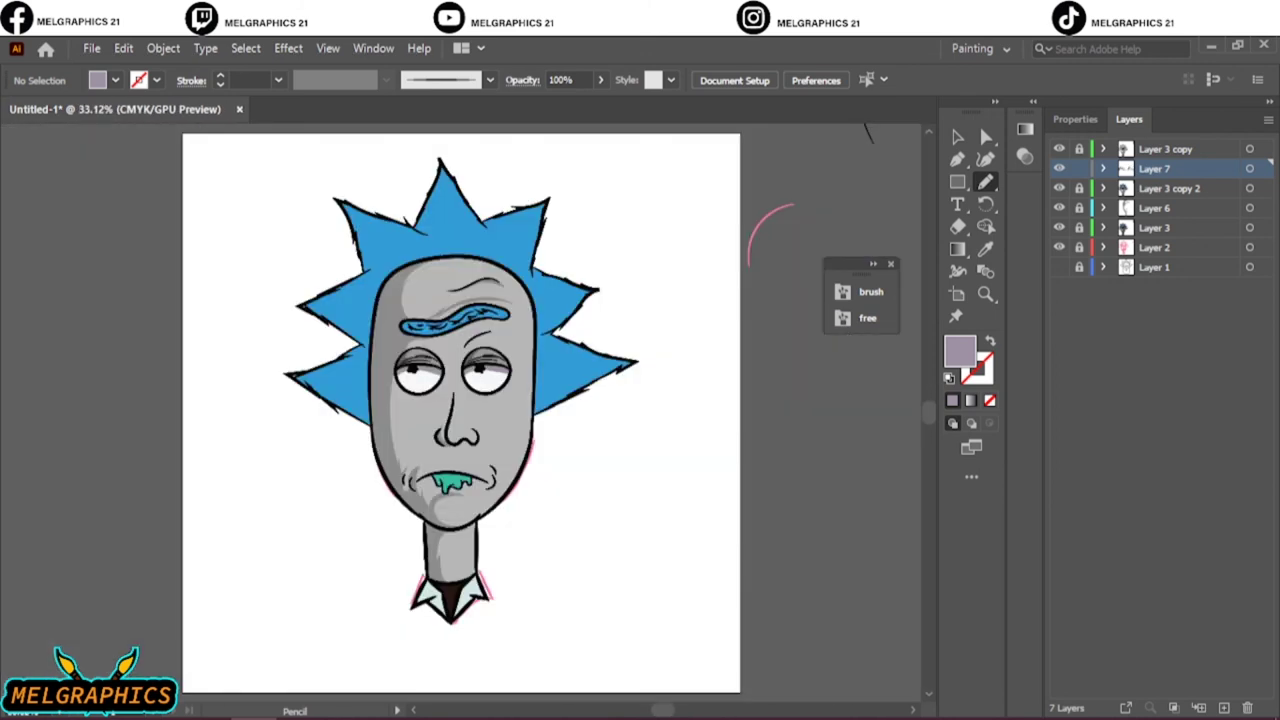
key(i)
scroll(438, 621, up, 5)
click(640, 420)
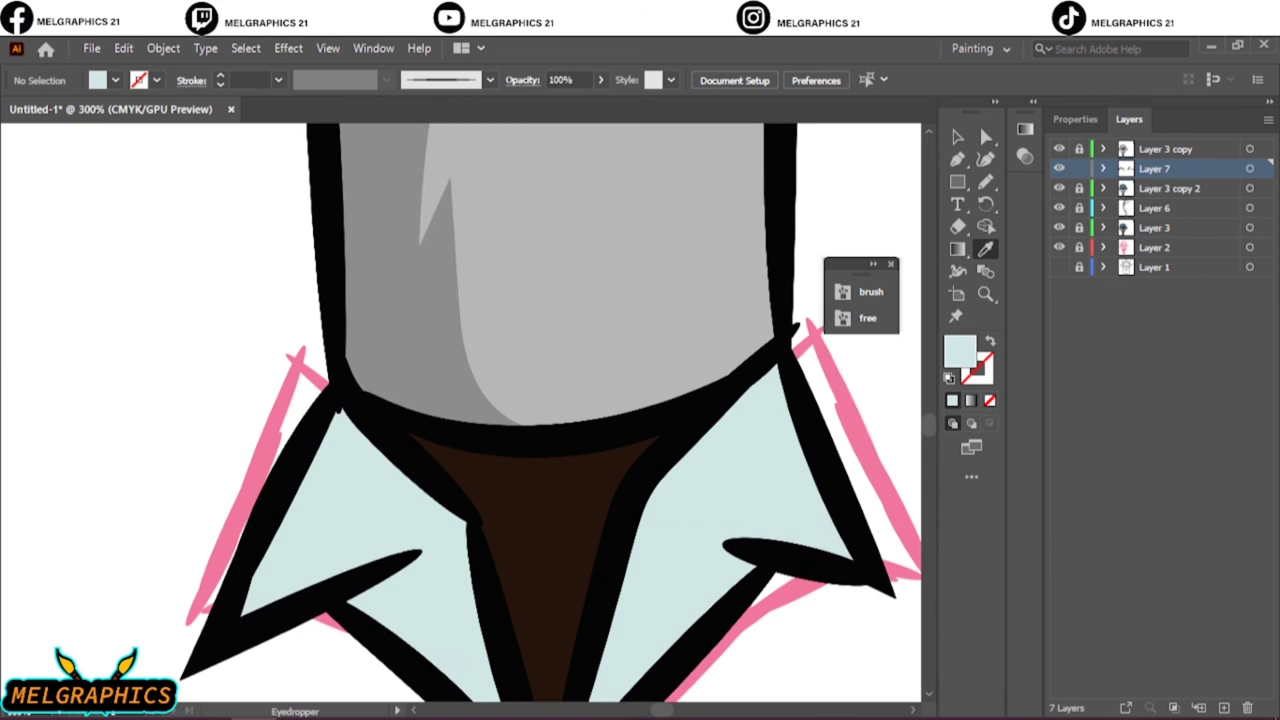
double_click(959, 350)
click(1171, 263)
key(n)
drag(252, 405, 470, 450)
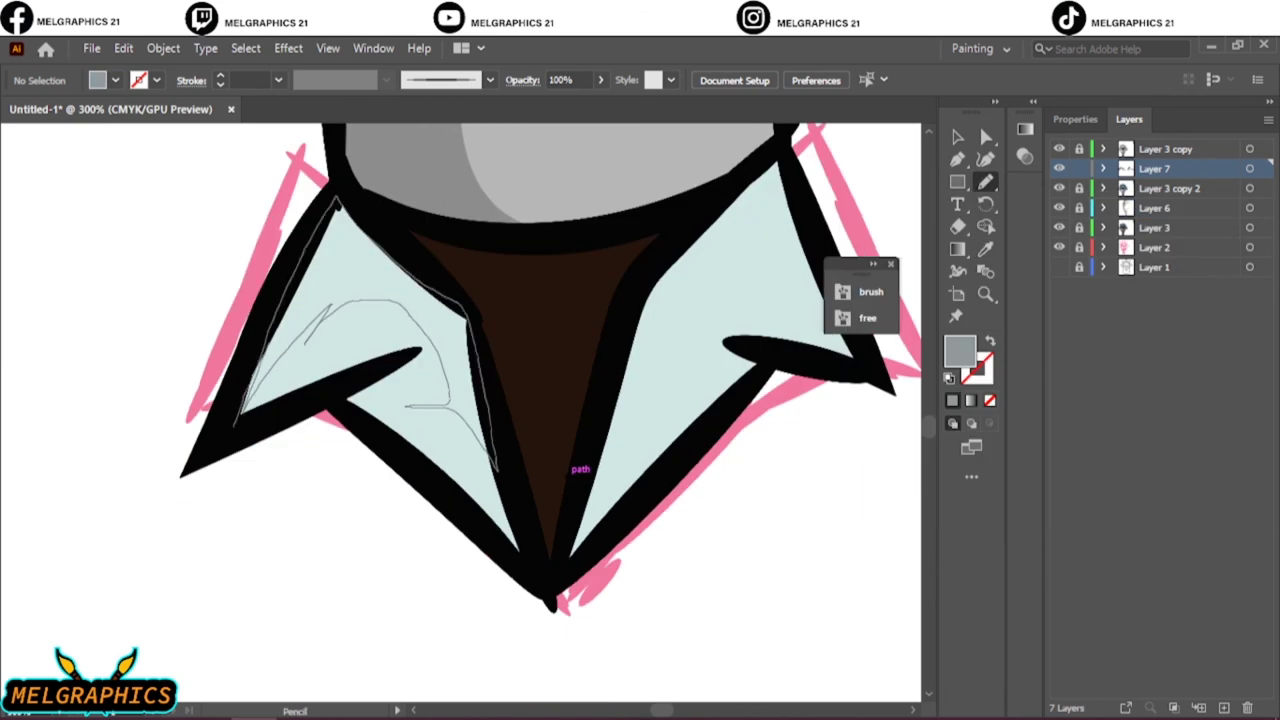
drag(516, 546, 410, 410)
mouse_move(605, 485)
mouse_down()
mouse_move(574, 555)
mouse_move(580, 466)
mouse_up()
Sample the drool's teal, choose a darker teal, and draw a shadow along the drool
key(ctrl+0)
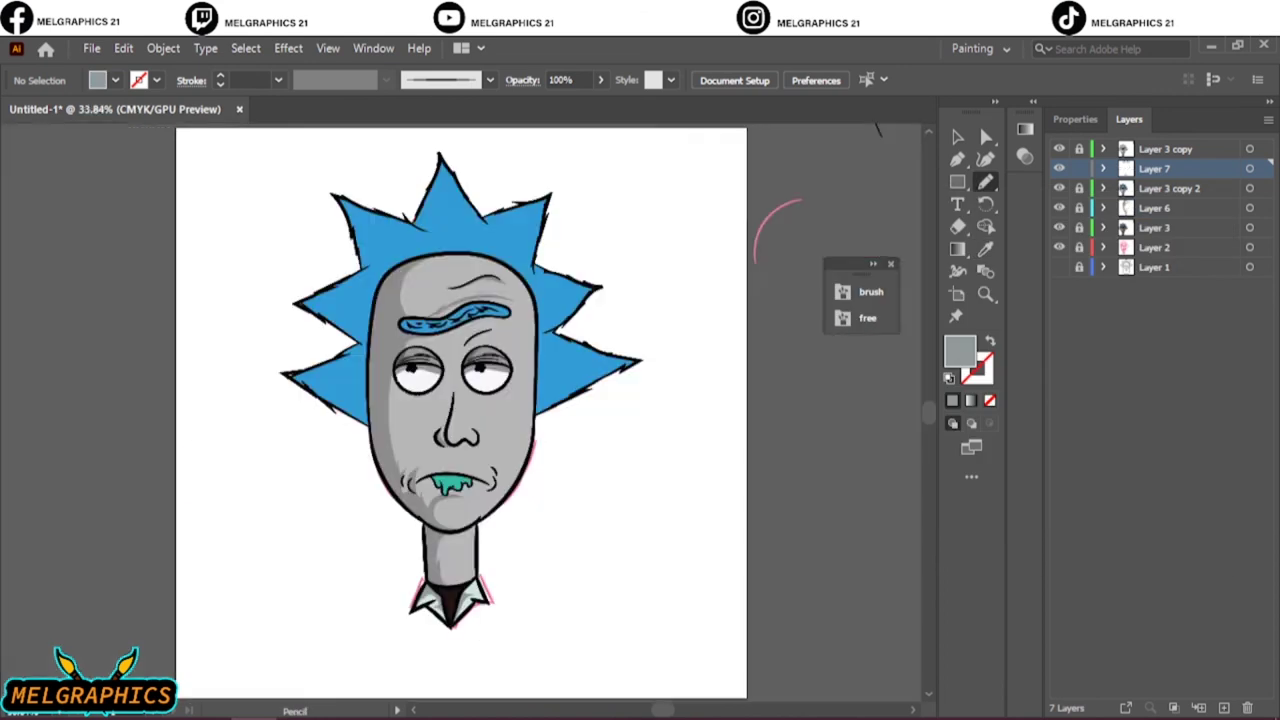
scroll(543, 500, up, 5)
scroll(628, 400, up, 2)
key(i)
click(500, 300)
double_click(959, 350)
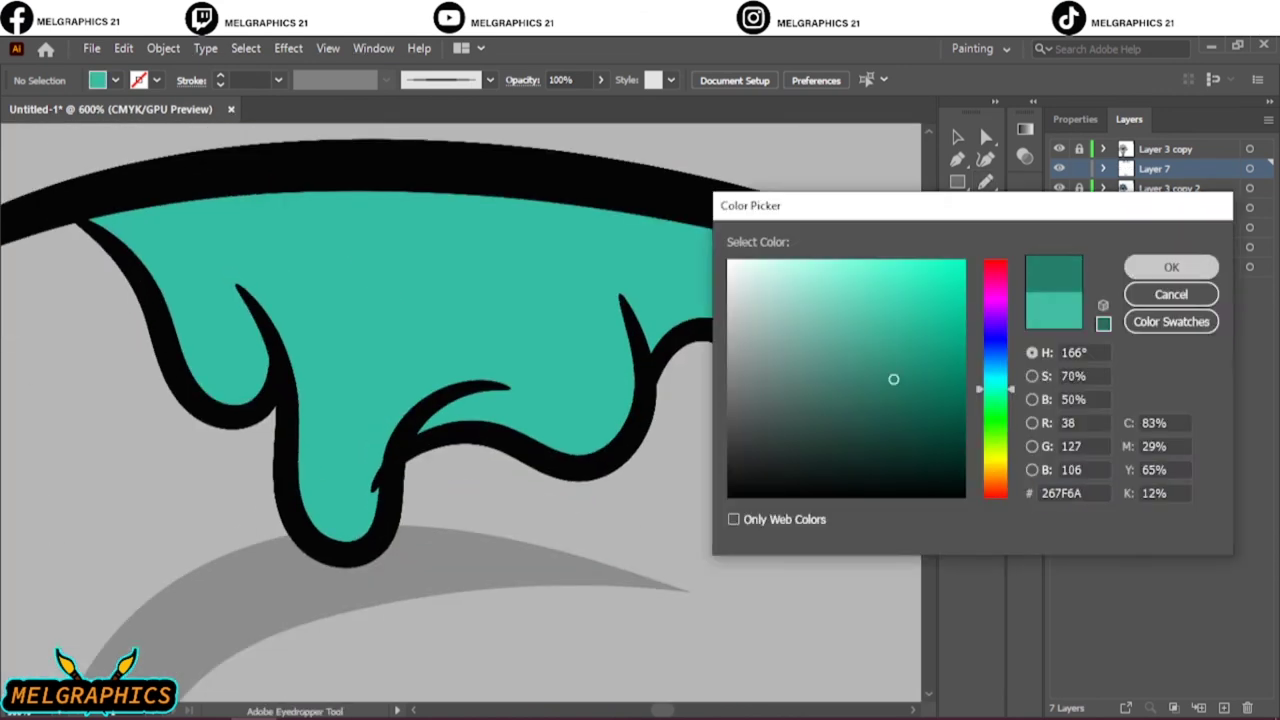
click(1171, 263)
key(n)
drag(224, 410, 168, 188)
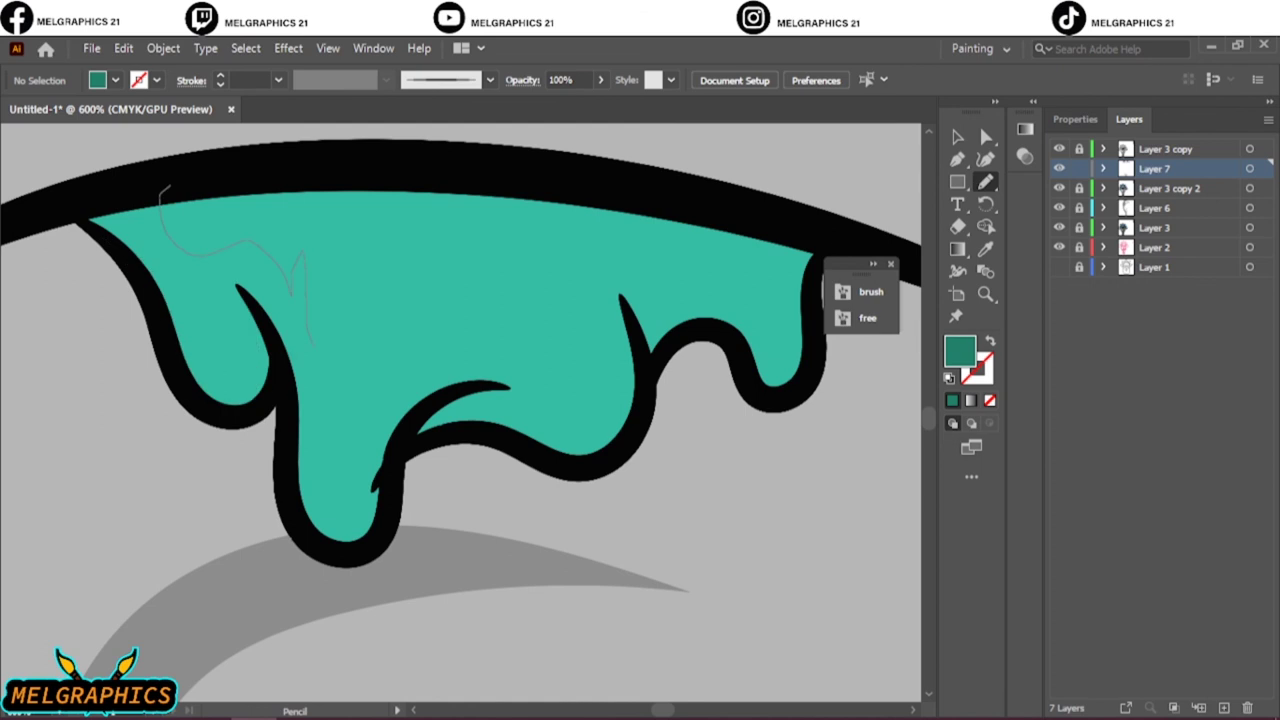
key(ctrl+0)
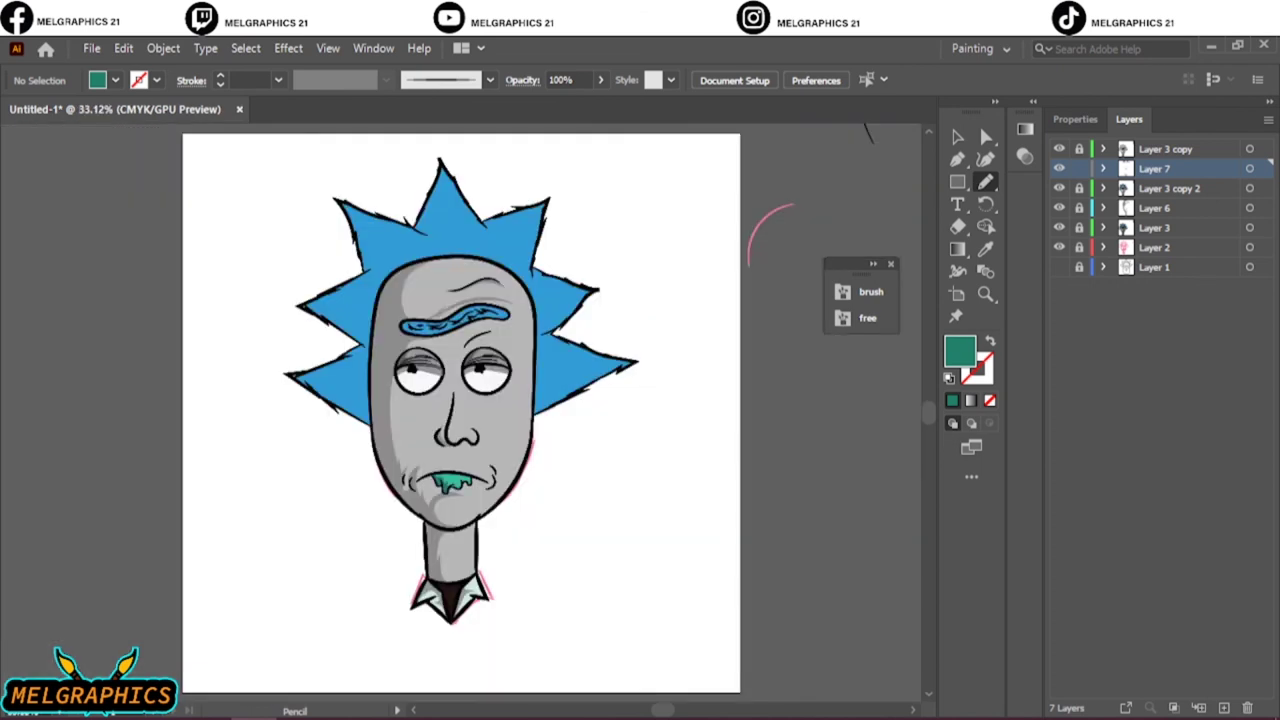
scroll(470, 210, up, 3)
Sample the hair blue, darken it, and draw darker-blue streaks across the hair spikes
key(i)
click(420, 360)
double_click(959, 350)
key(ctrl+v)
key(Return)
key(n)
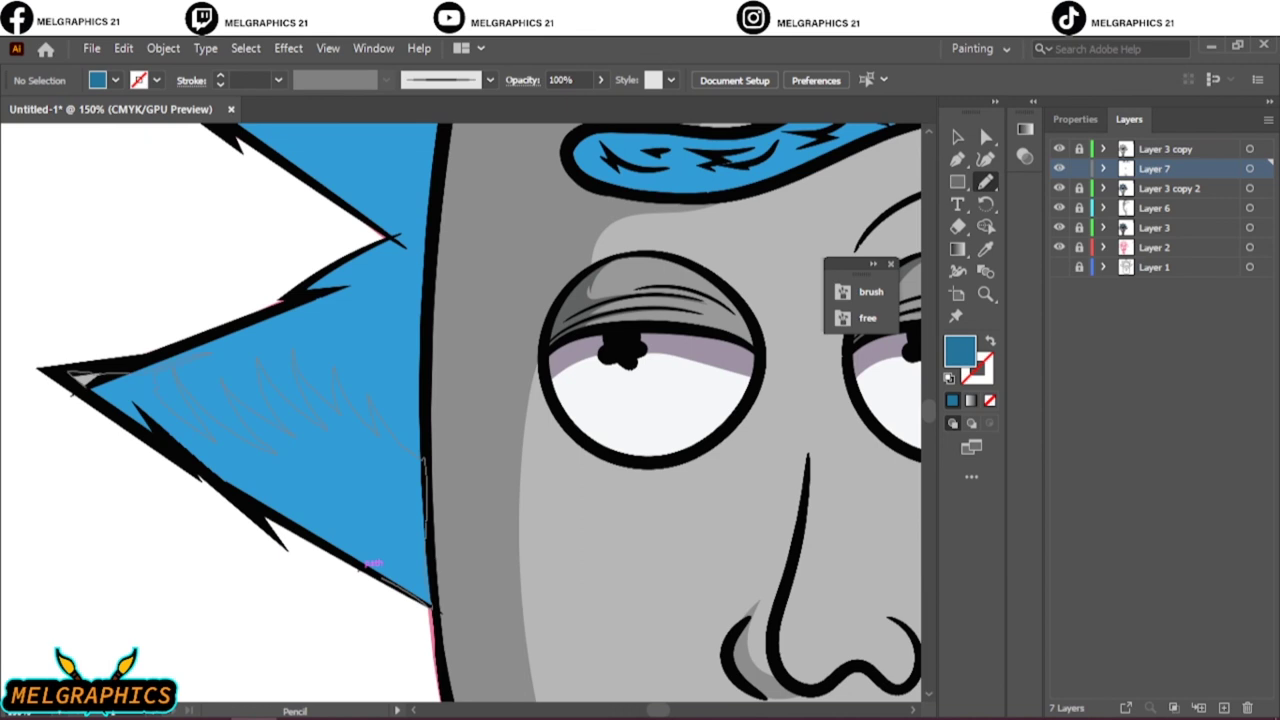
key(ctrl+0)
scroll(450, 400, up, 3)
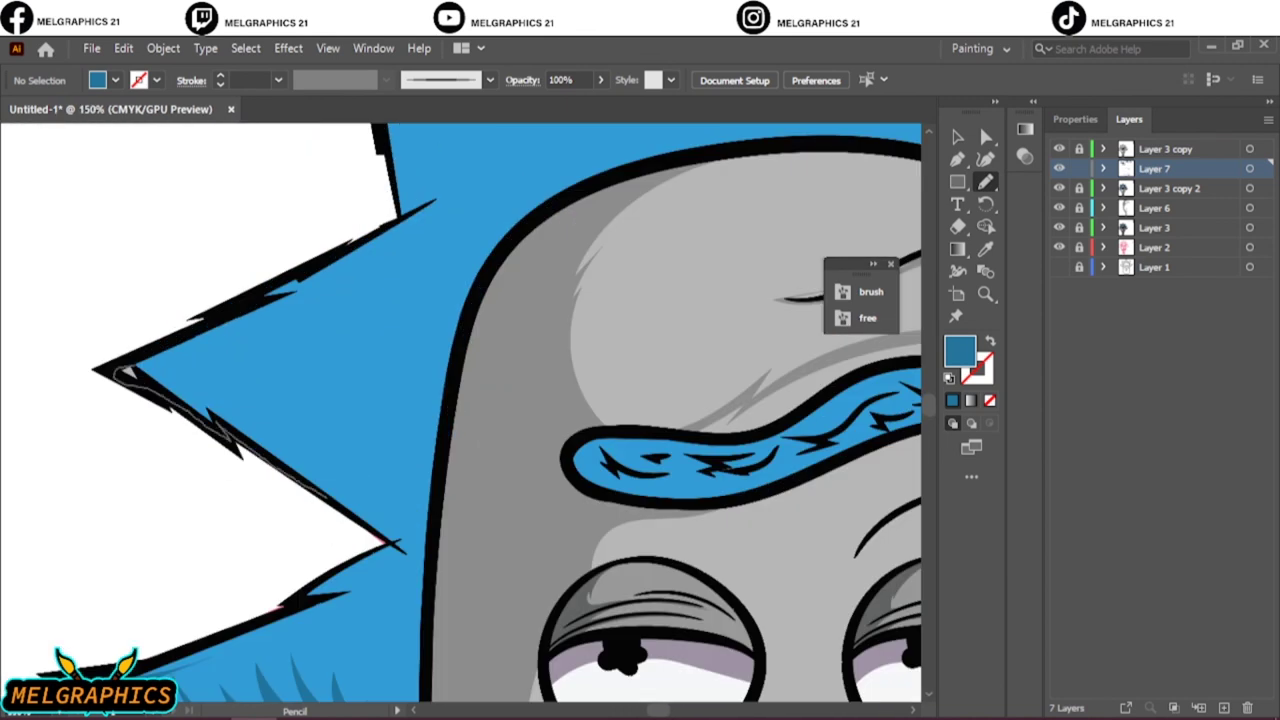
key(ctrl+0)
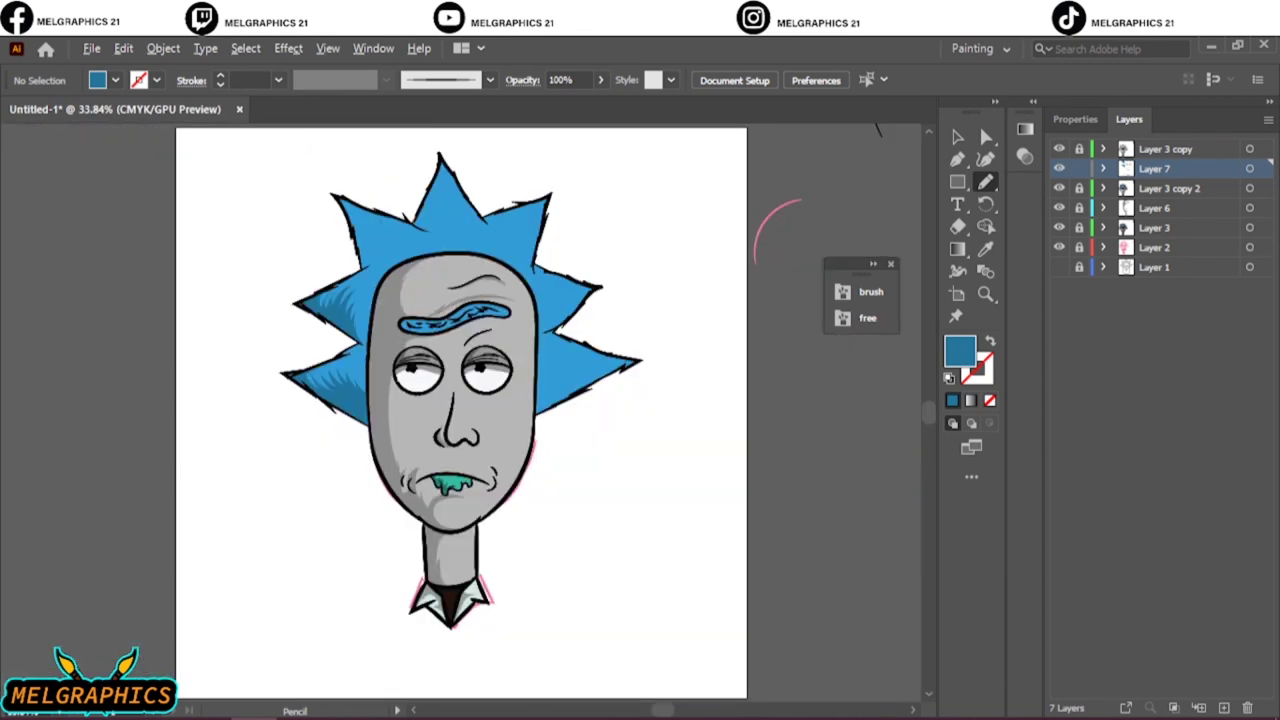
scroll(395, 204, up, 4)
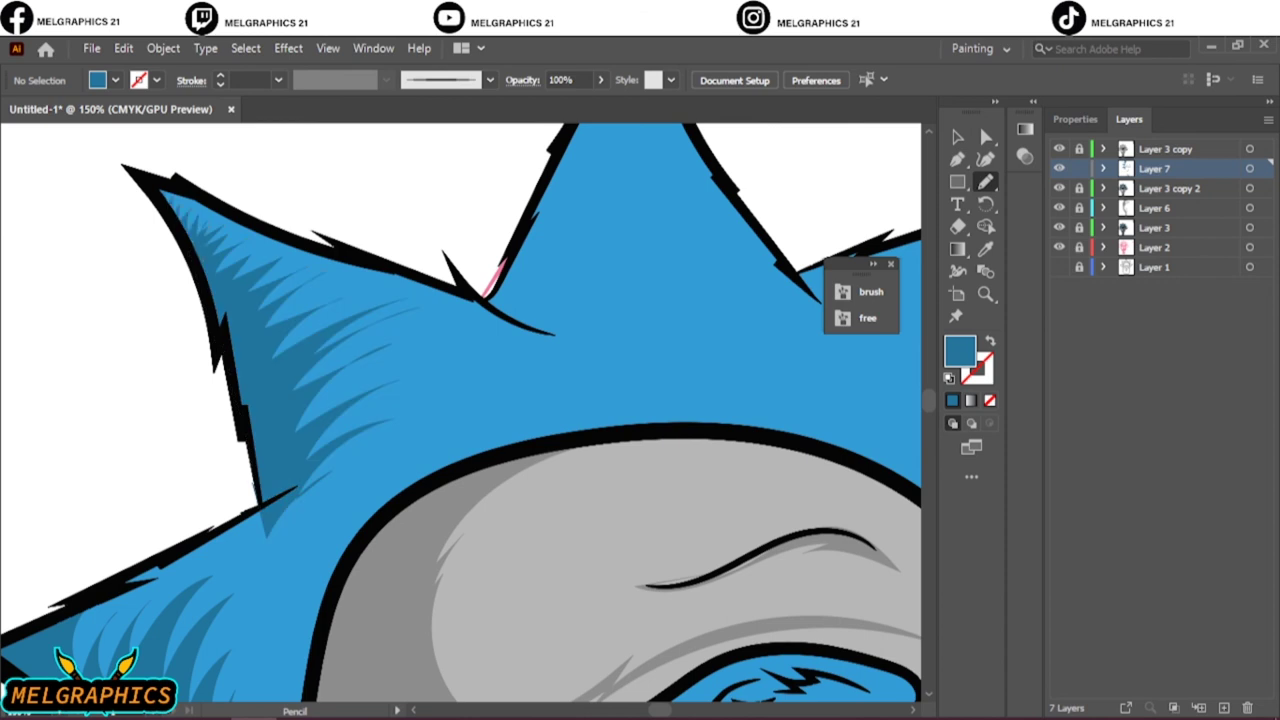
scroll(461, 419, up, 3)
scroll(461, 419, right, 5)
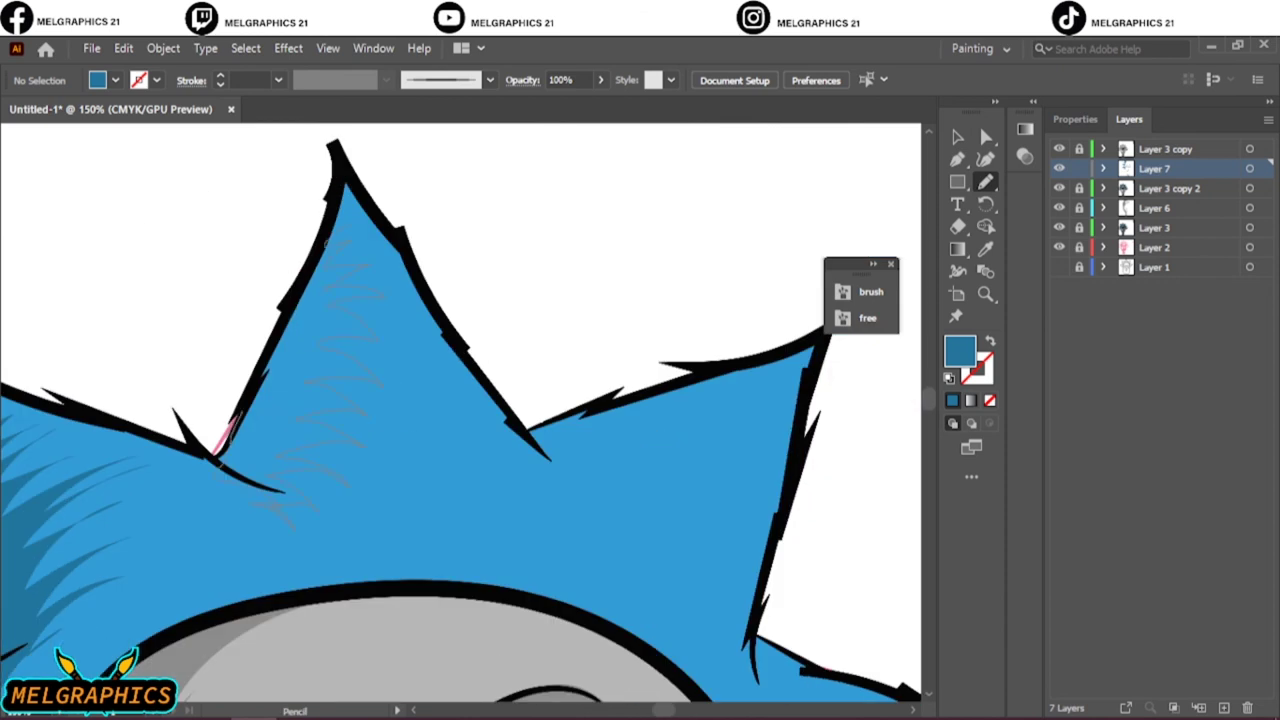
key(ctrl+0)
key(ctrl+plus)
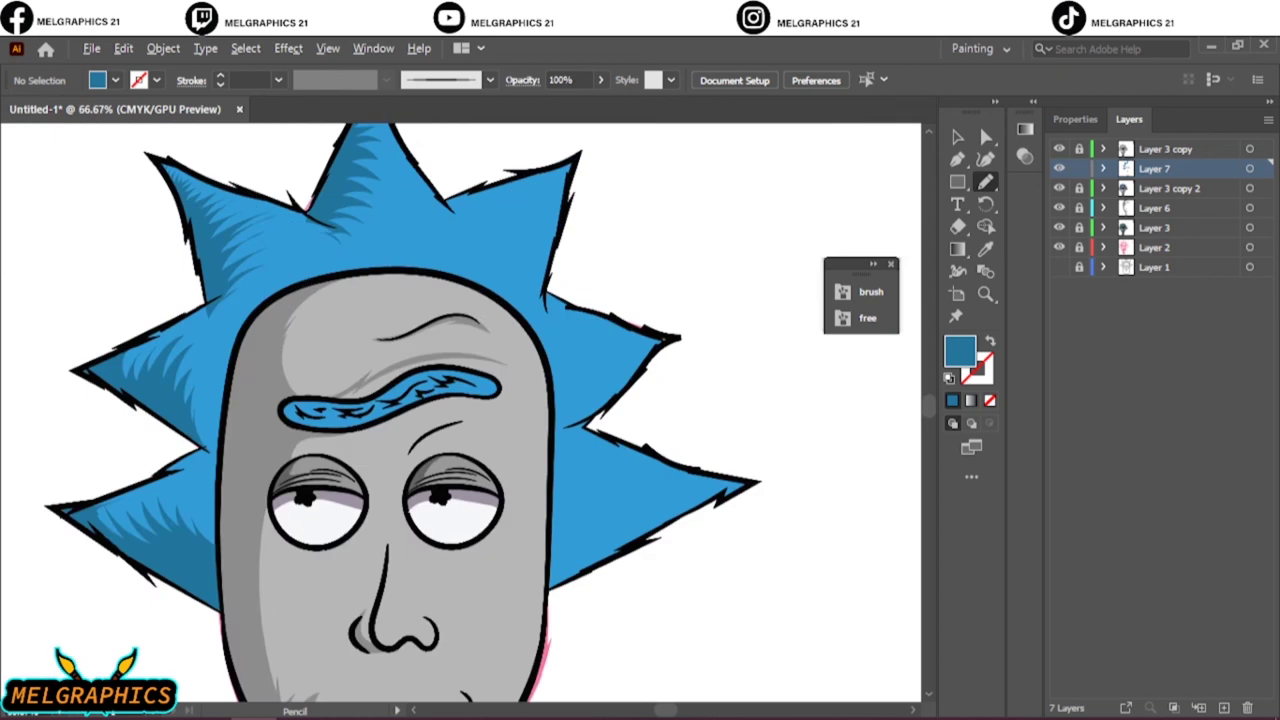
key(ctrl+minus)
Add a new layer just above Layer 2 and set the fill to none
click(1154, 247)
click(1223, 707)
drag(957, 181, 1012, 288)
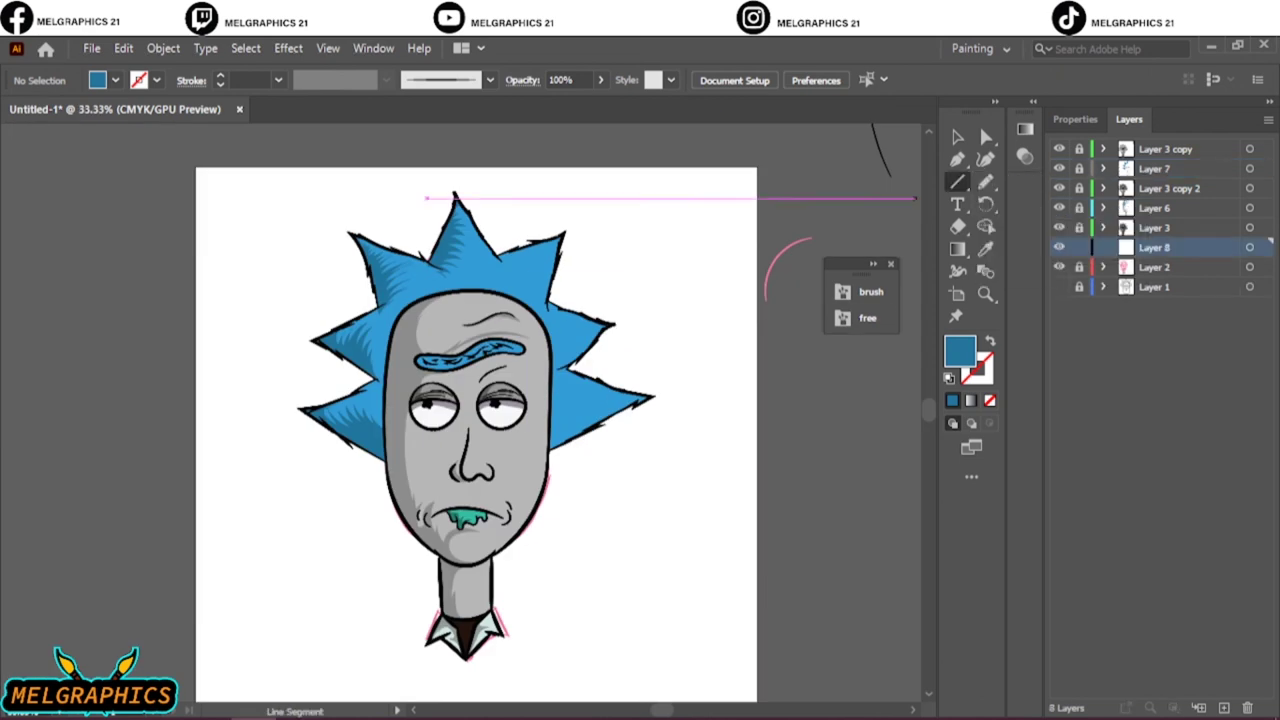
double_click(959, 349)
key(Escape)
key(slash)
key(v)
Draw a horizontal line across the artboard top with a black 6 pt stroke
click(957, 181)
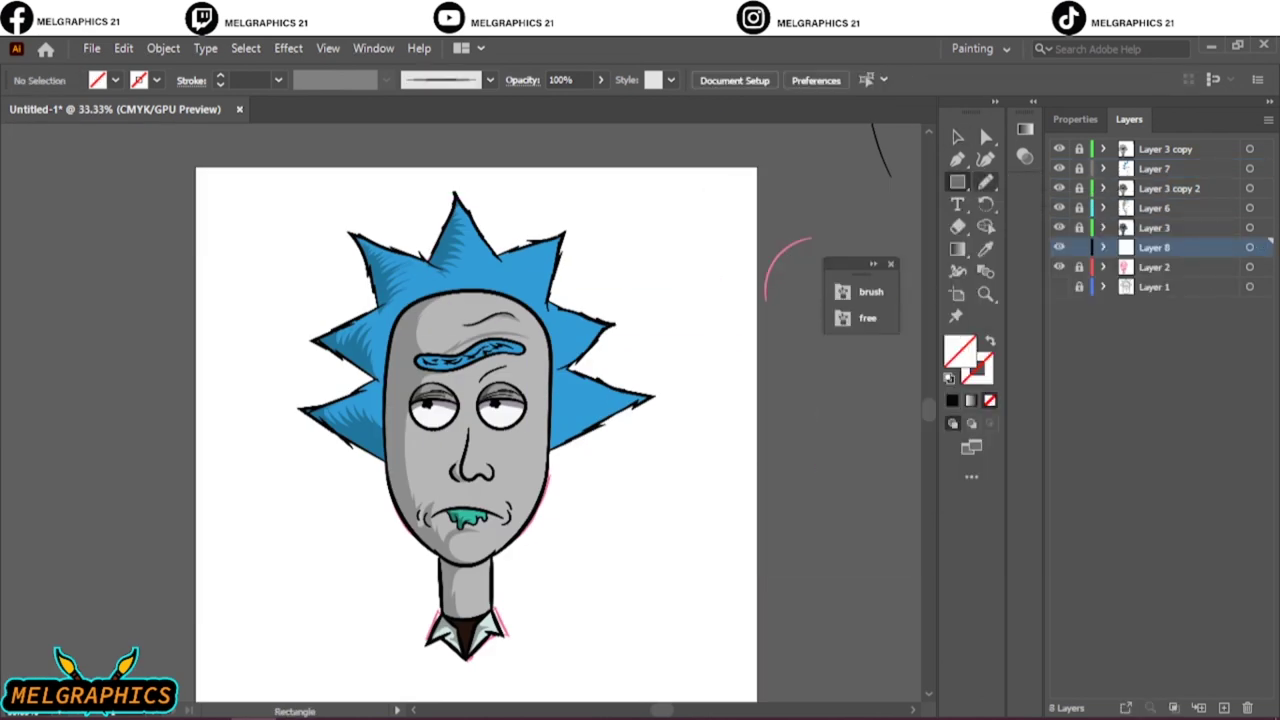
drag(196, 245, 812, 245)
key(v)
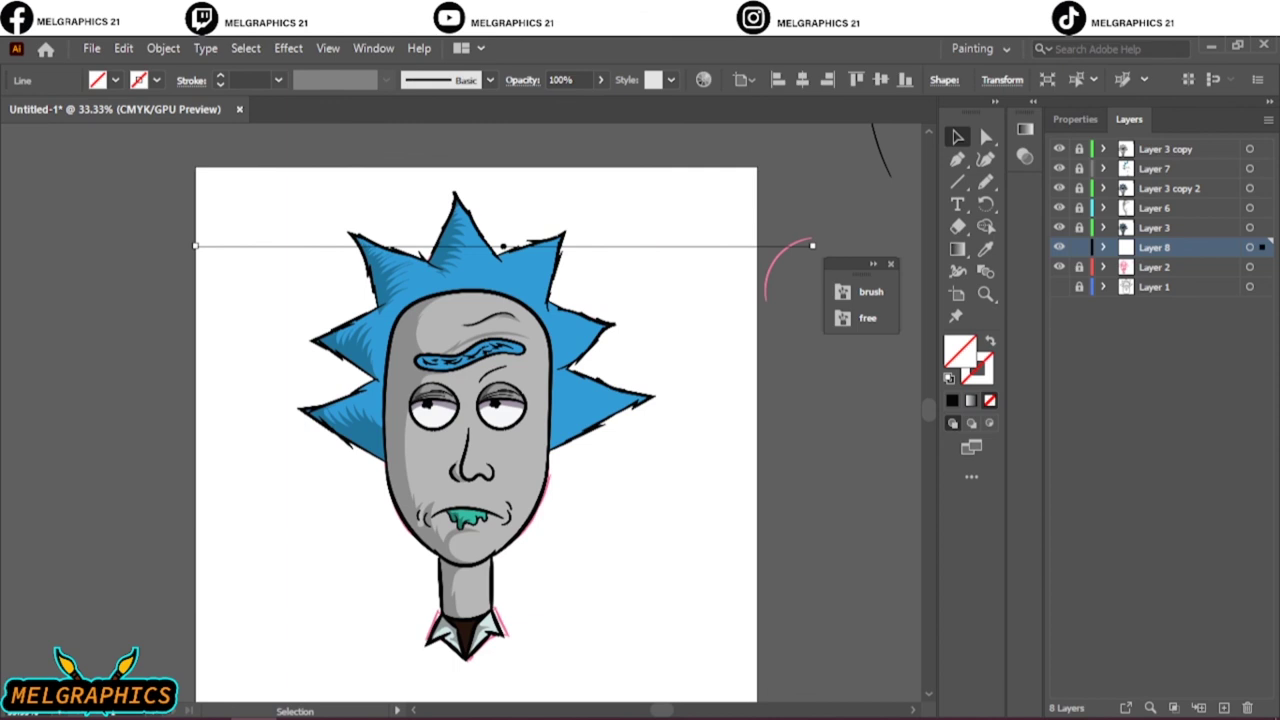
key(F6)
click(1068, 148)
click(220, 75)
Duplicate the line downward repeatedly to stripe the artboard, then nudge all lines left
drag(252, 245, 252, 278)
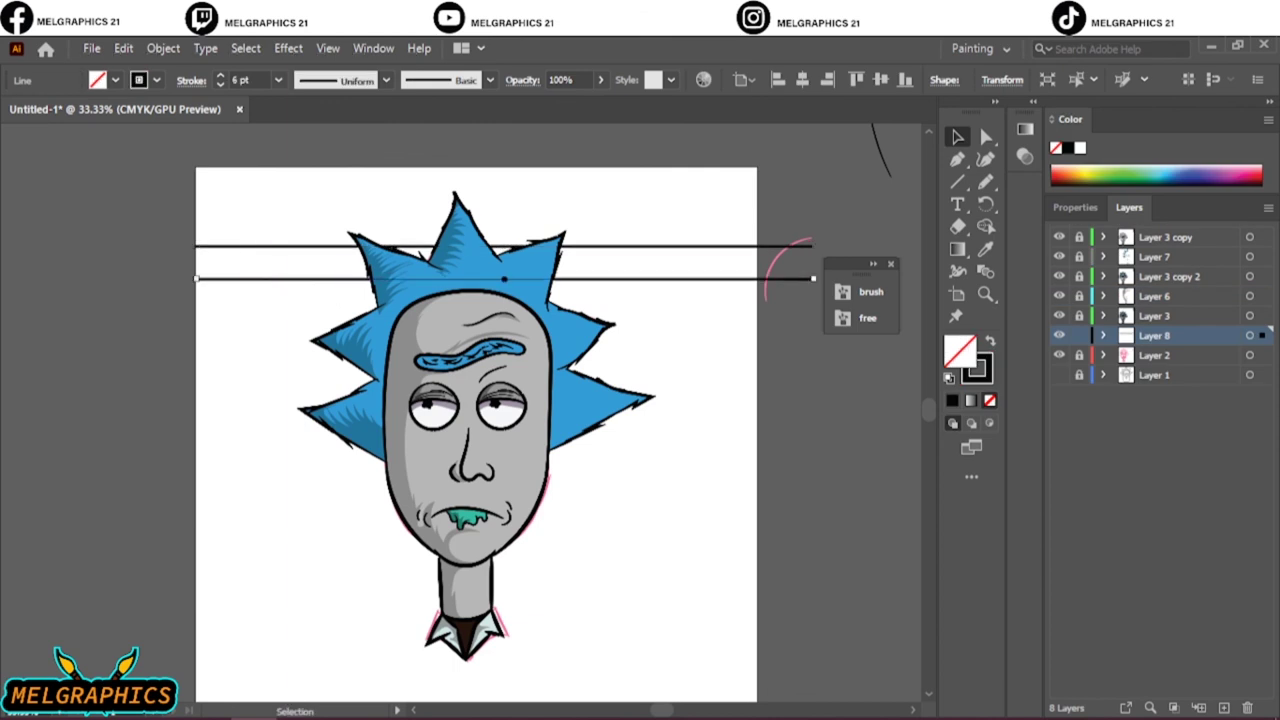
key(ctrl+d)
key(ctrl+d)
key(ctrl+d)
key(ctrl+d)
key(ctrl+d)
key(ctrl+d)
key(ctrl+d)
key(ctrl+d)
scroll(500, 400, down, 3)
scroll(476, 380, up, 2)
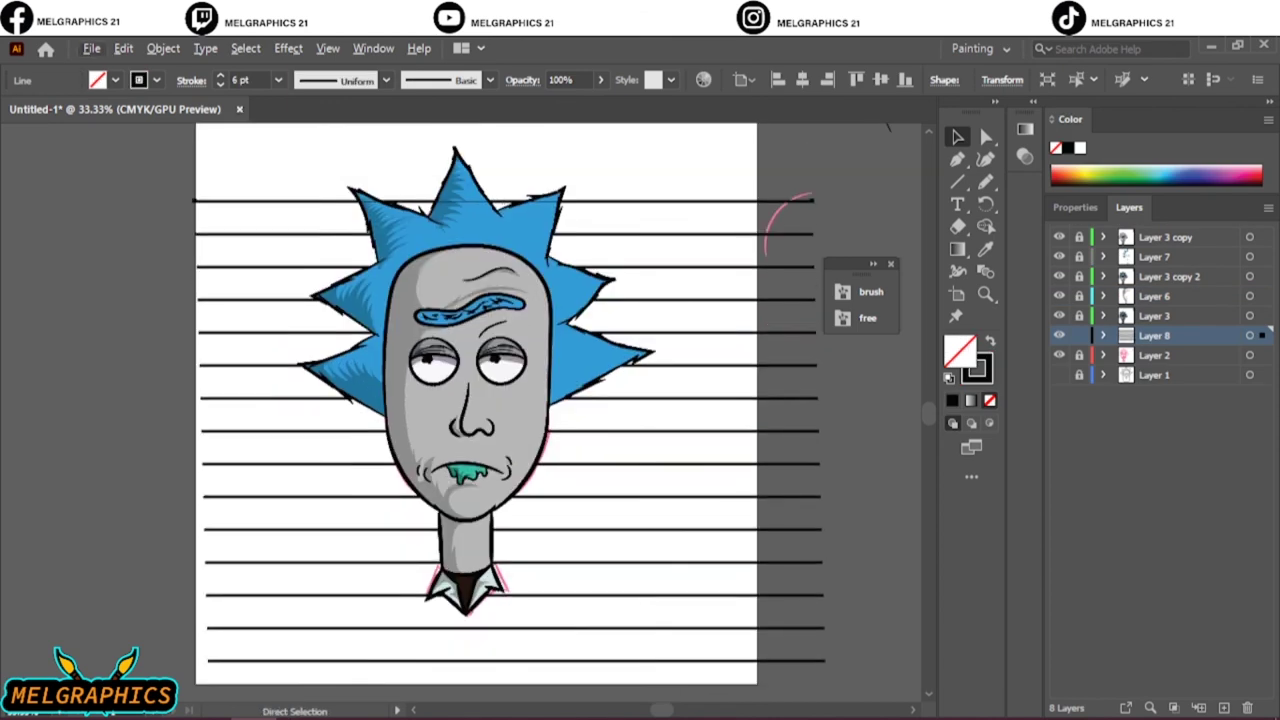
key(ctrl+a)
key(shift+Left)
key(shift+Left)
key(shift+Left)
Add one more line above the stripes, deselect, and hide the pink sketch layer
scroll(476, 400, up, 2)
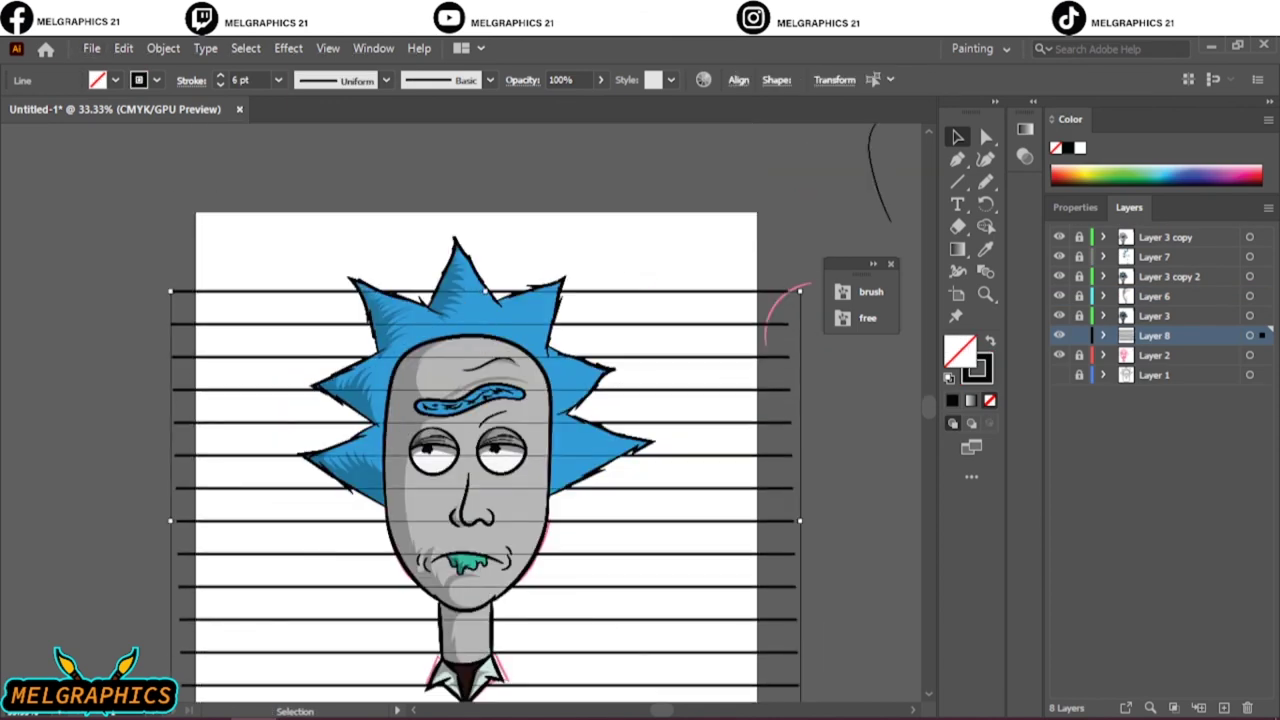
drag(612, 267, 612, 234)
scroll(476, 400, down, 5)
scroll(476, 400, up, 3)
key(ctrl+shift+a)
click(1059, 267)
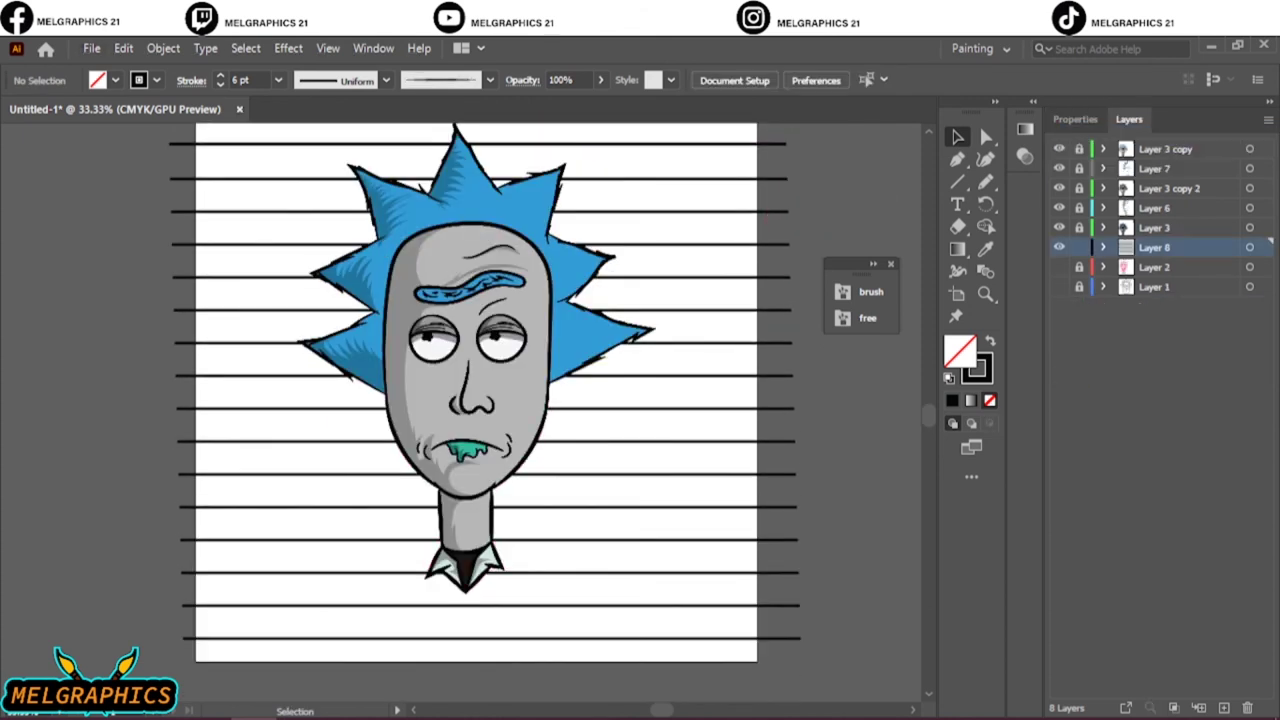
Unlock Layer 3 and try a drop shadow on the head, undoing the oversized result
click(1079, 227)
click(1249, 227)
click(288, 48)
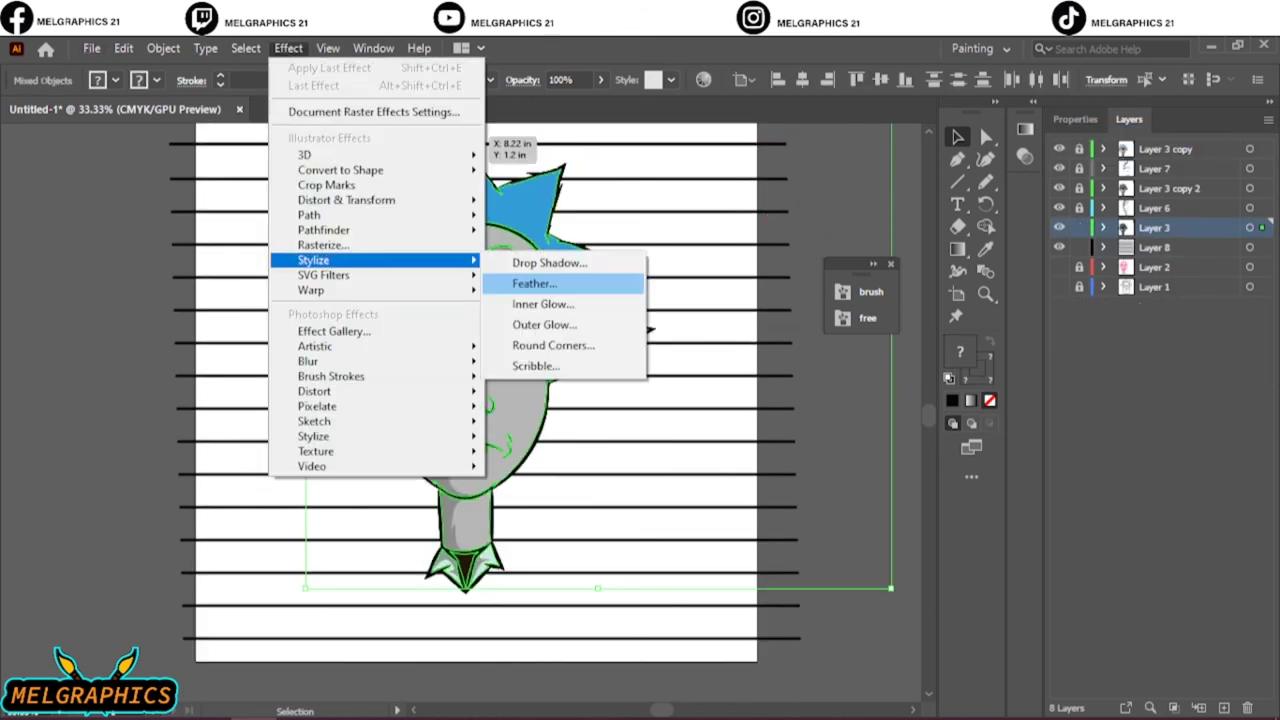
click(548, 262)
click(830, 280)
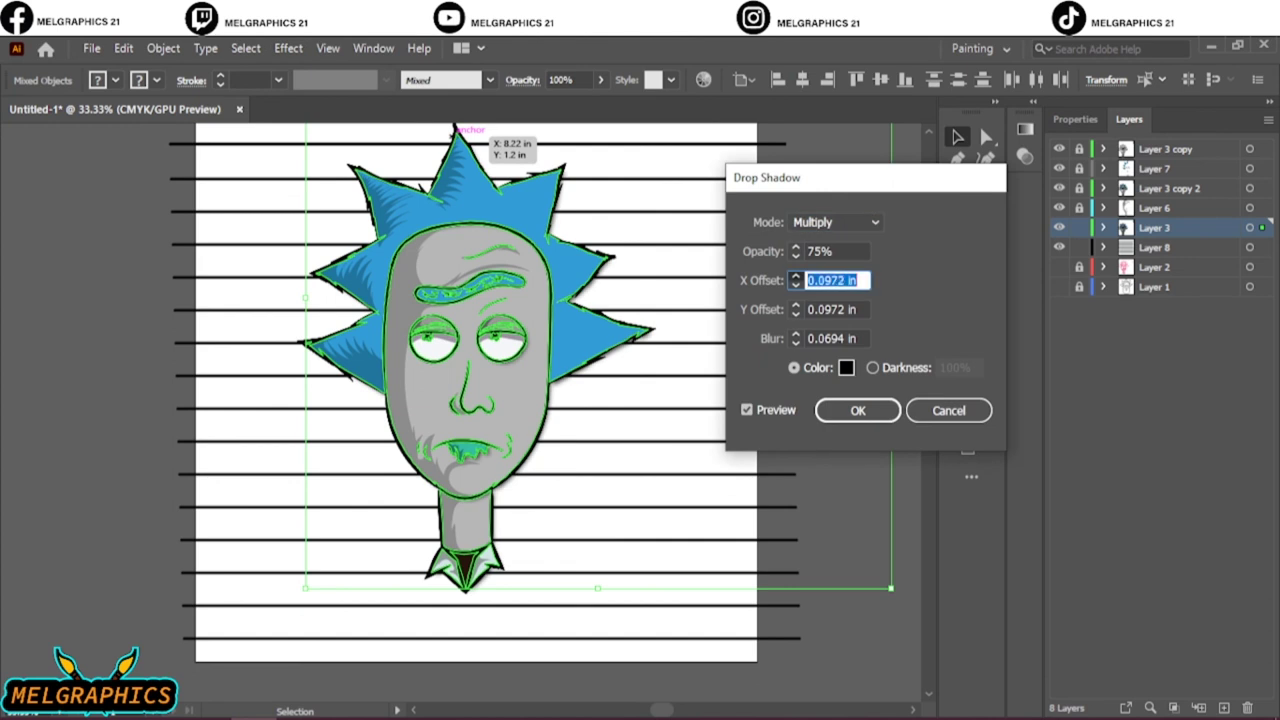
text(0.751.5)
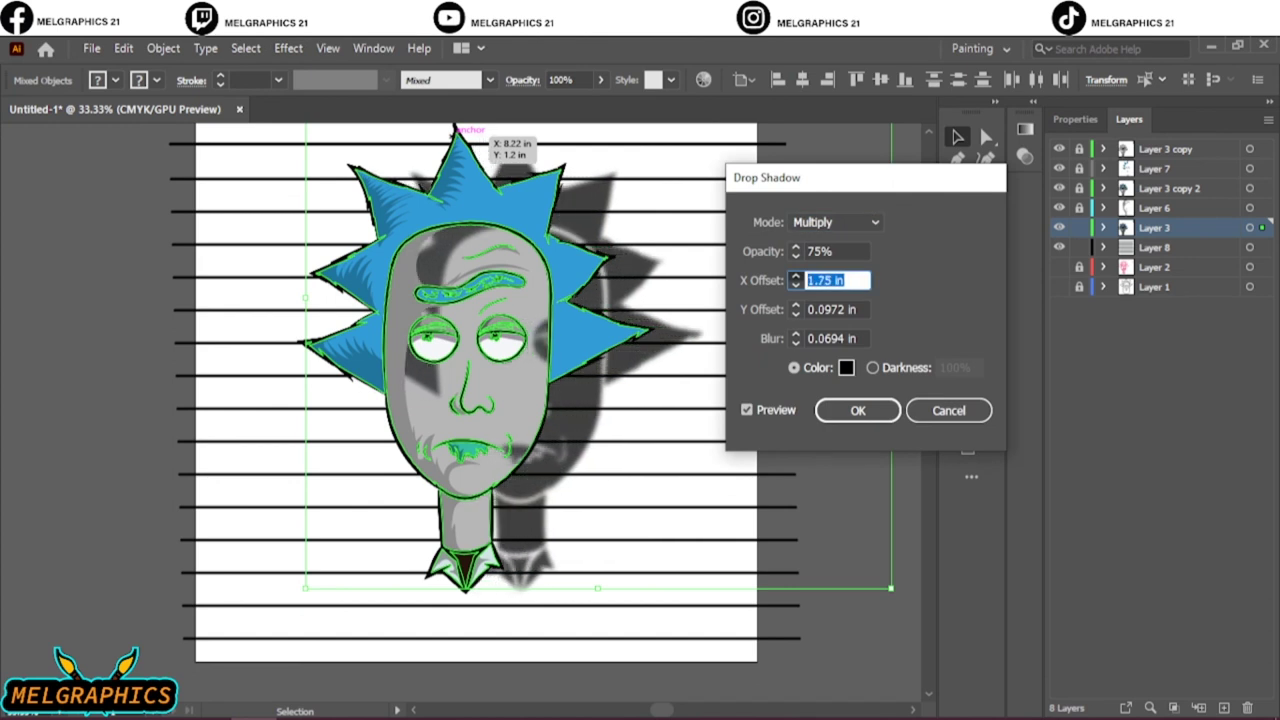
key(Return)
key(ctrl+shift+a)
key(ctrl+z)
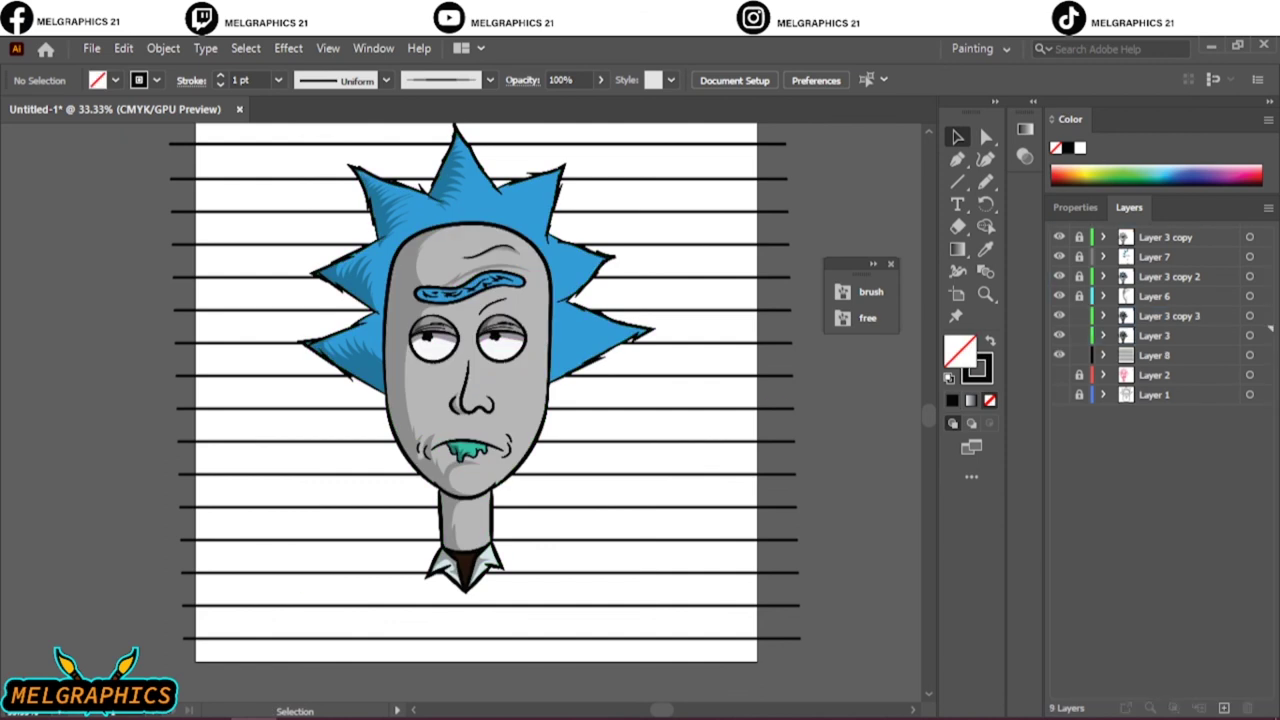
Reselect the head artwork and apply a Stylize drop shadow with default settings
key(ctrl+a)
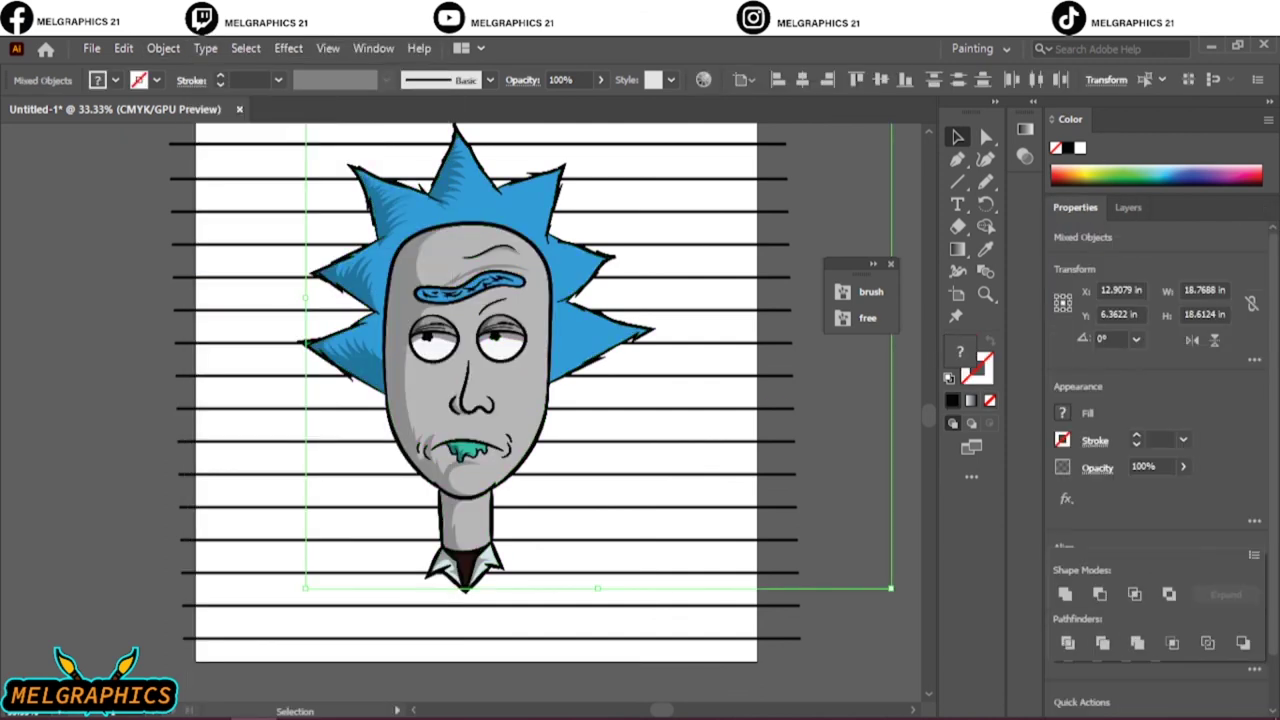
click(1128, 207)
click(1250, 335)
click(288, 48)
click(580, 264)
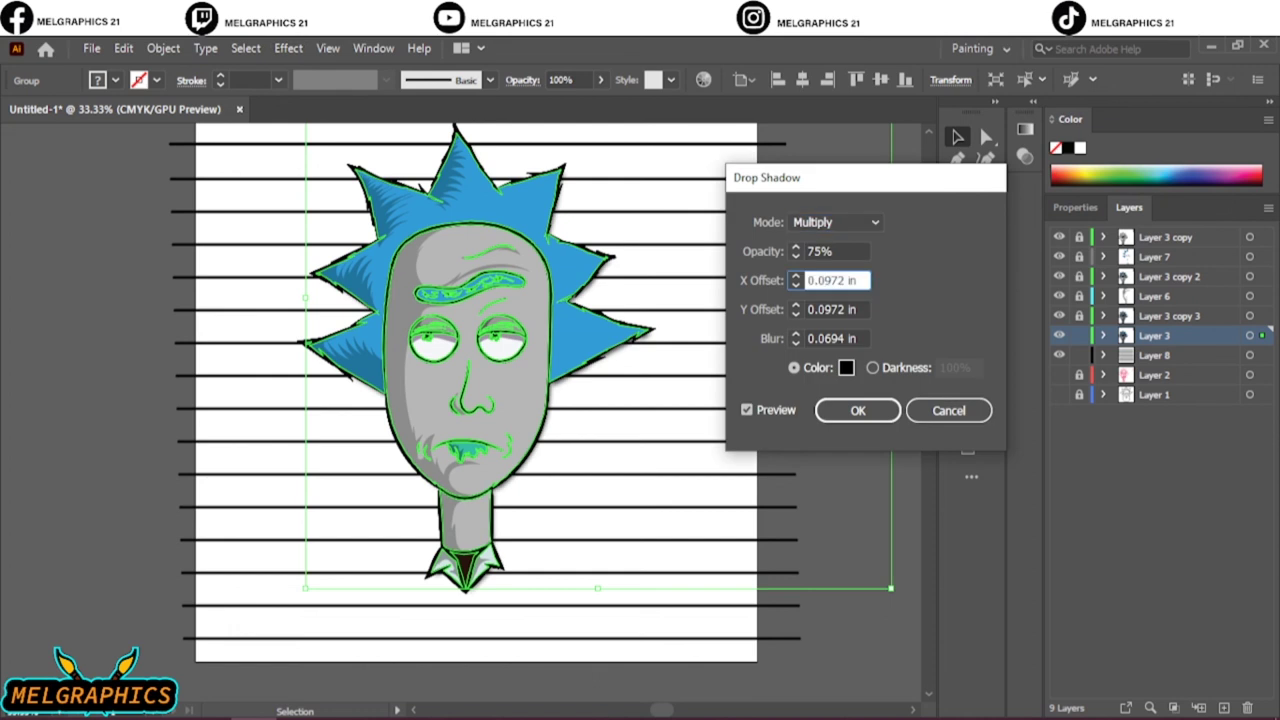
key(Return)
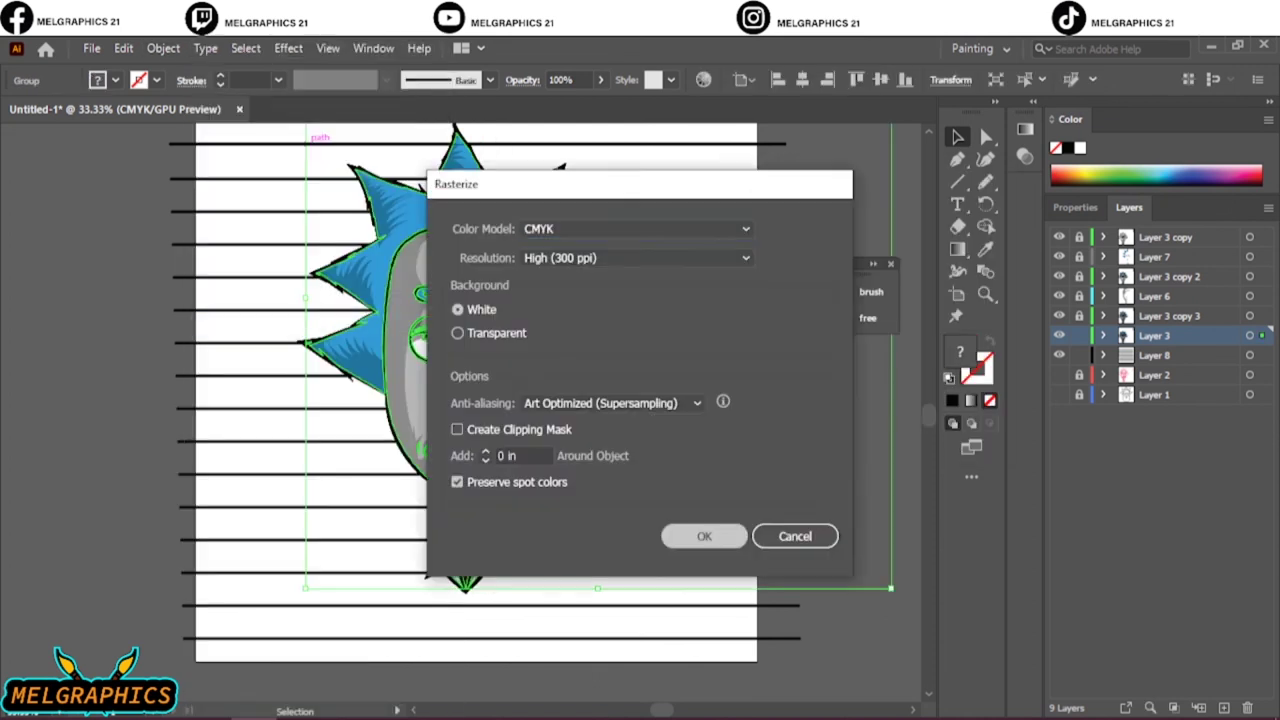
Reopen the drop shadow and fine-tune its X offset to 0.125 in
click(288, 48)
click(326, 85)
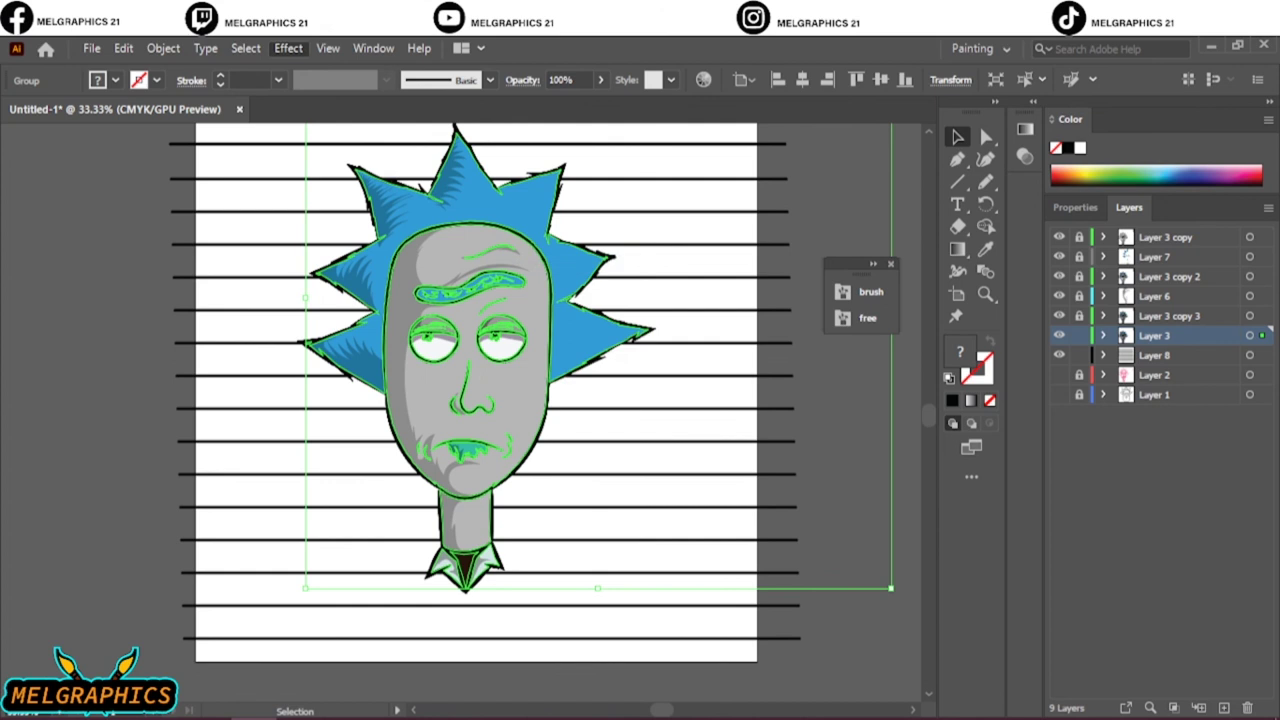
click(828, 280)
key(Down)
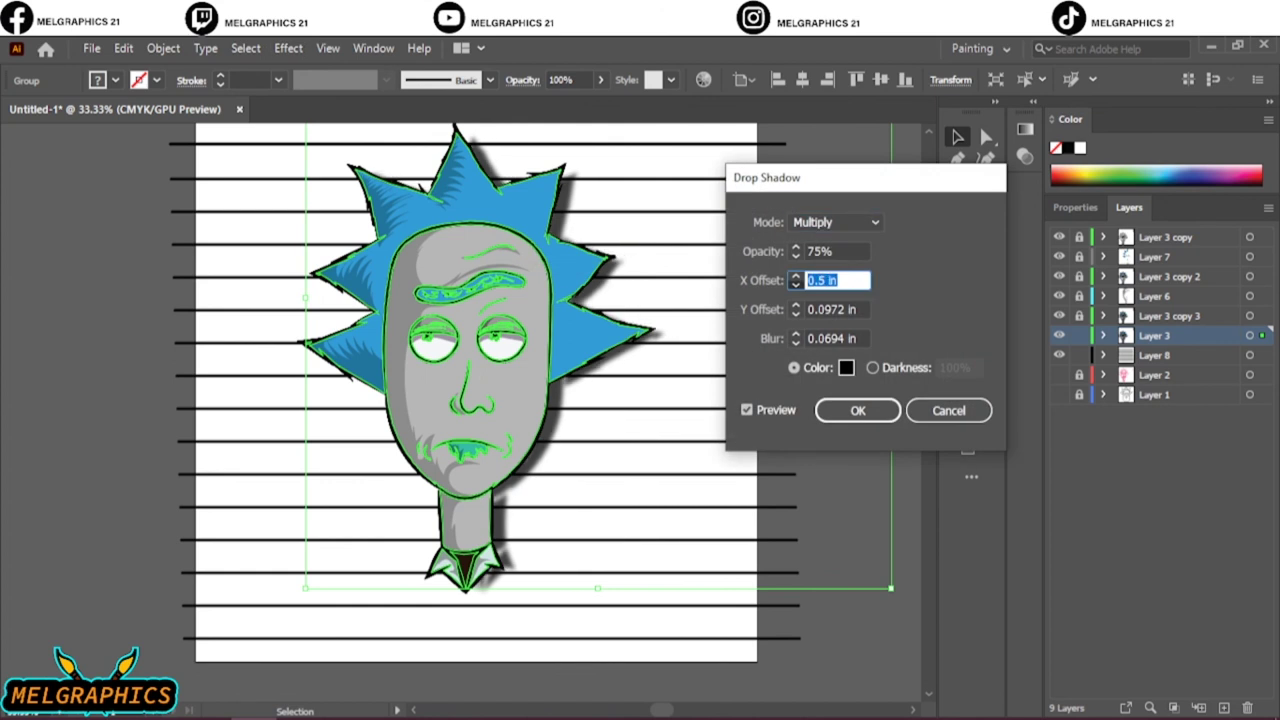
key(Down)
key(Down)
key(Down)
key(Down)
key(Down)
key(Up)
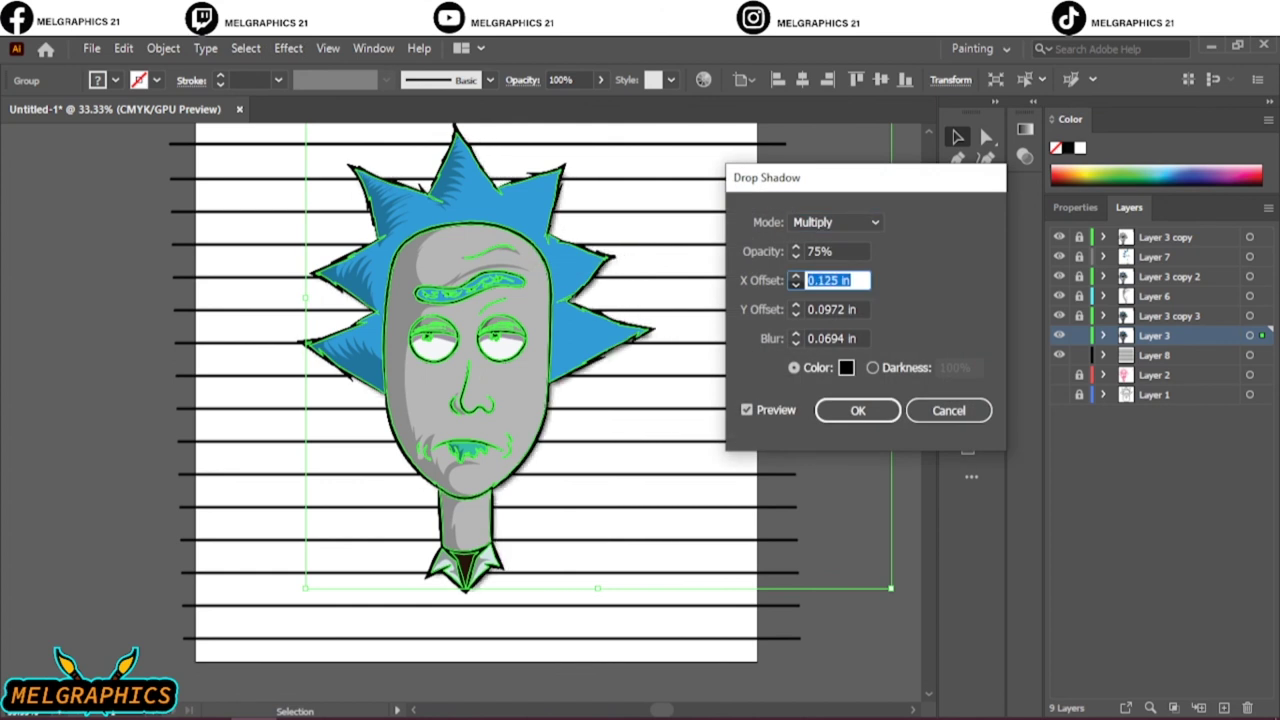
key(Up)
key(Up)
click(858, 410)
scroll(850, 421, up, 3)
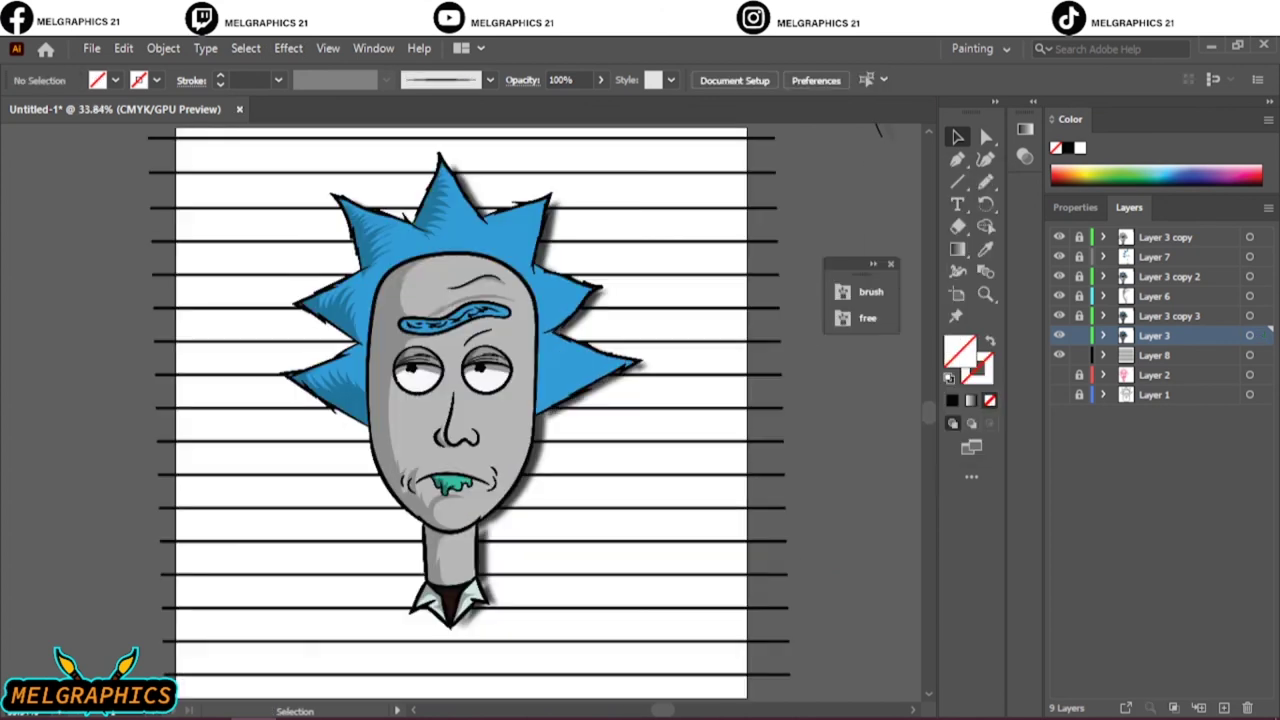